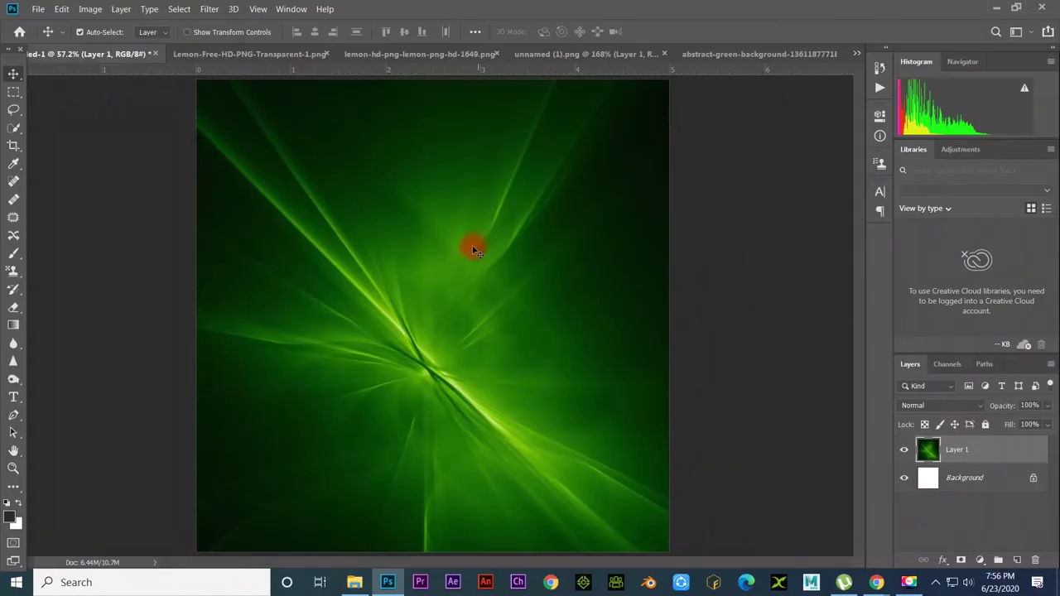
Step: Look through the lemon source tabs and close the original abstract green background image
left_click(377, 54)
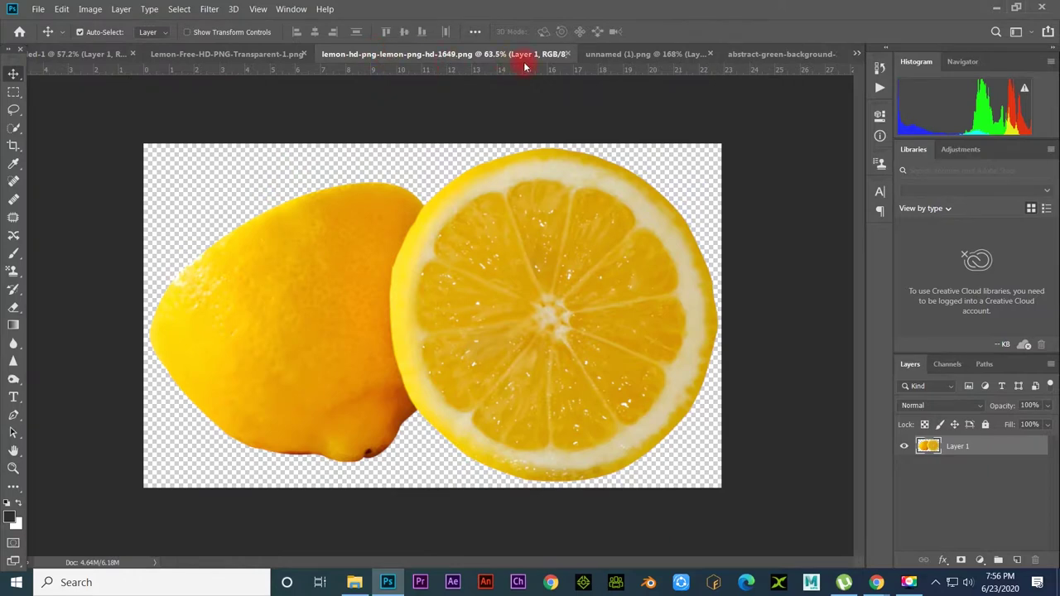
left_click(604, 53)
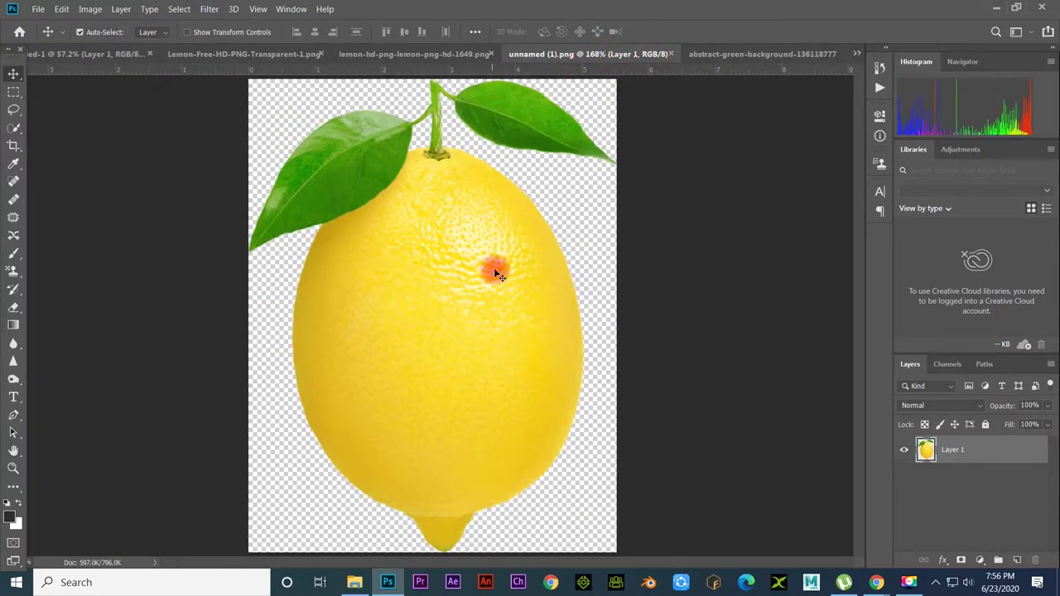
left_click(749, 54)
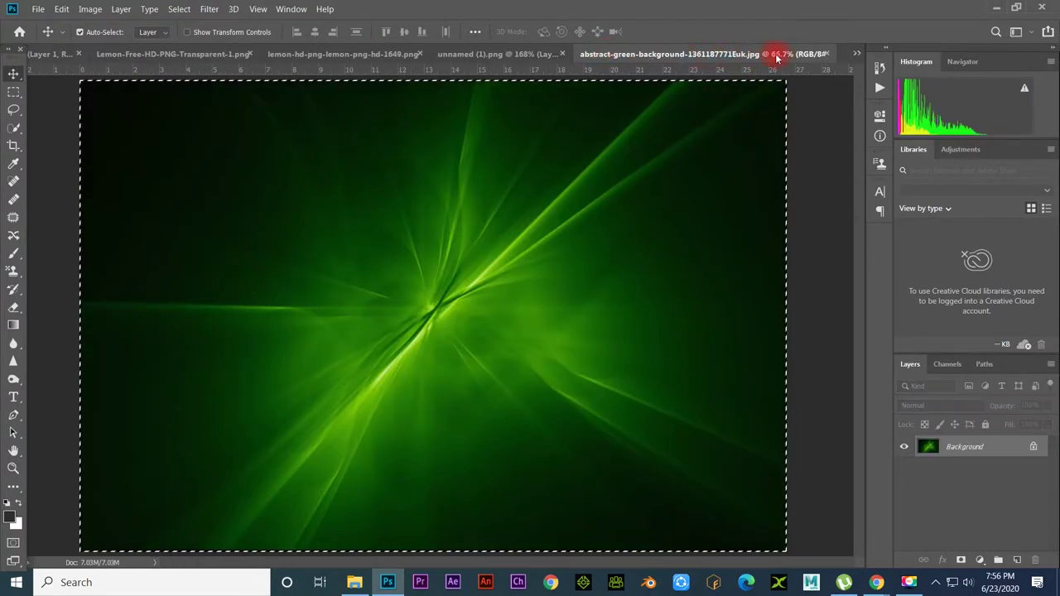
left_click(829, 55)
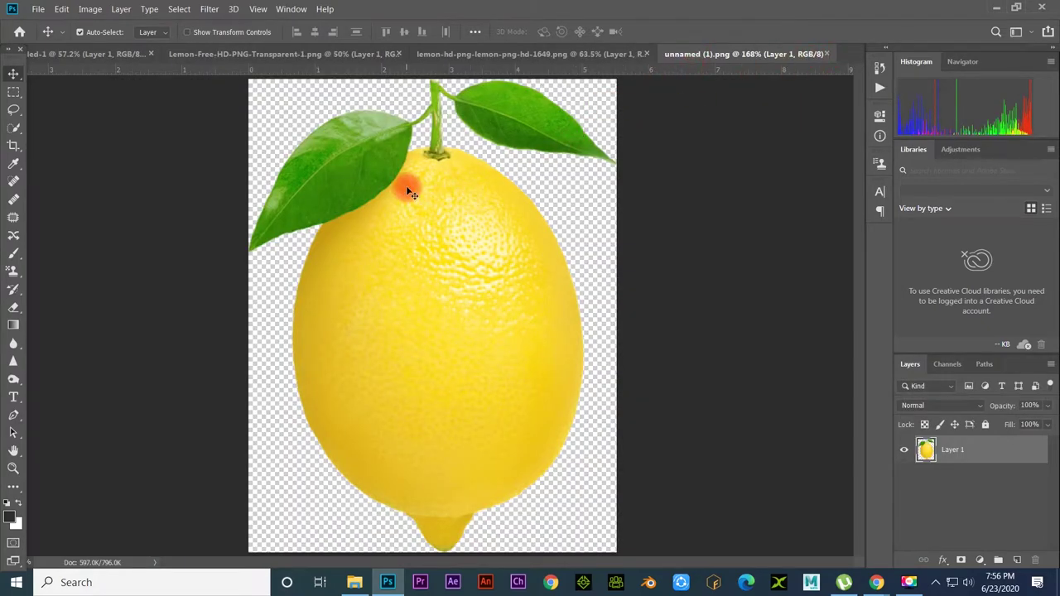
Step: Copy the entire whole-lemon image and paste it into Untitled-1 as Layer 2
key("ctrl+a")
key("ctrl+c")
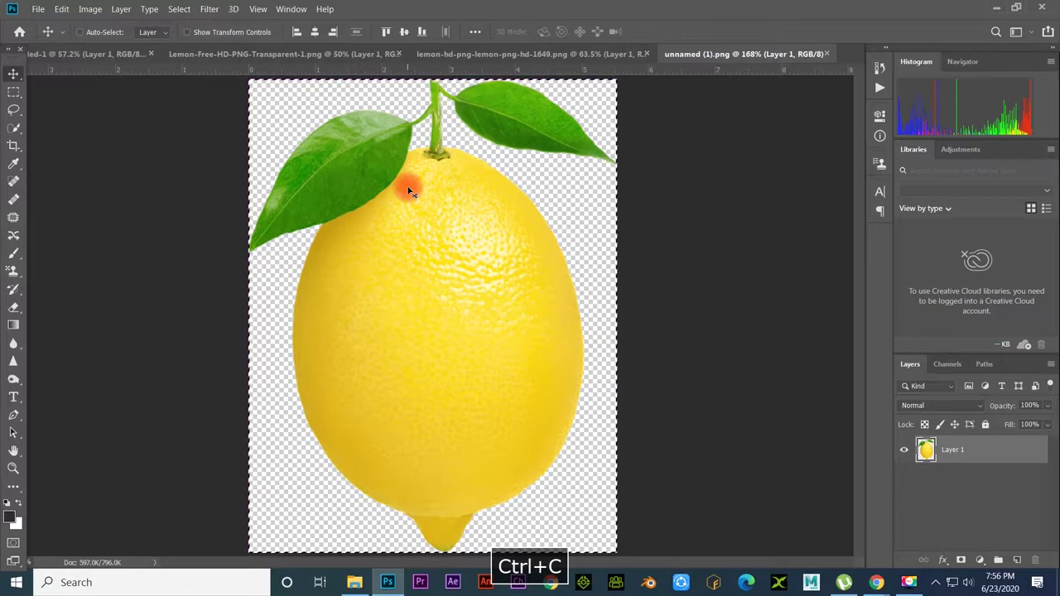
left_click(90, 54)
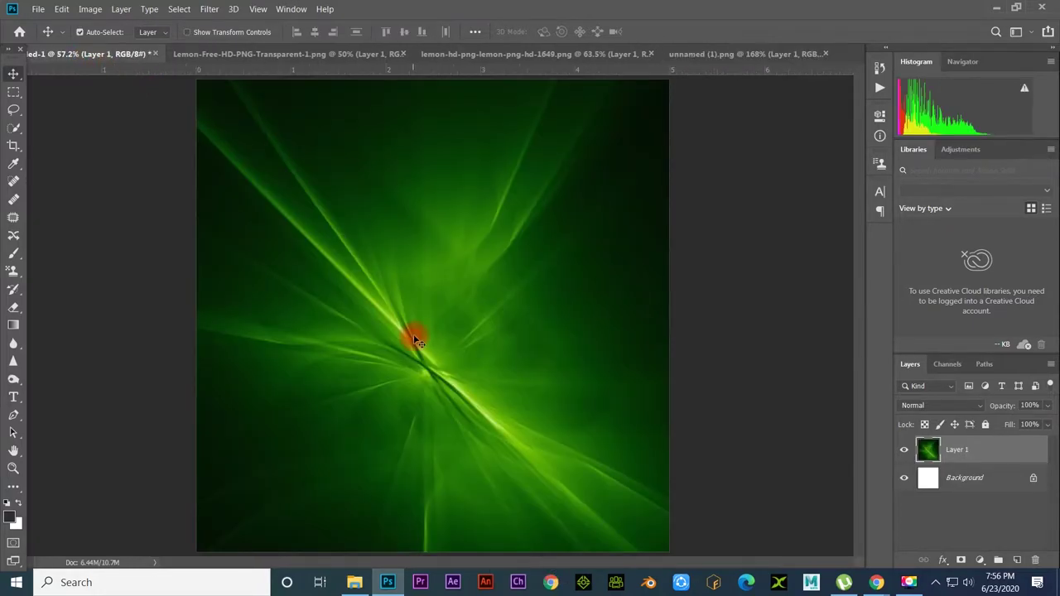
key("ctrl+v")
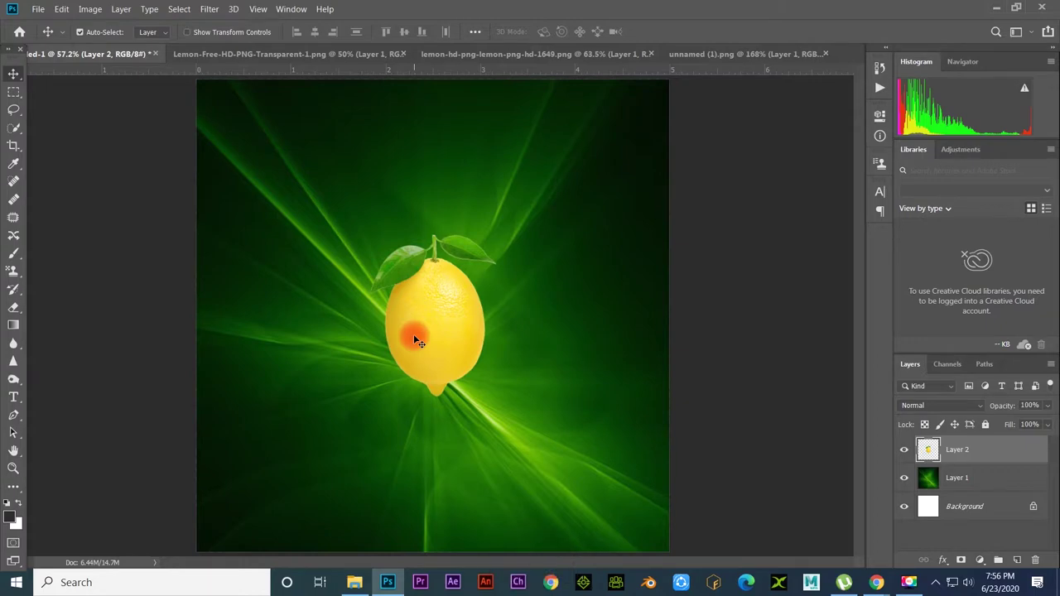
Step: Try scaling and tilting the pasted lemon, then undo the rotation and scaling
key("ctrl+t")
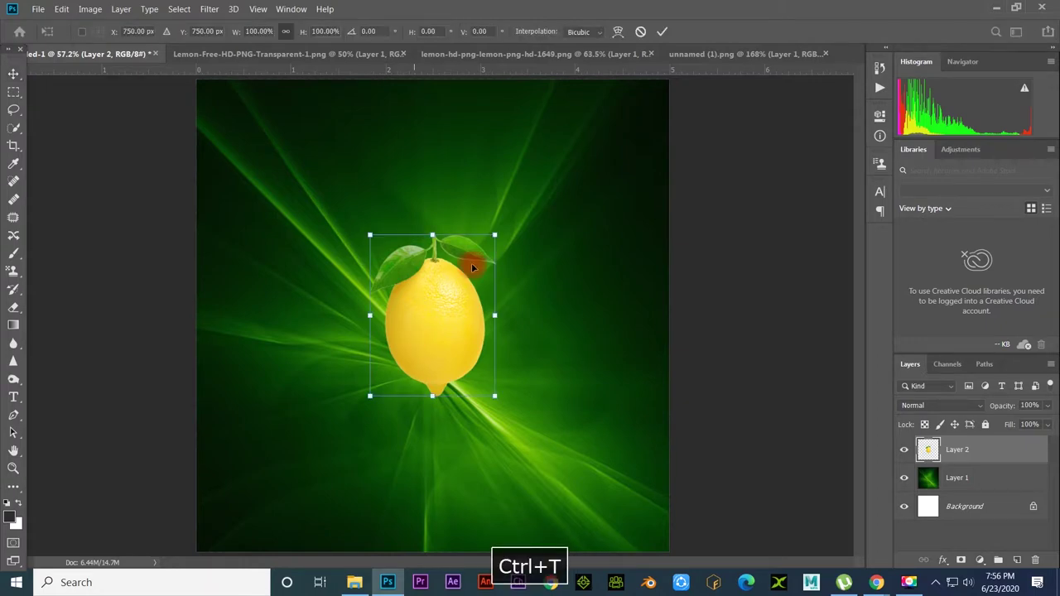
left_click_drag(495, 236, 581, 123)
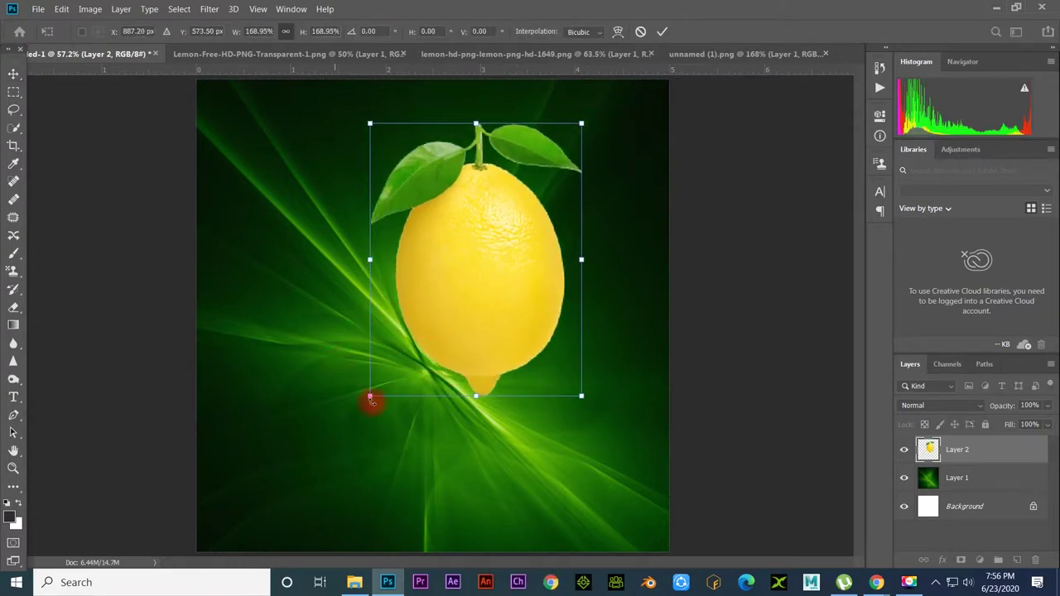
left_click_drag(373, 402, 346, 425)
mouse_move(480, 339)
left_mouse_down()
mouse_move(390, 407)
mouse_move(398, 429)
left_mouse_up()
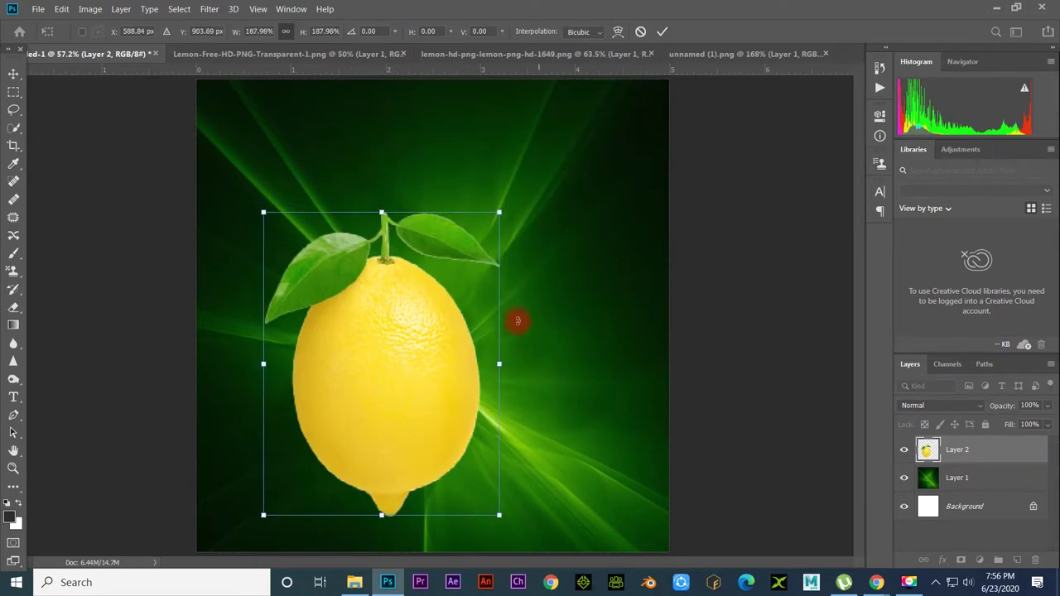
left_click_drag(499, 212, 474, 245)
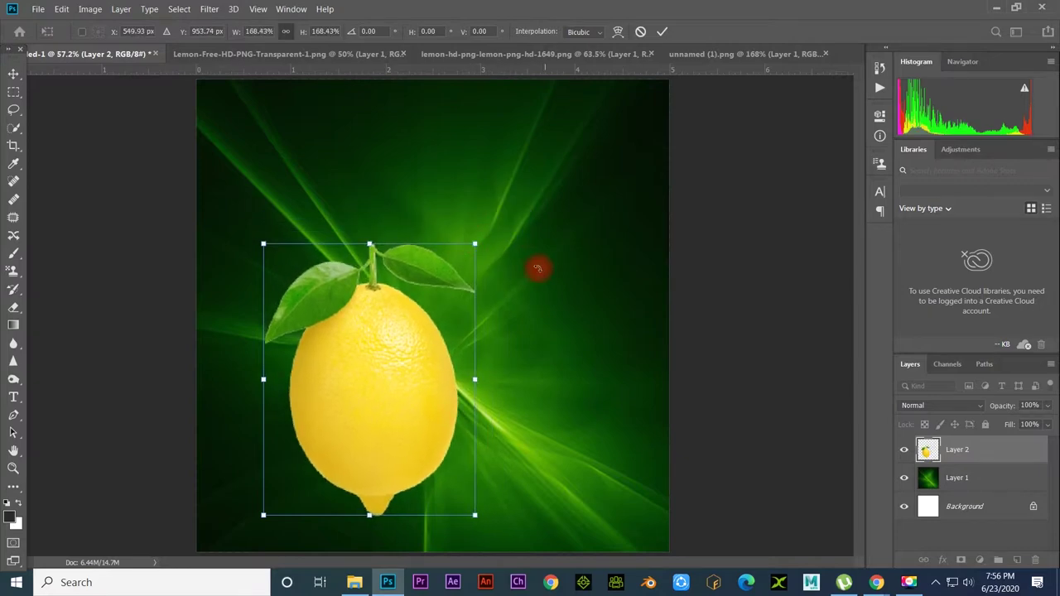
left_click_drag(526, 282, 535, 350)
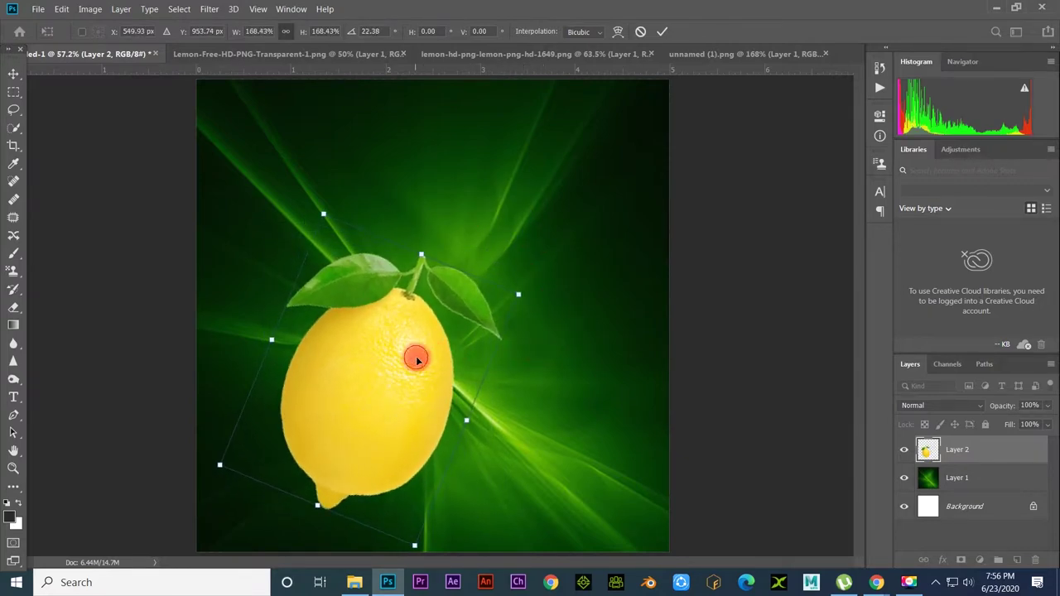
key("ctrl+z")
key("ctrl+z")
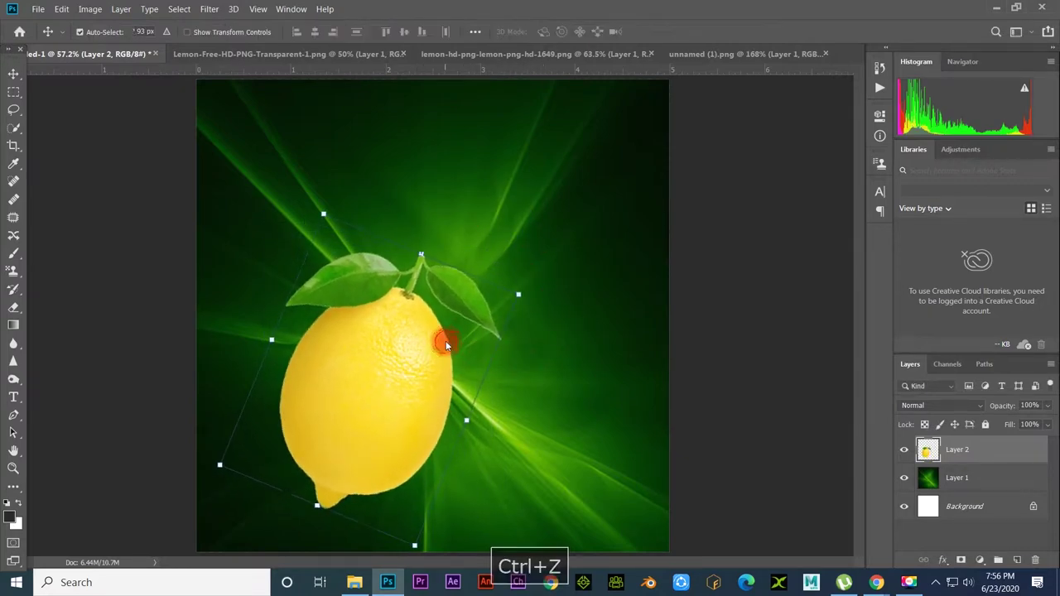
key("ctrl+z")
key("ctrl+z")
Step: Enlarge the lemon to about 188% and centre it upright on the burst
key("ctrl+t")
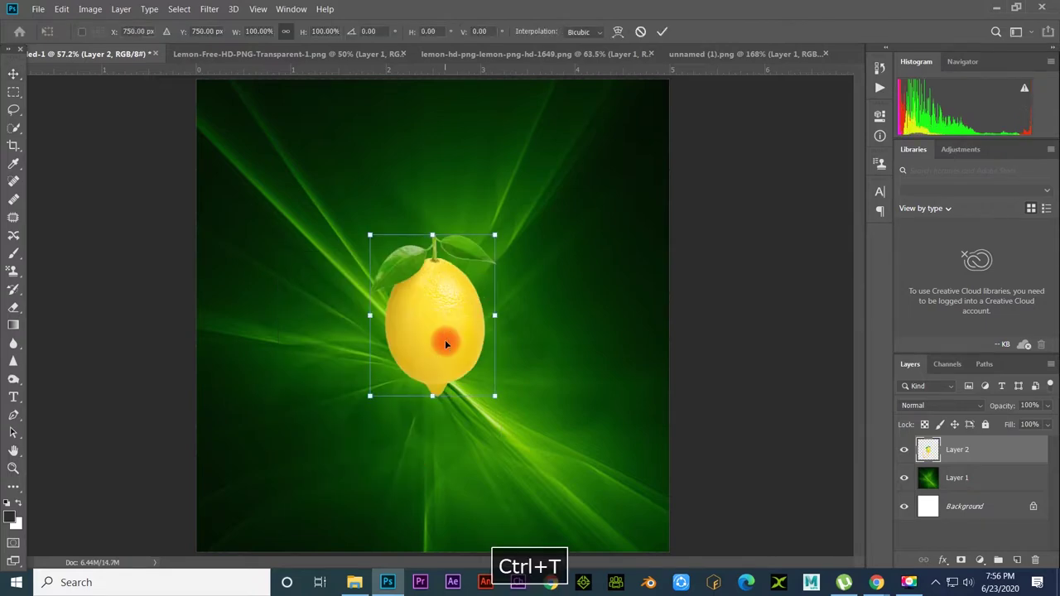
left_click_drag(514, 210, 544, 177)
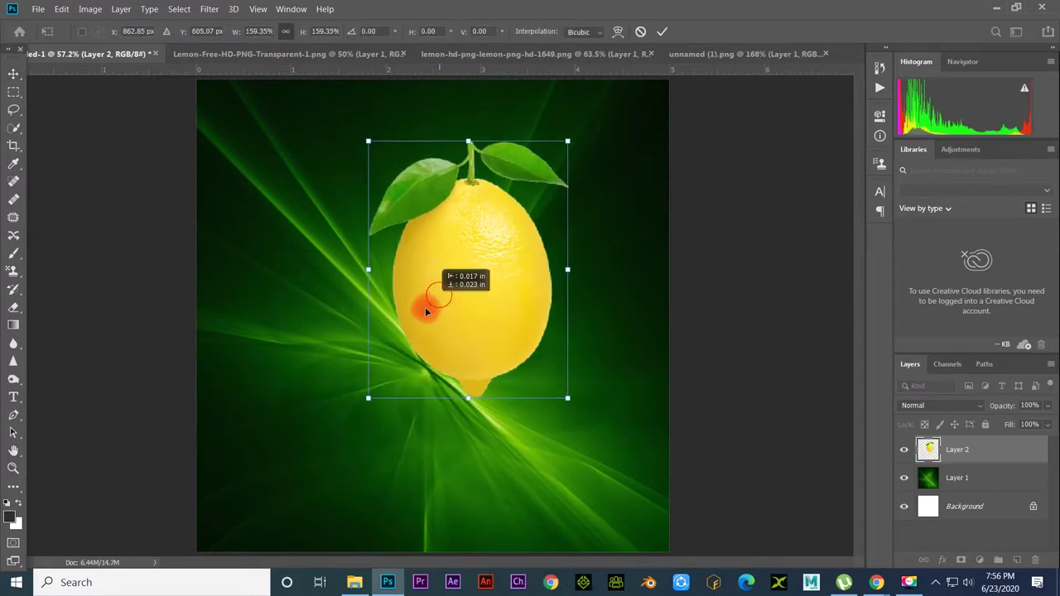
left_click_drag(426, 307, 411, 360)
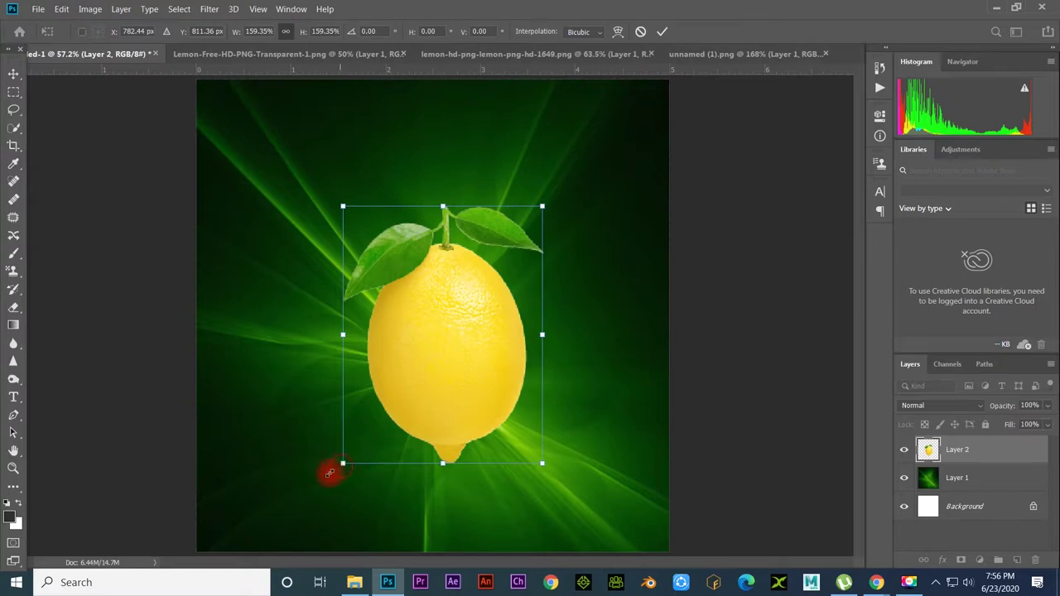
left_click_drag(330, 473, 290, 507)
left_click_drag(473, 362, 463, 356)
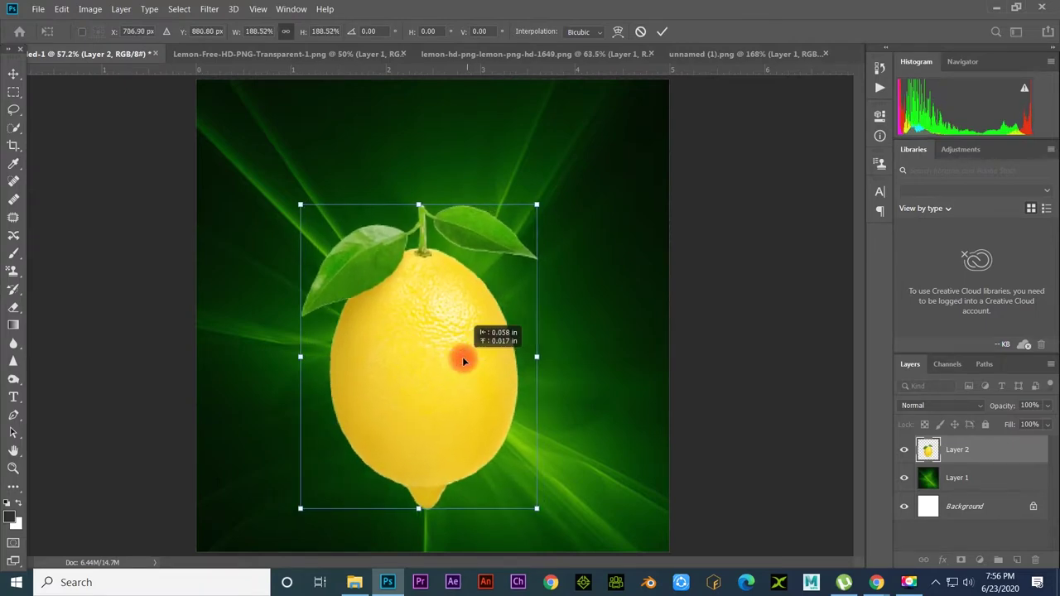
key("Return")
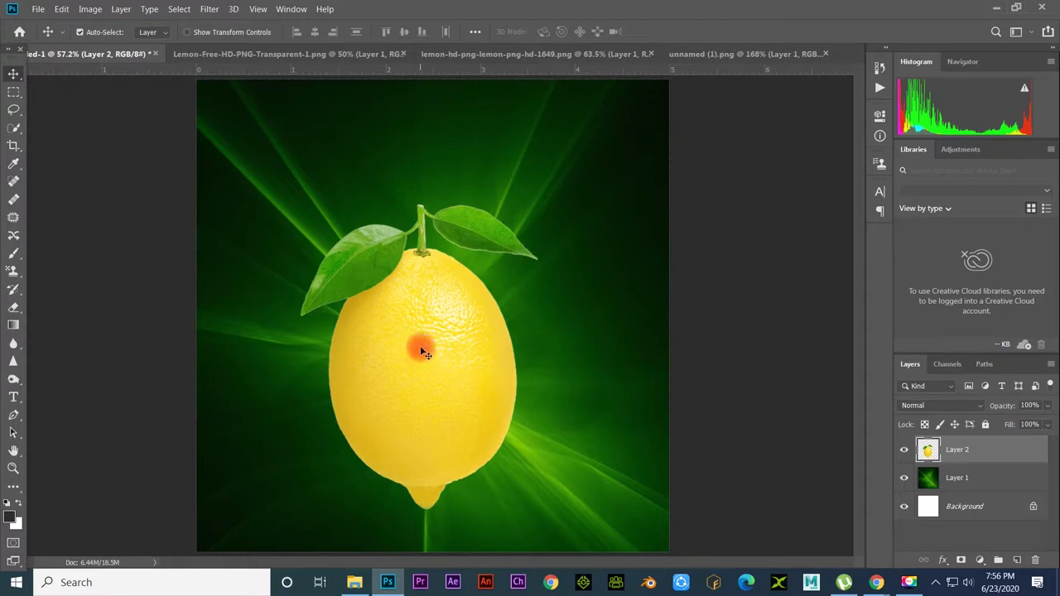
Step: Delete the lemon's top and leaves with a rectangular marquee, then shift the remaining half left
key("m")
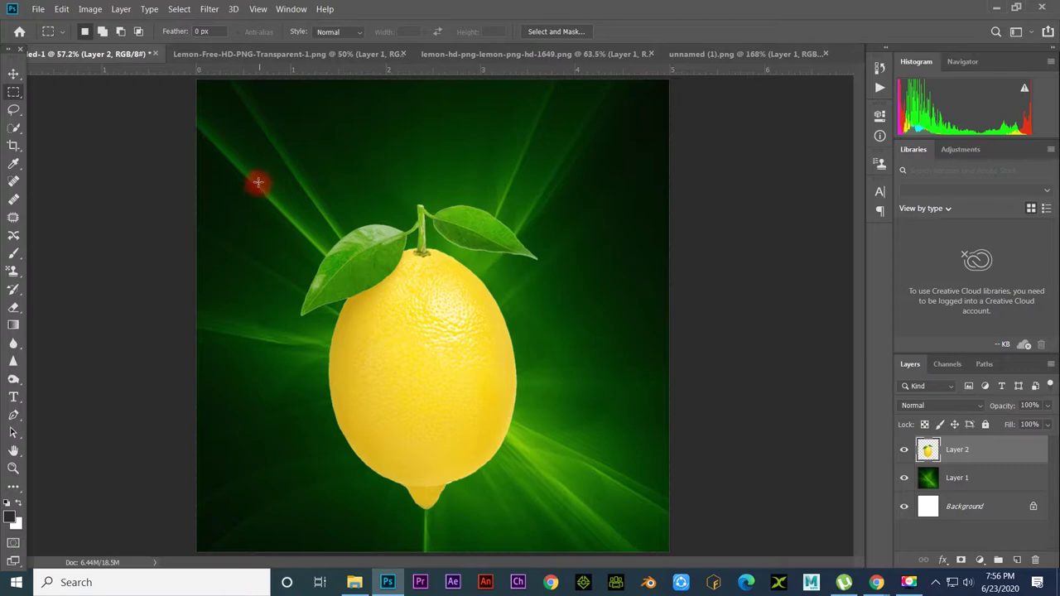
left_click_drag(259, 168, 557, 366)
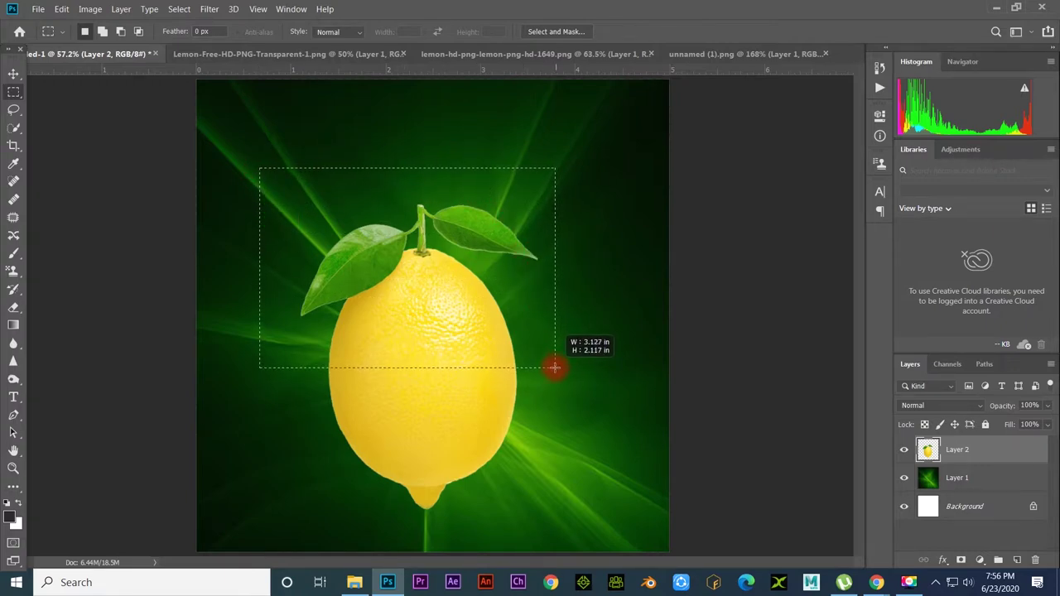
mouse_move(557, 365)
left_mouse_down()
mouse_move(557, 418)
mouse_move(559, 391)
left_mouse_up()
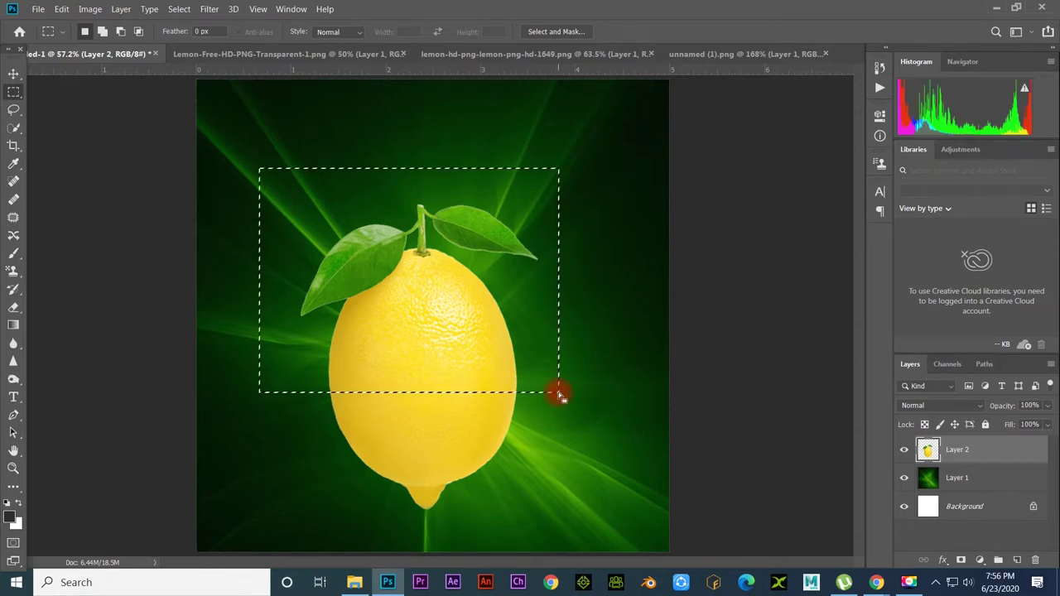
key("Delete")
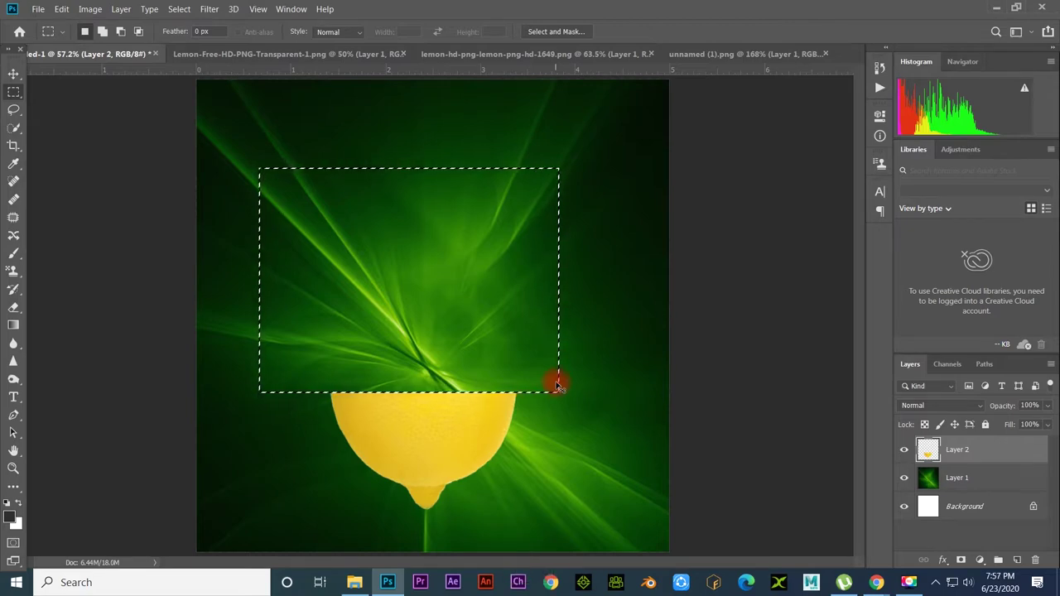
key("ctrl+d")
left_click(13, 73)
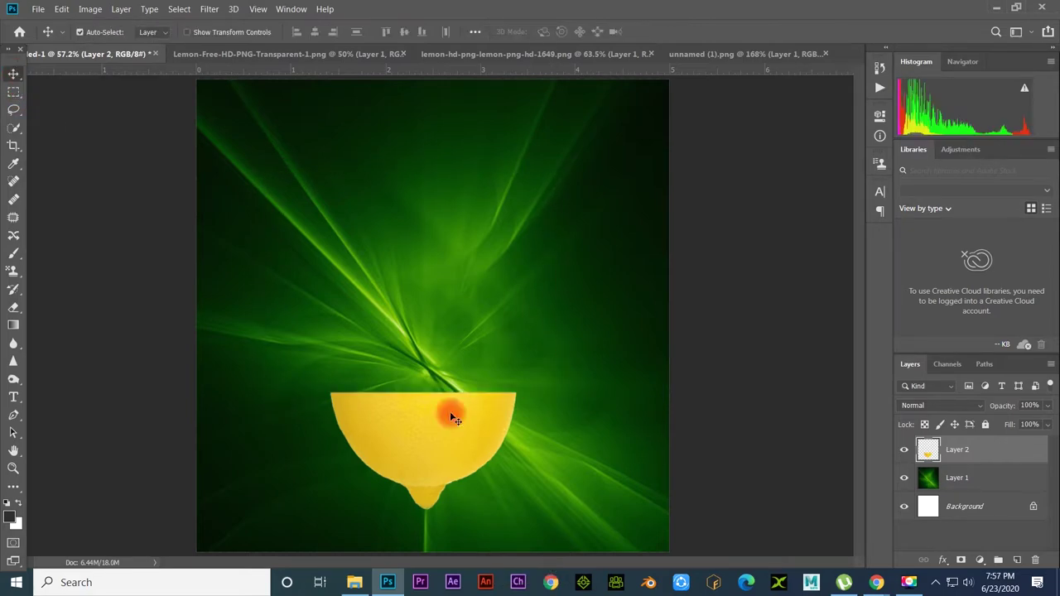
left_click_drag(467, 429, 405, 429)
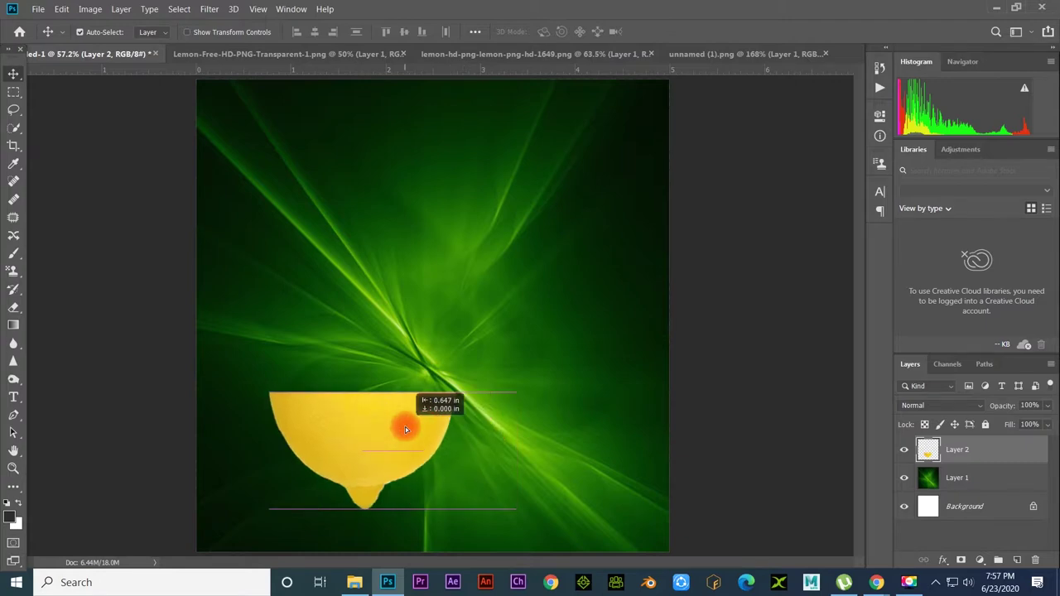
Step: Rotate the lemon half about 32° clockwise and place it at the burst's lower left
key("ctrl+t")
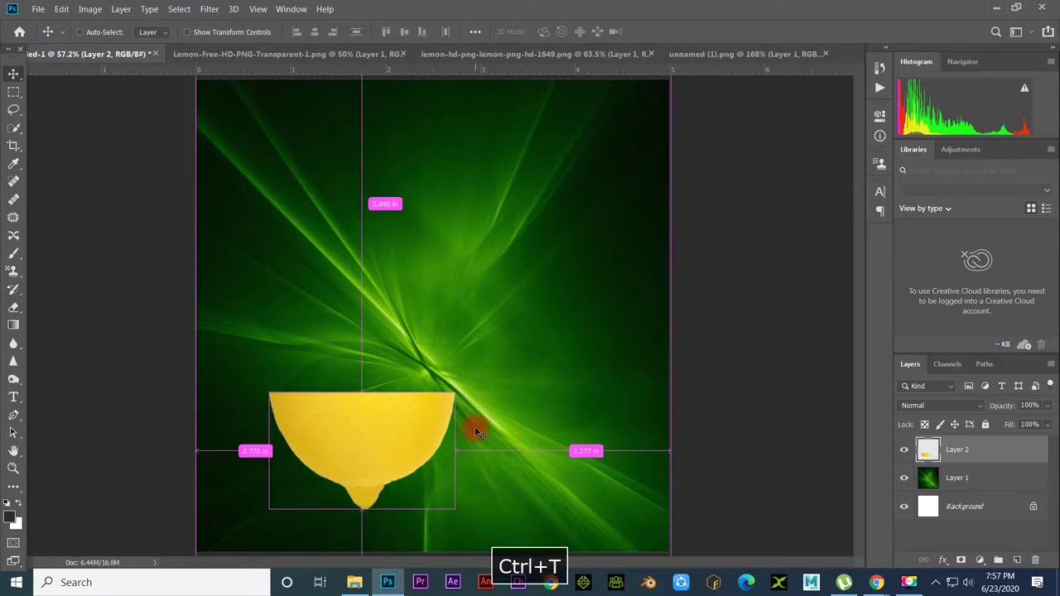
left_click_drag(497, 403, 485, 445)
left_click_drag(406, 443, 386, 445)
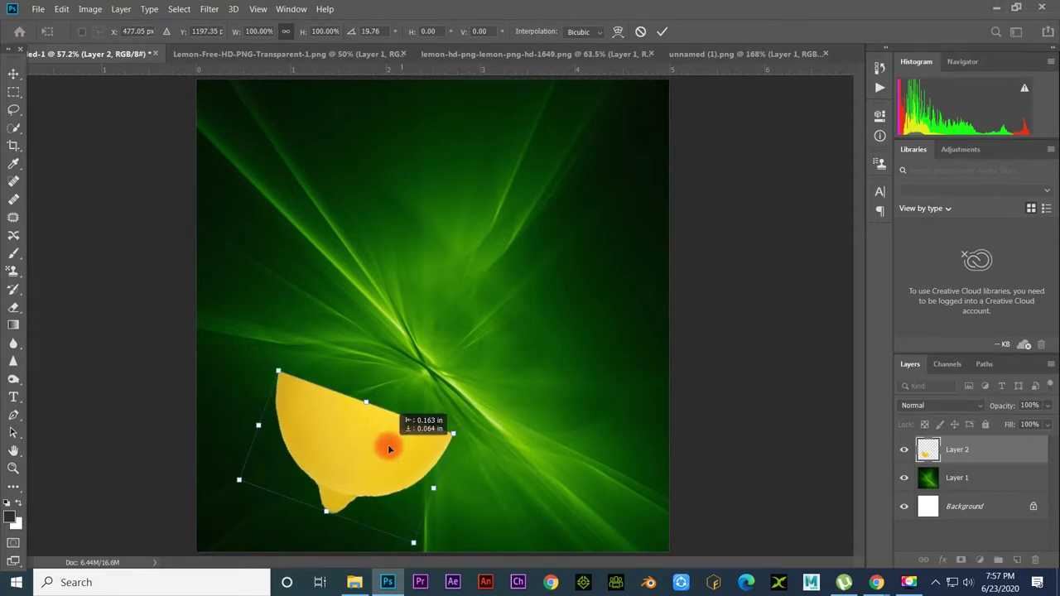
left_click_drag(505, 420, 504, 428)
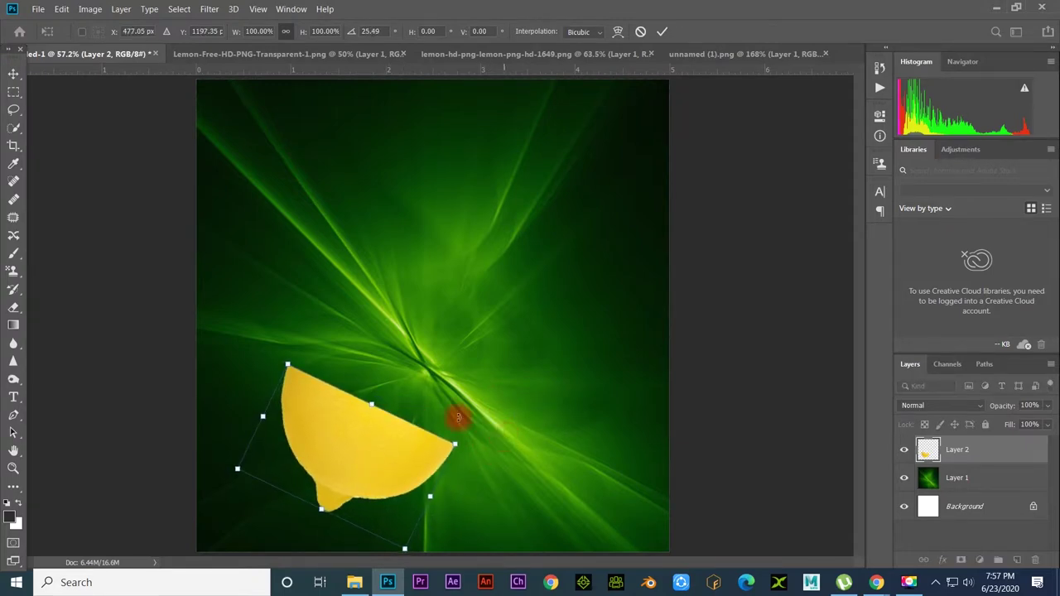
left_click_drag(336, 451, 327, 444)
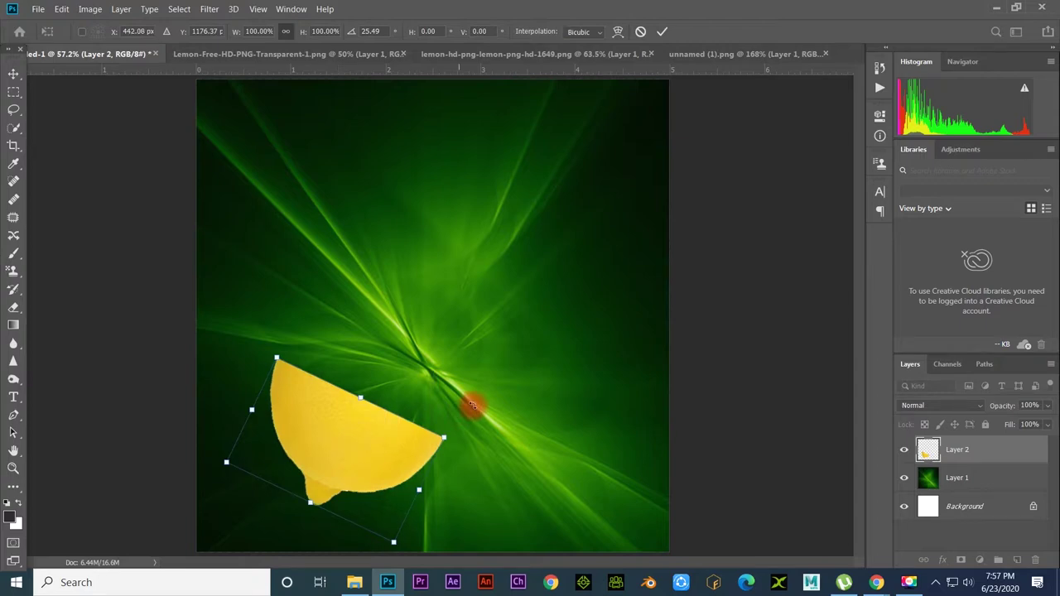
mouse_move(470, 404)
left_mouse_down()
mouse_move(463, 412)
mouse_move(494, 414)
left_mouse_up()
left_click_drag(347, 417, 358, 427)
mouse_move(466, 399)
left_mouse_down()
mouse_move(451, 402)
mouse_move(488, 416)
left_mouse_up()
key("Return")
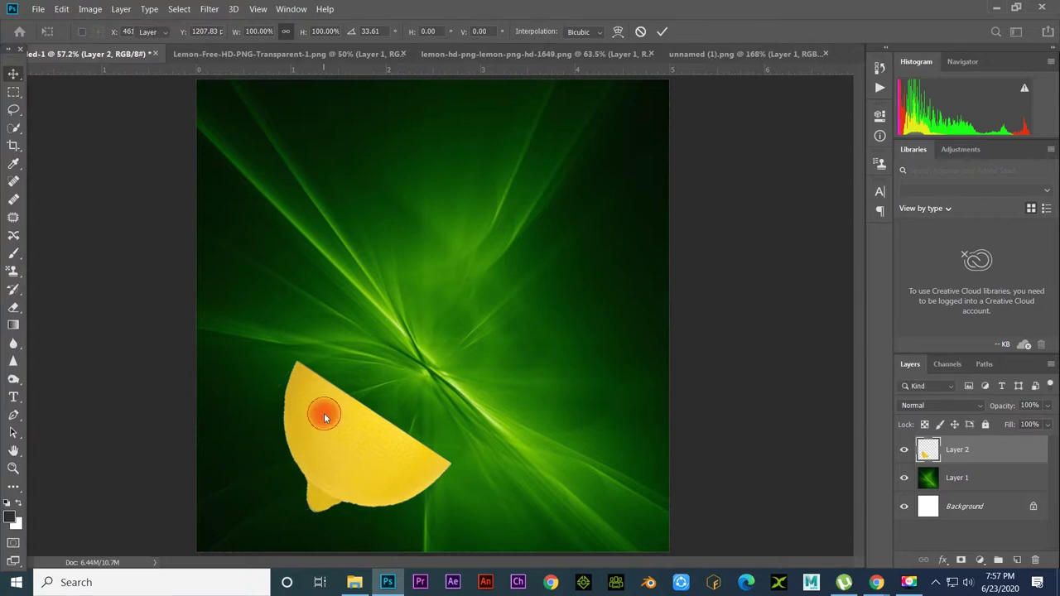
Step: Switch between the lemon source images and settle on the halved-lemon lemon-hd-png image
left_click(234, 54)
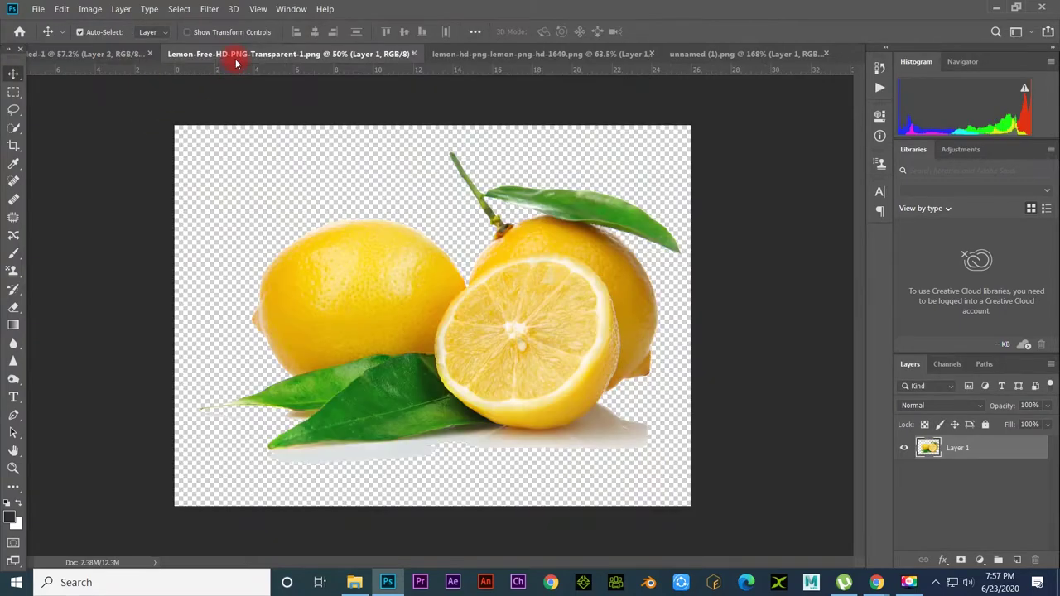
left_click(532, 55)
left_click(362, 57)
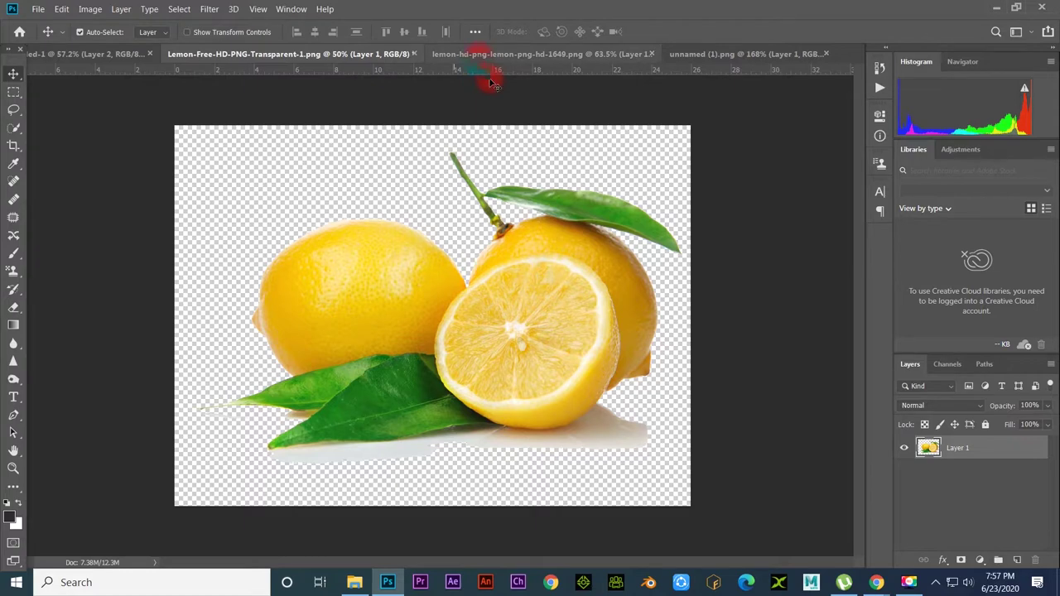
left_click(479, 55)
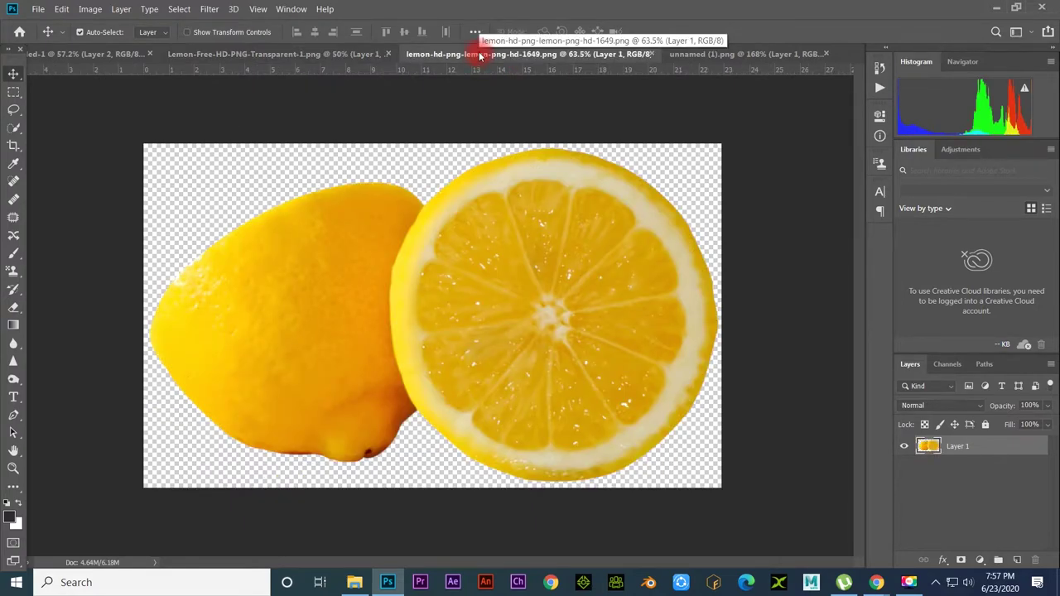
left_click(329, 56)
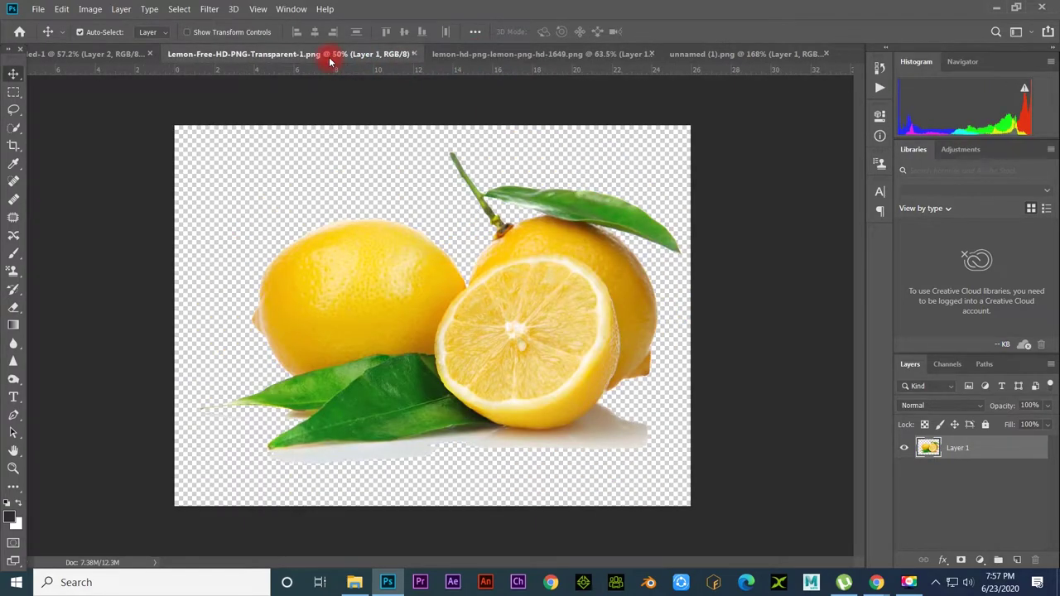
left_click(560, 53)
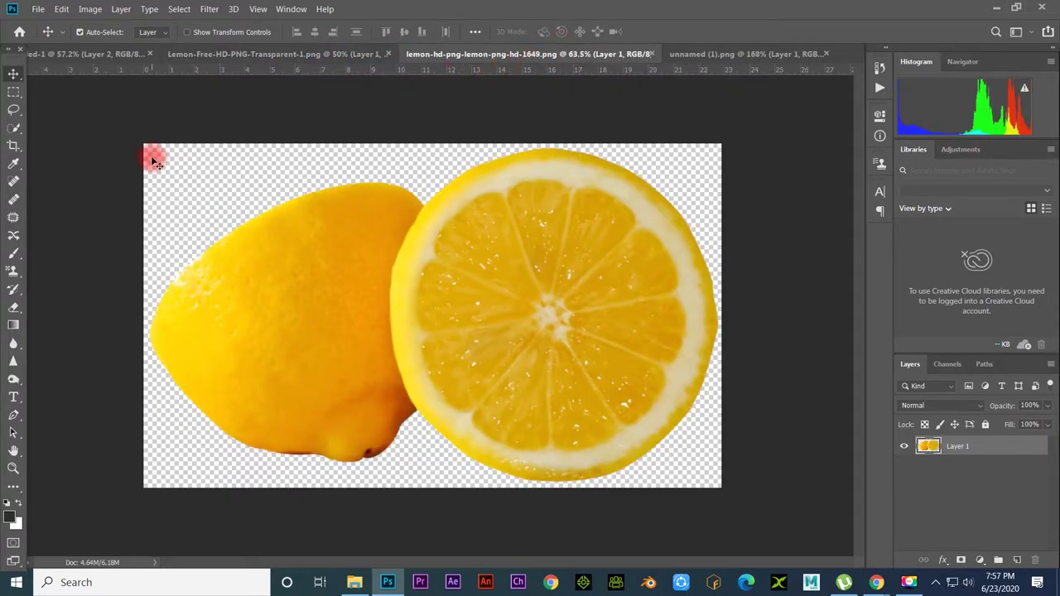
Step: Quick-select and copy the round cut lemon face, pasting it into the composite as Layer 3
key("w")
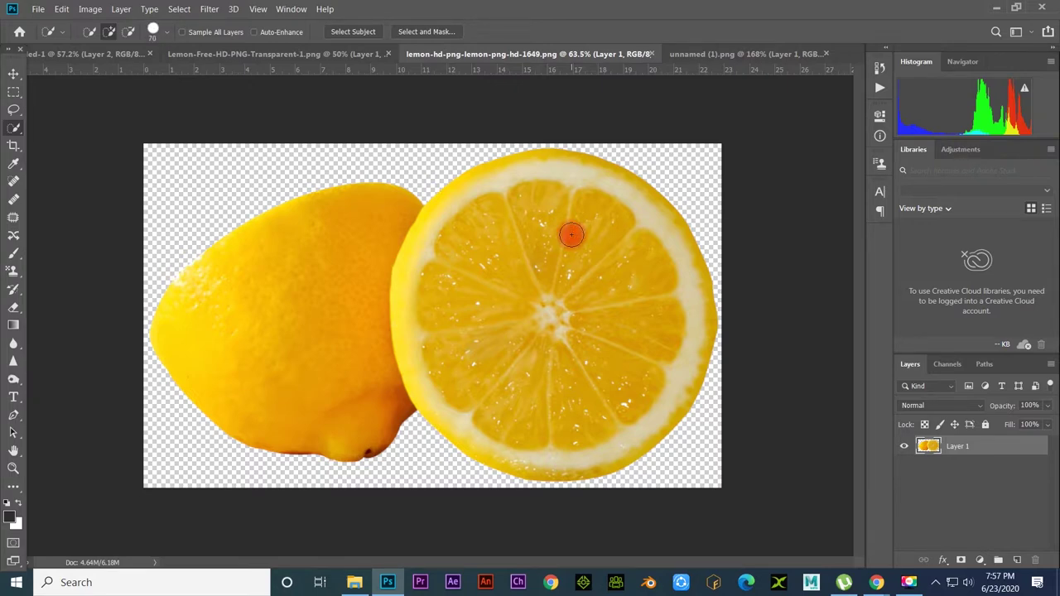
mouse_move(549, 207)
left_mouse_down()
mouse_move(630, 228)
mouse_move(658, 284)
mouse_move(644, 362)
mouse_move(561, 411)
mouse_move(569, 260)
left_mouse_up()
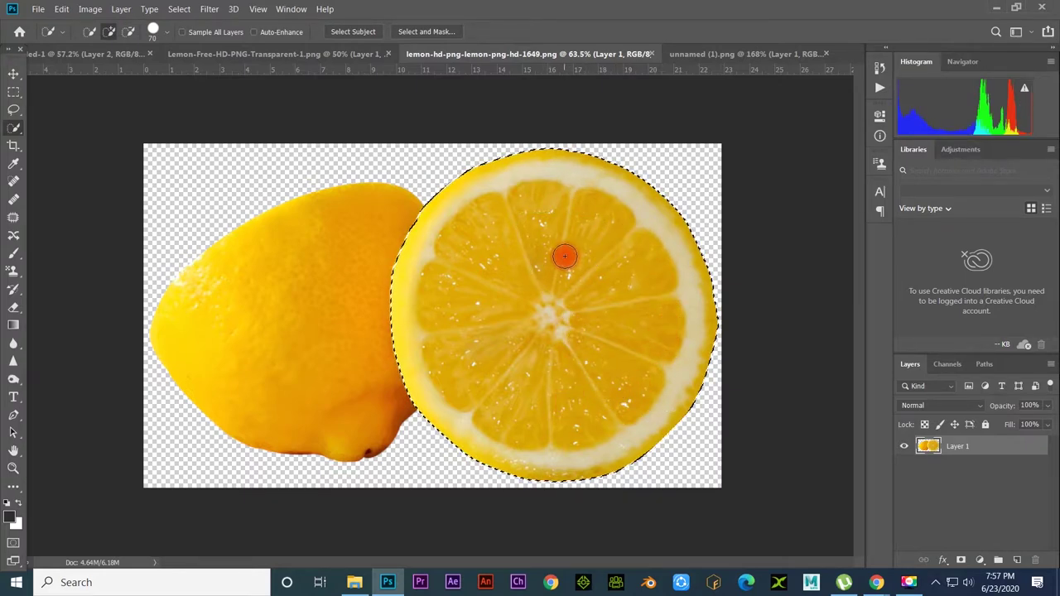
key("ctrl+c")
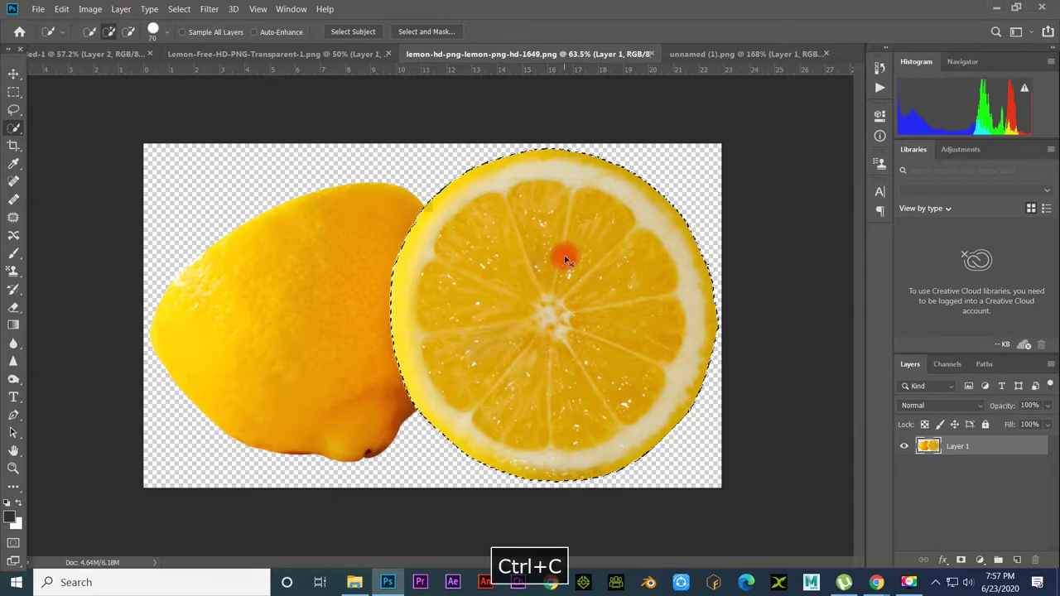
key("ctrl+d")
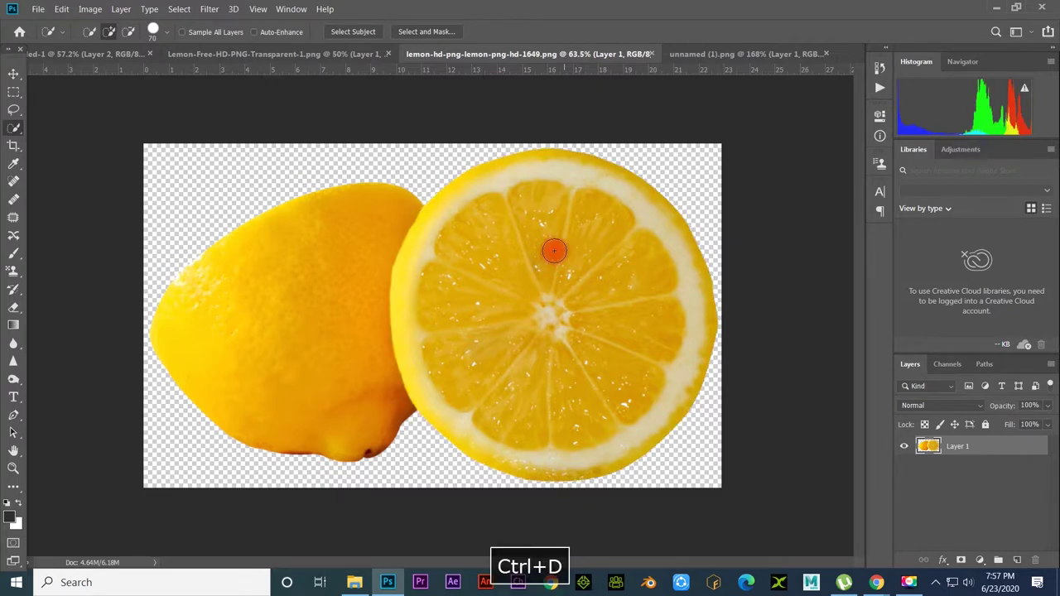
key("v")
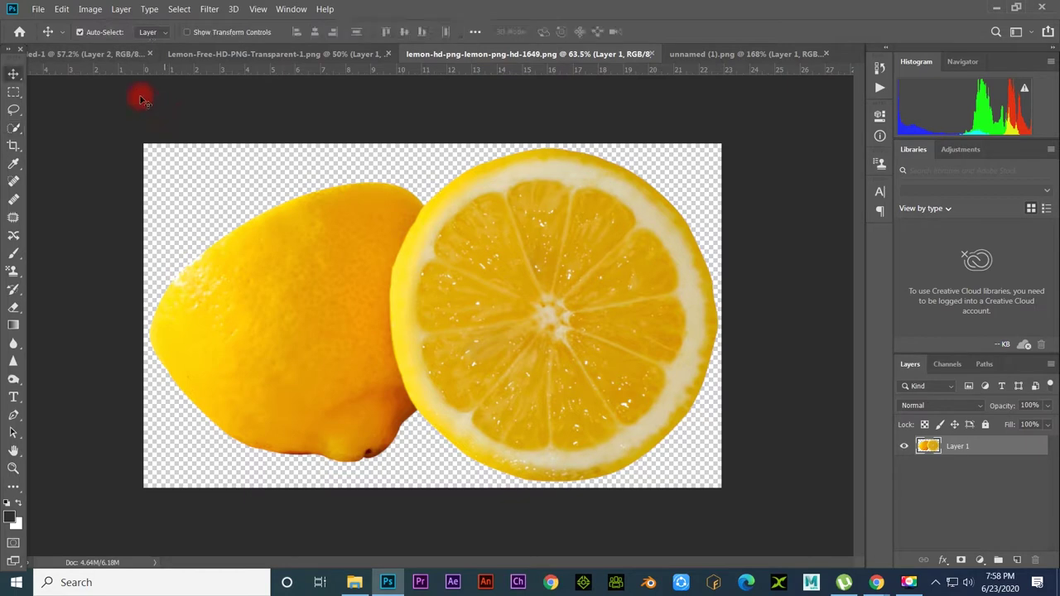
left_click(82, 54)
key("ctrl+v")
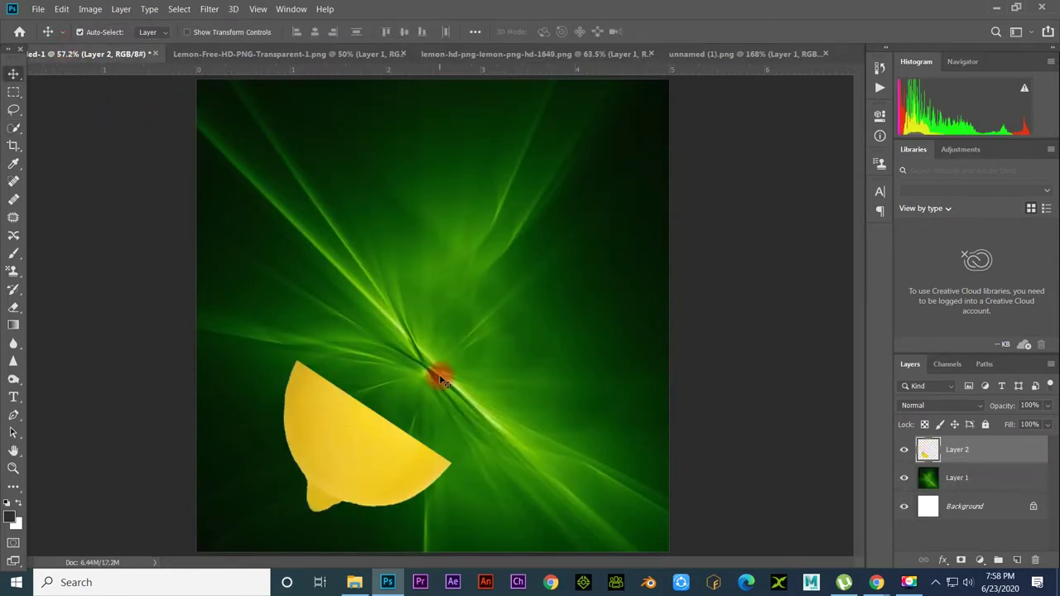
key("ctrl+v")
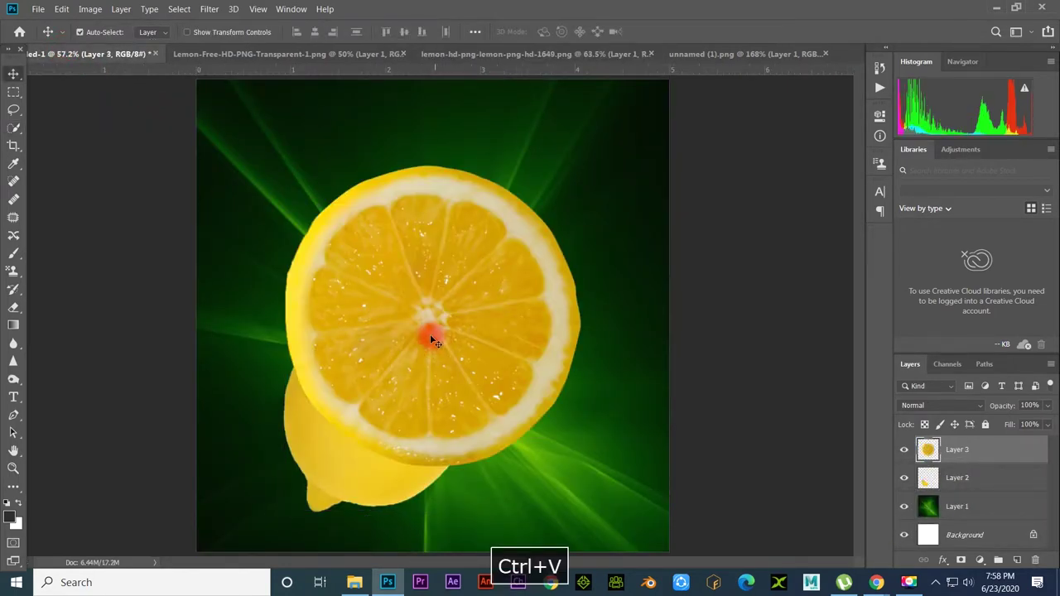
Step: Scale the pasted slice down to about 60% over the lemon half and begin distorting it
left_click_drag(430, 329, 465, 307)
key("ctrl+t")
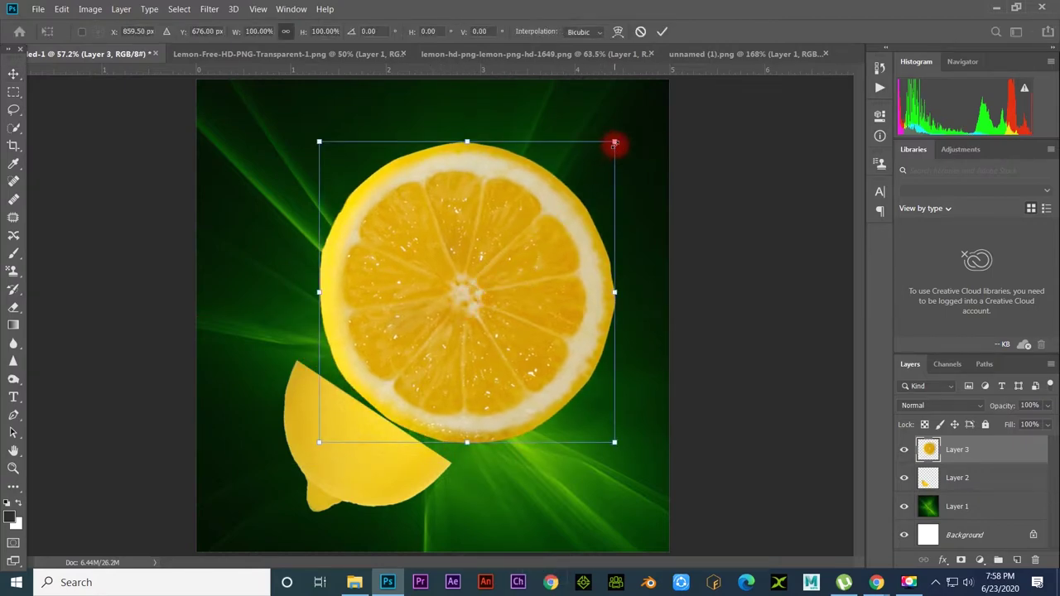
left_click_drag(613, 143, 499, 244)
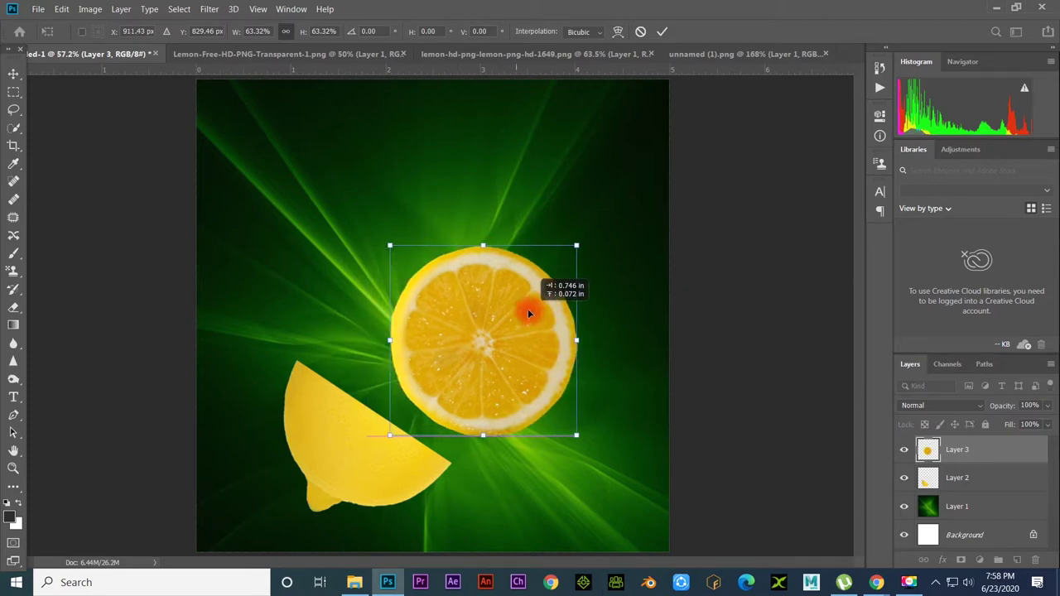
left_click_drag(466, 319, 488, 312)
left_click_drag(535, 244, 480, 288)
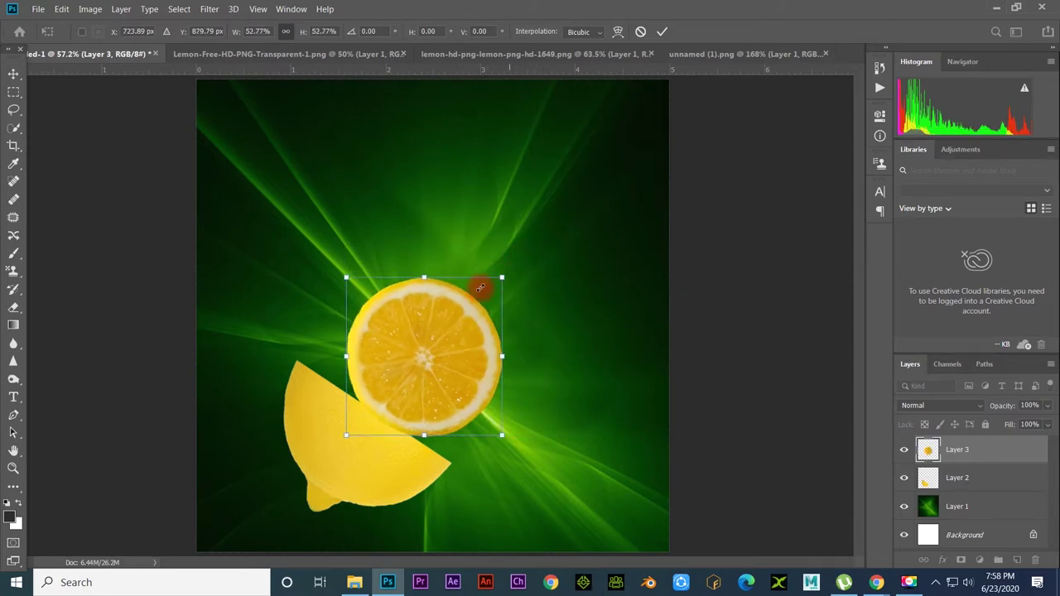
left_click_drag(456, 330, 445, 324)
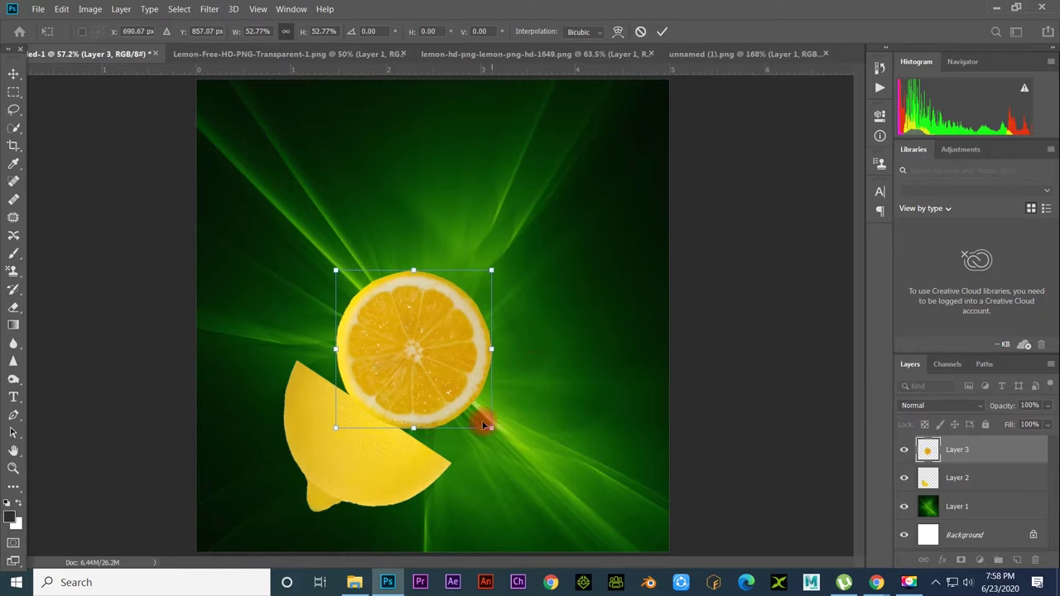
left_click_drag(493, 428, 514, 453)
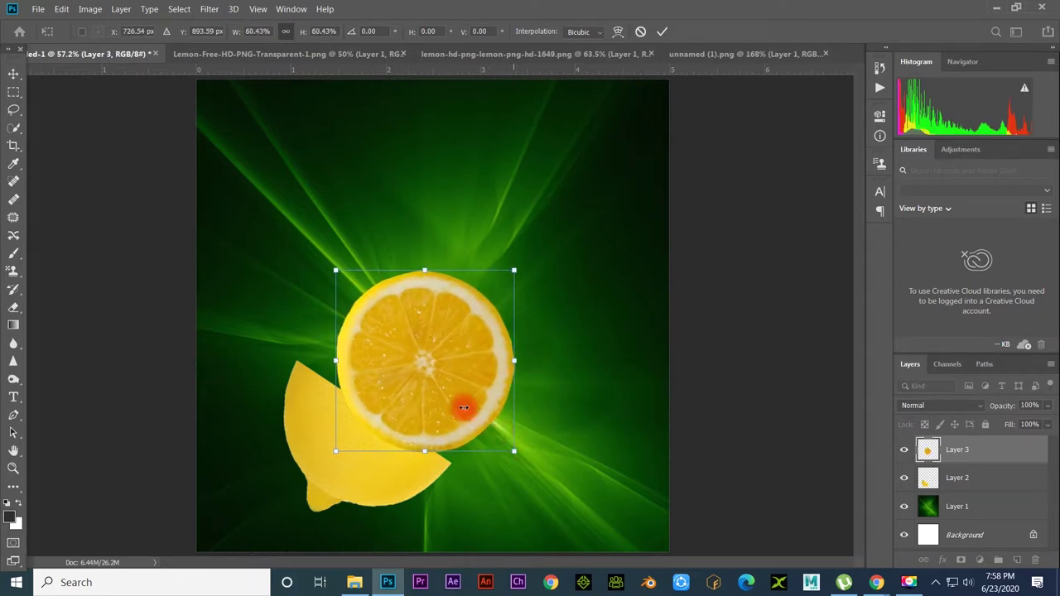
left_click_drag(424, 375, 421, 371)
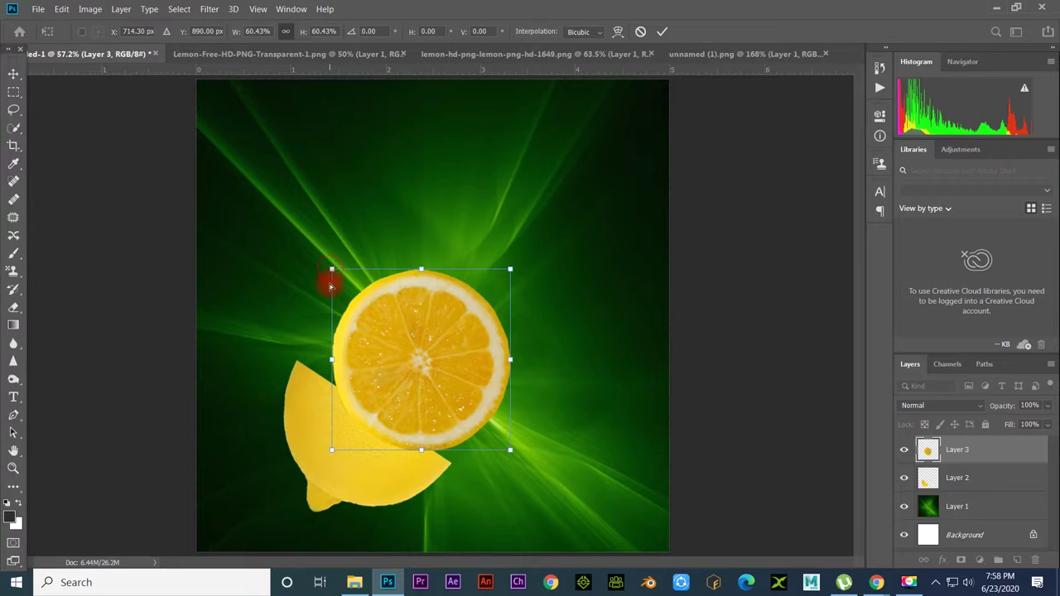
left_click_drag(330, 287, 312, 348)
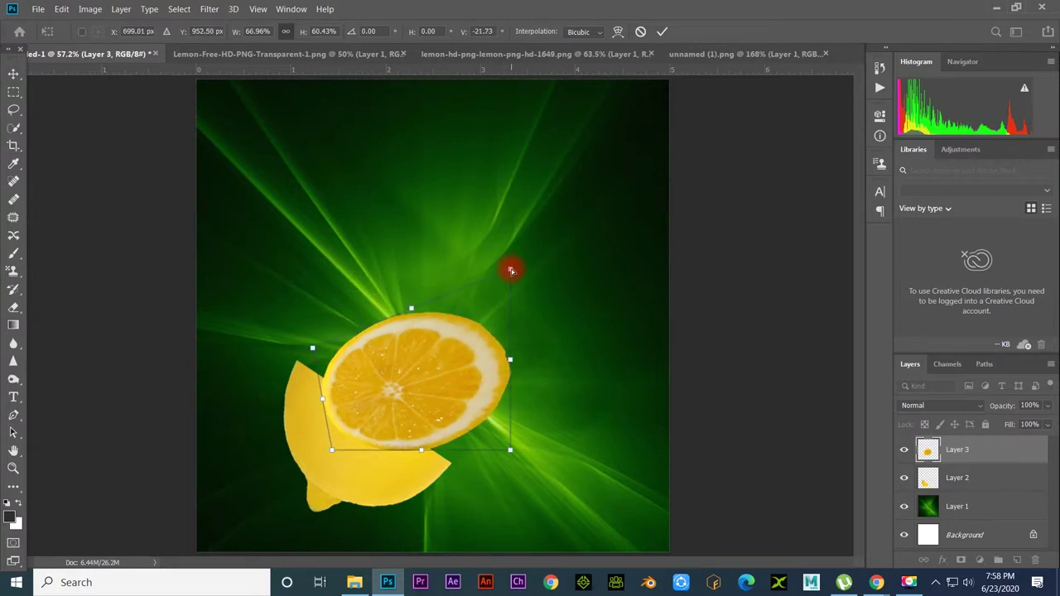
Step: Distort the slice's corners to flatten it and level it over the lemon half
left_click_drag(511, 271, 514, 358)
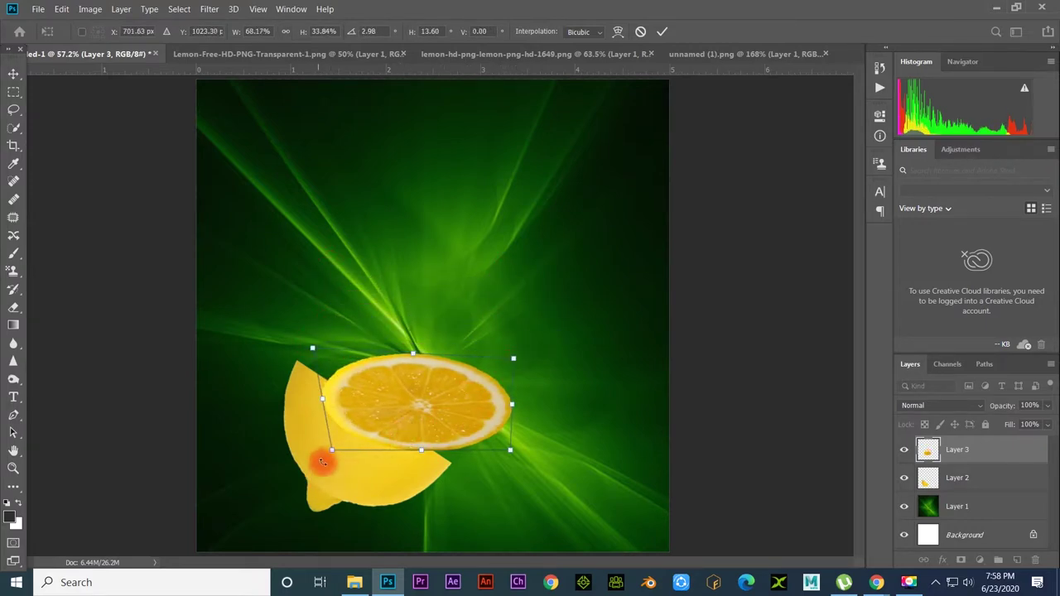
left_click_drag(331, 464, 315, 532)
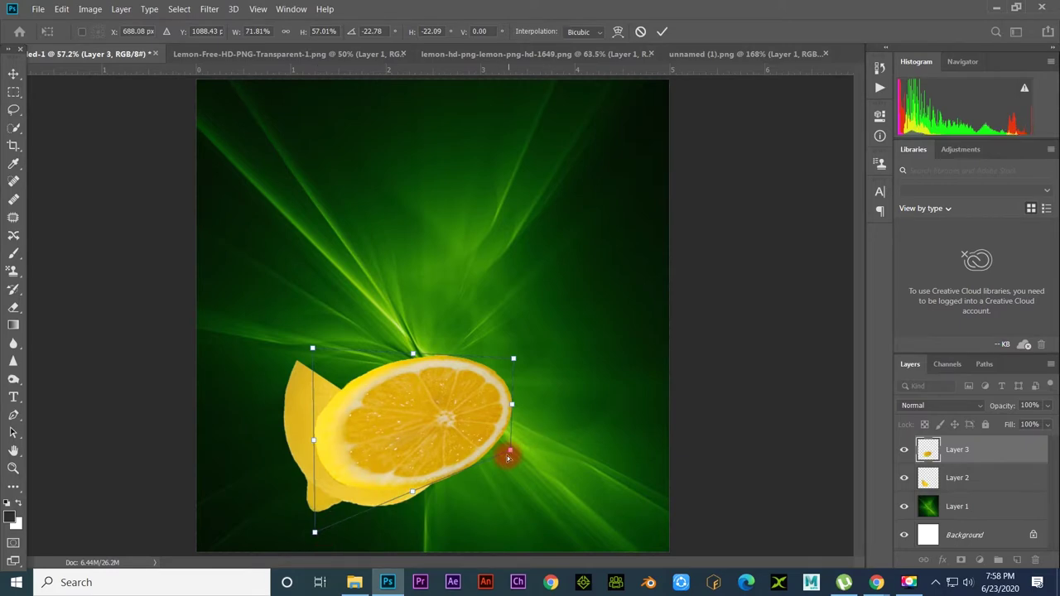
left_click_drag(415, 495, 479, 520)
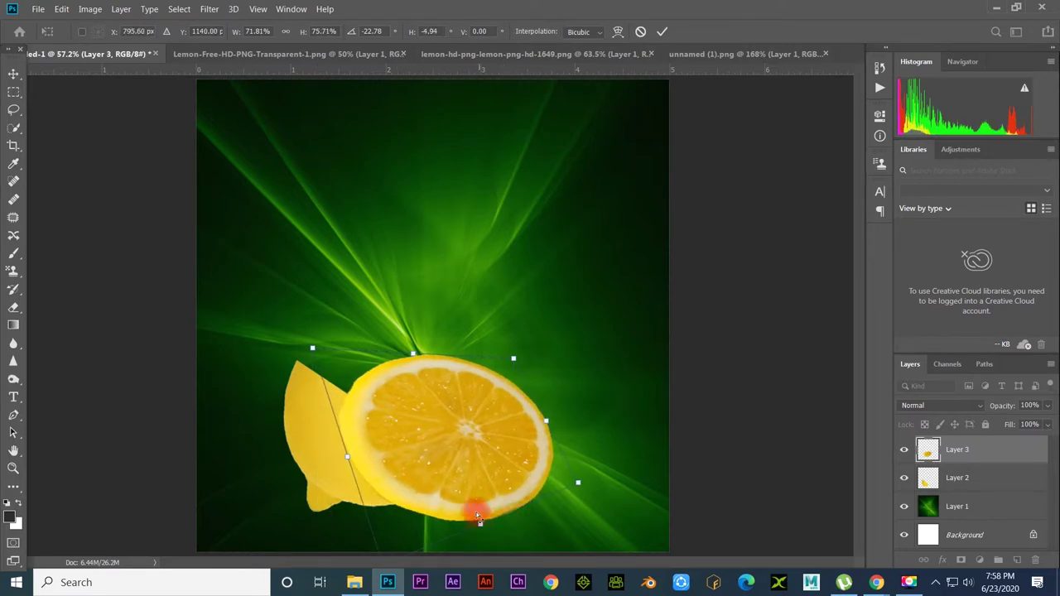
left_click_drag(385, 375, 430, 368)
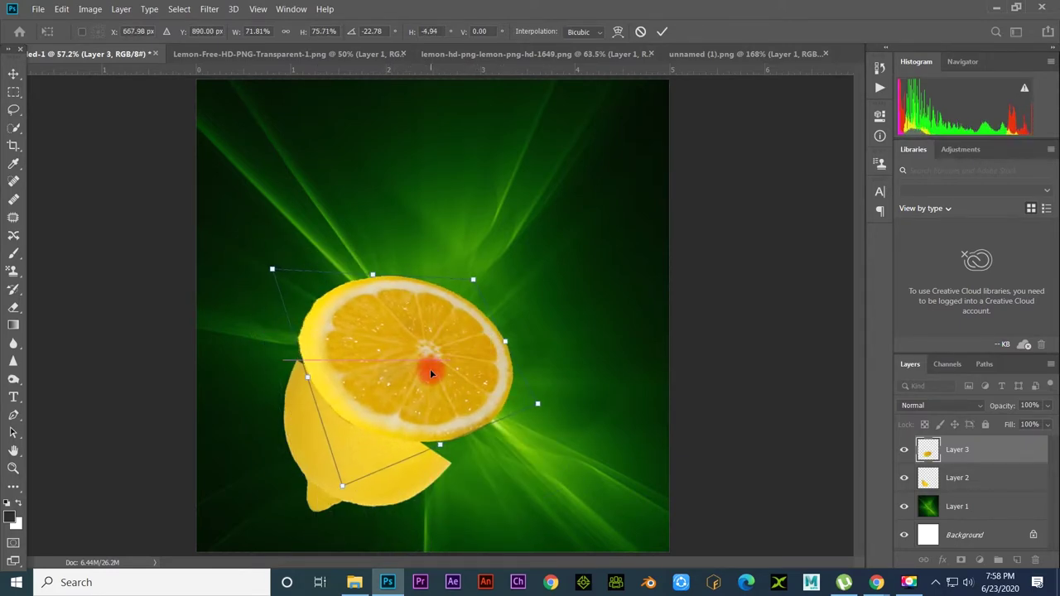
left_click_drag(515, 377, 516, 414)
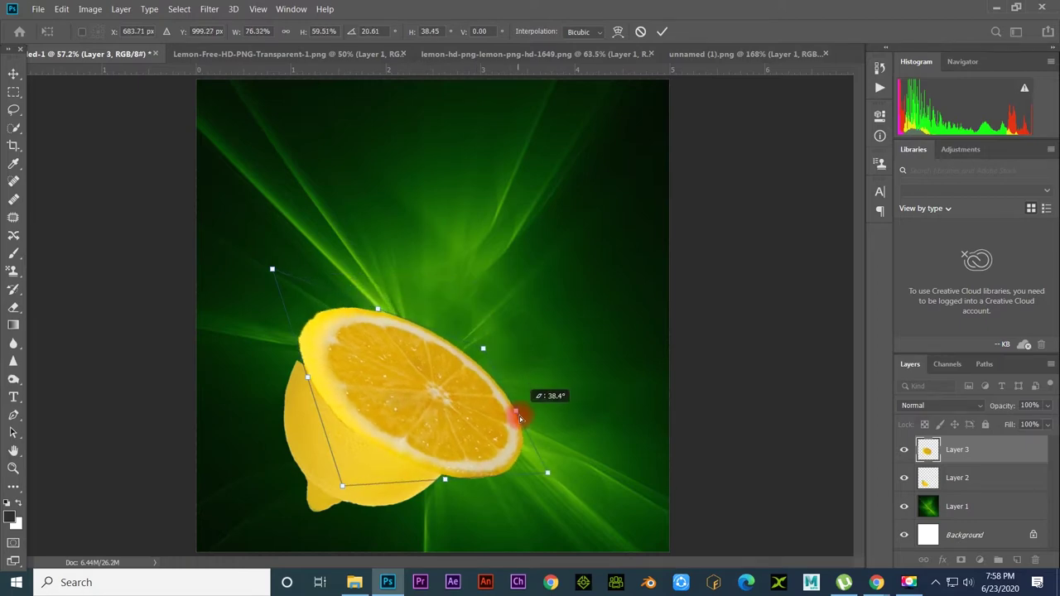
left_click_drag(370, 311, 362, 365)
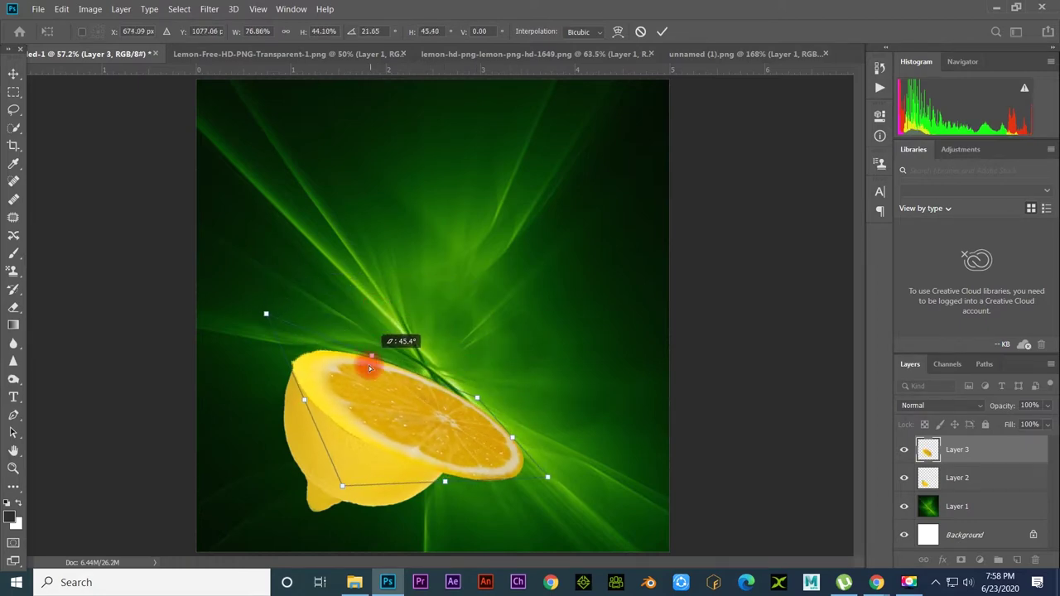
left_click_drag(264, 325, 326, 367)
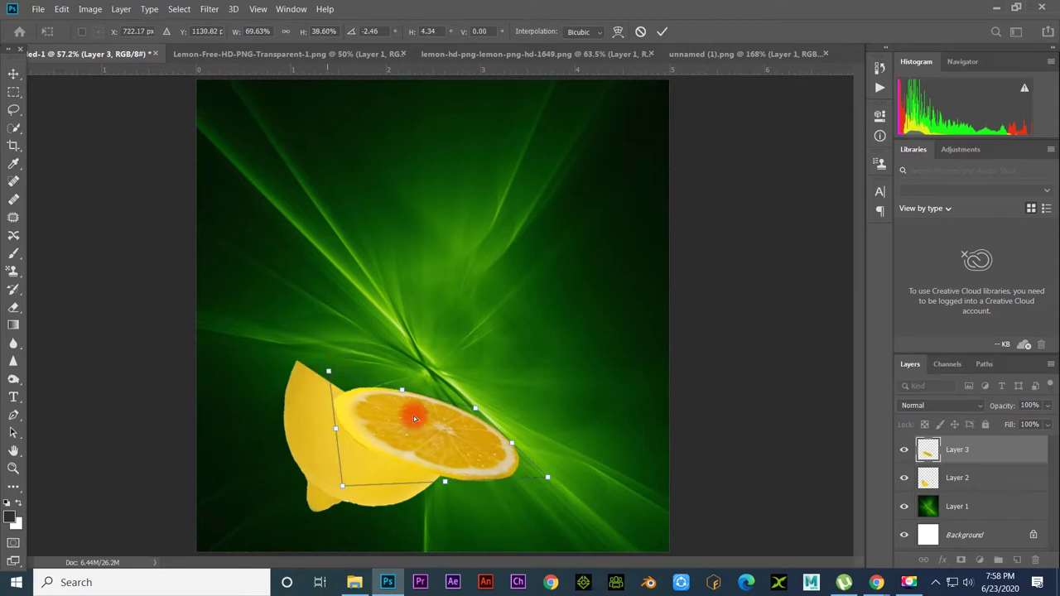
left_click_drag(407, 407, 412, 406)
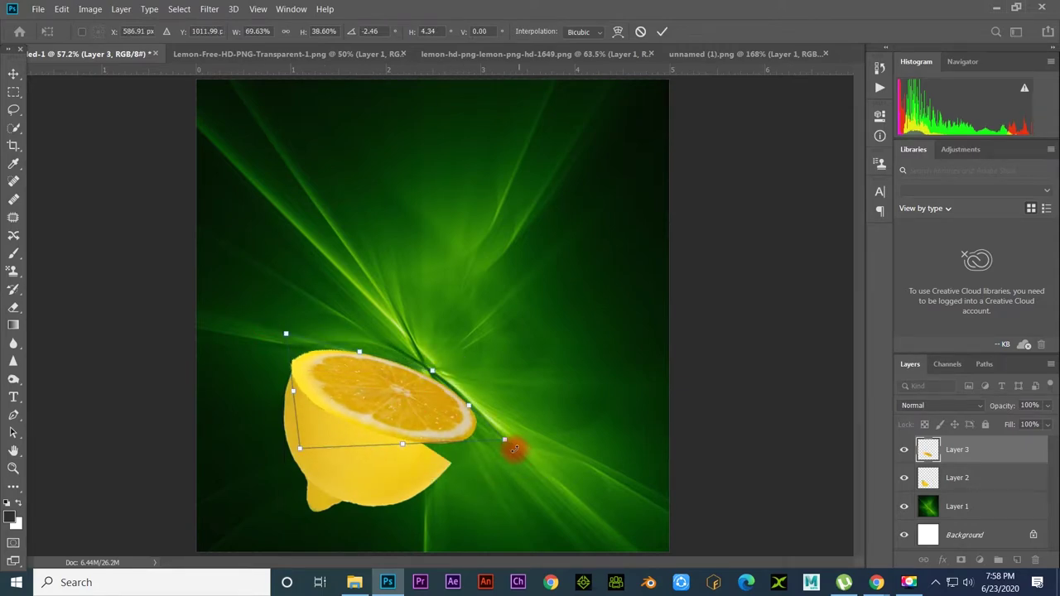
Step: Rotate about 40° and skew the slice into a wide oval over the lemon's cut top
left_click_drag(502, 440, 504, 488)
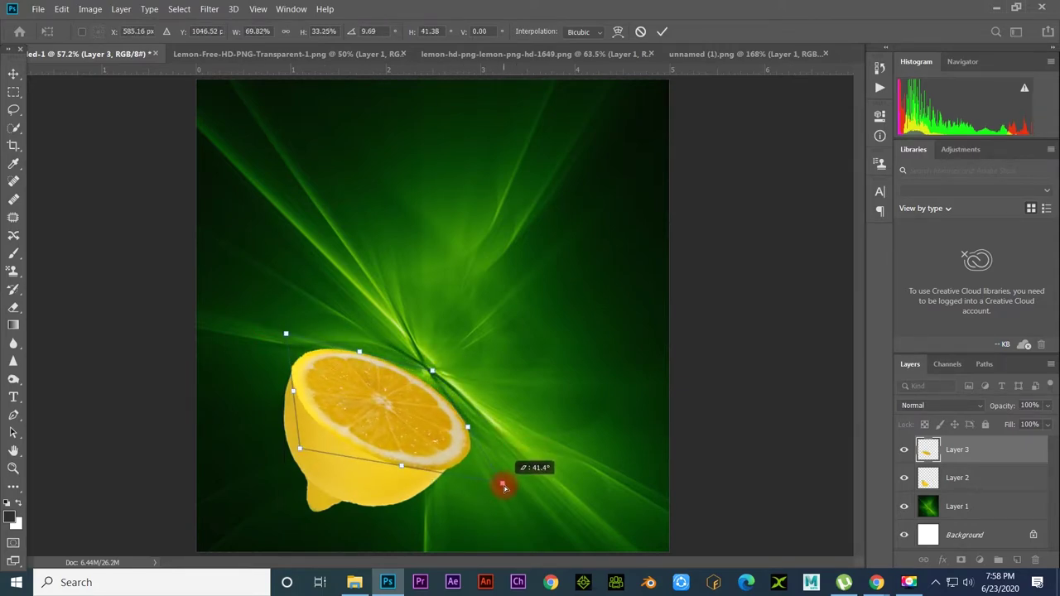
left_click_drag(287, 336, 294, 324)
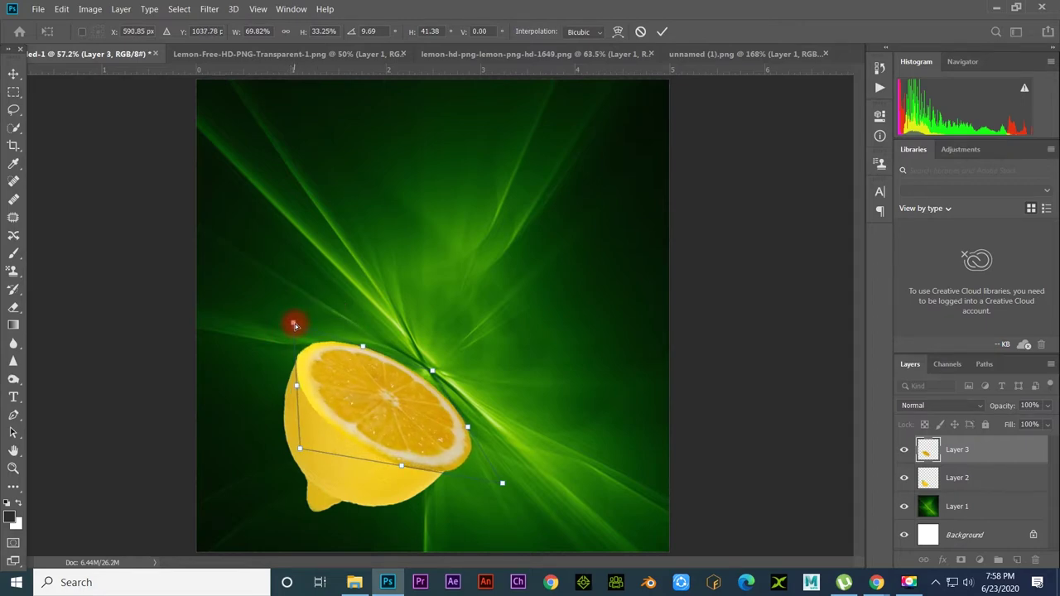
mouse_move(502, 487)
left_mouse_down()
mouse_move(479, 483)
mouse_move(485, 491)
left_mouse_up()
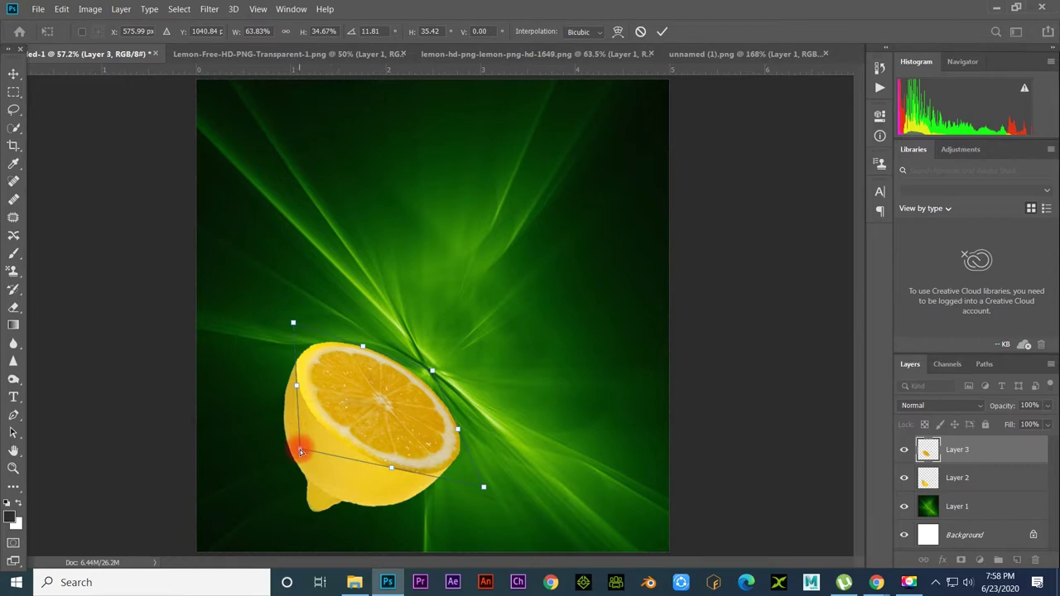
left_click_drag(300, 451, 341, 404)
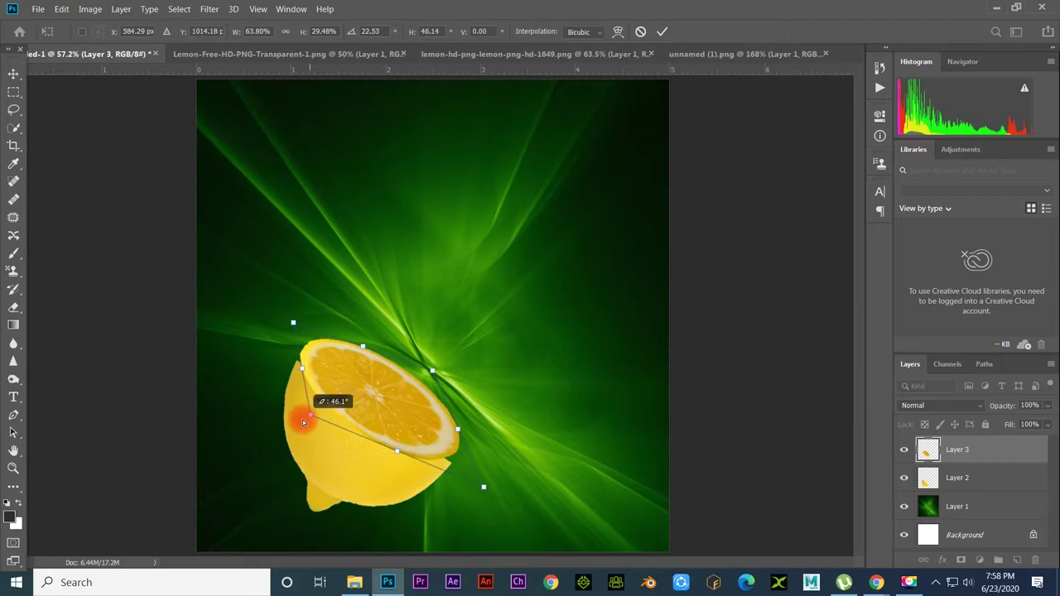
mouse_move(342, 404)
left_mouse_down()
mouse_move(408, 404)
mouse_move(361, 444)
left_mouse_up()
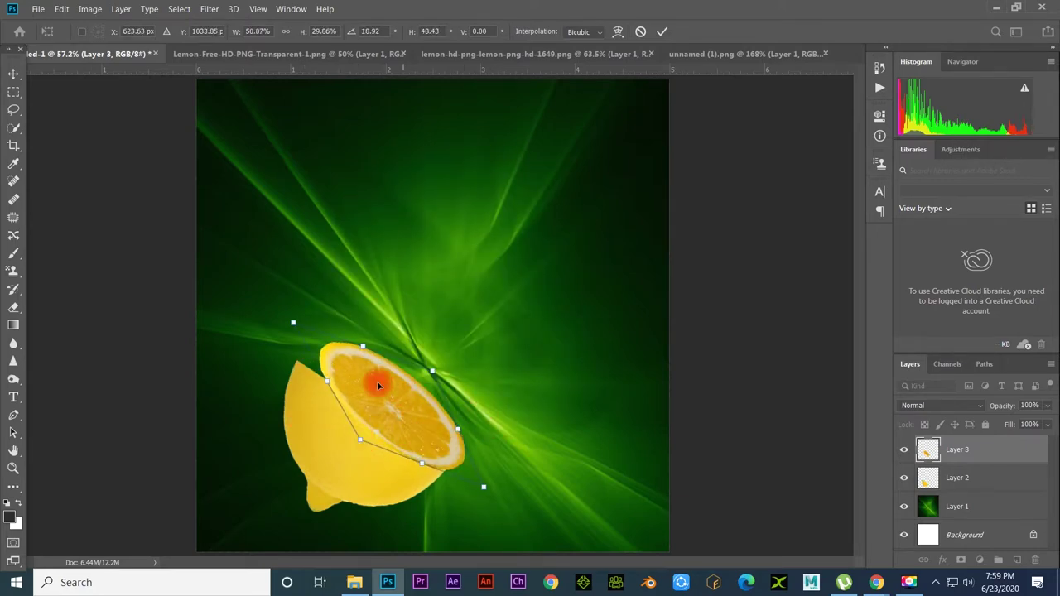
mouse_move(327, 382)
left_mouse_down()
mouse_move(298, 372)
mouse_move(301, 391)
left_mouse_up()
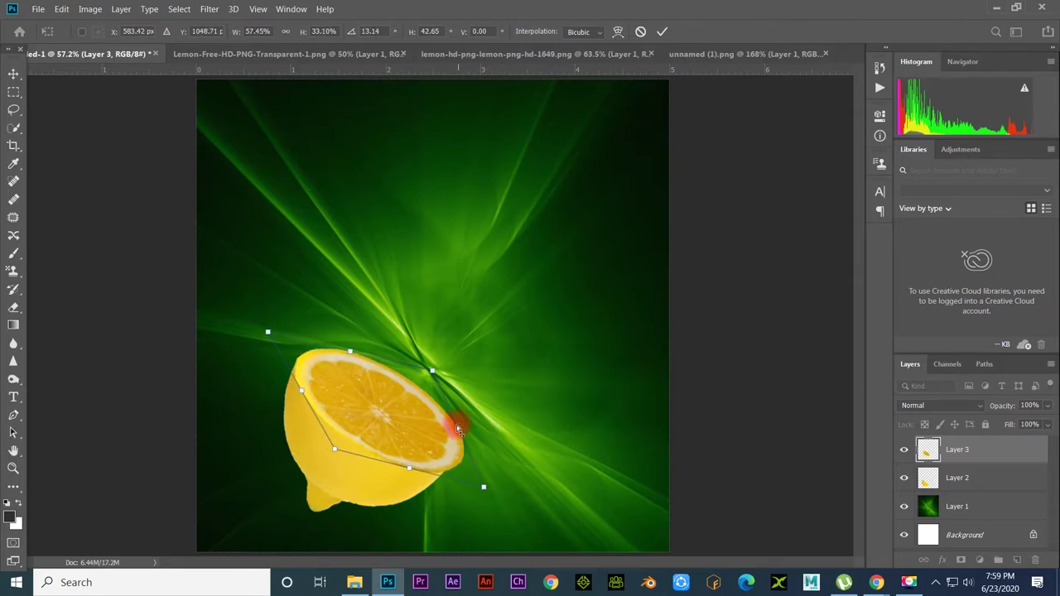
Step: Rotate the transformed layer to a slightly steeper angle and commit the transform
left_click_drag(460, 432, 457, 436)
left_click_drag(452, 445, 448, 445)
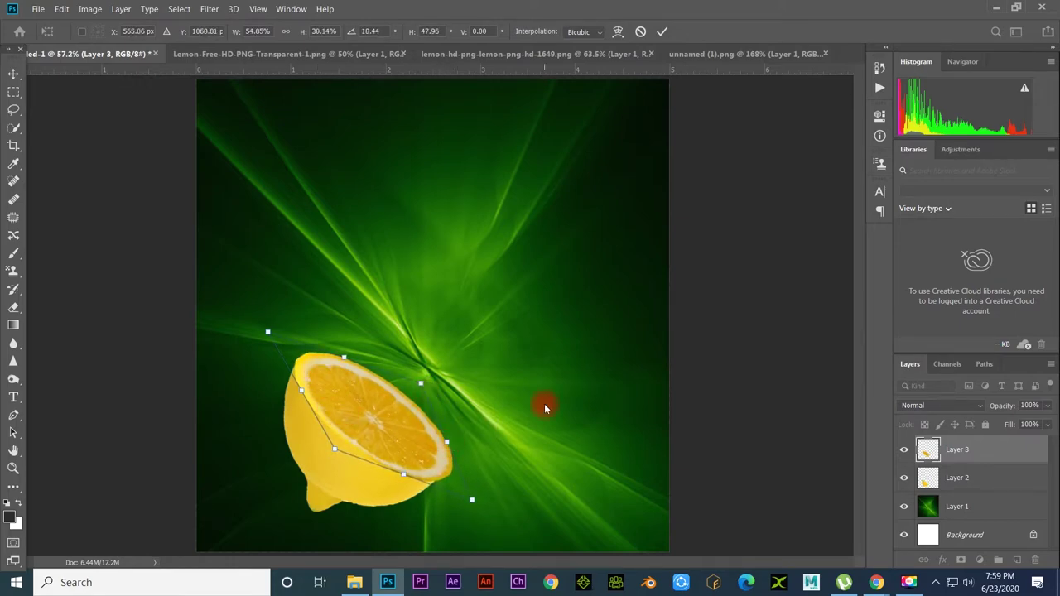
key("Return")
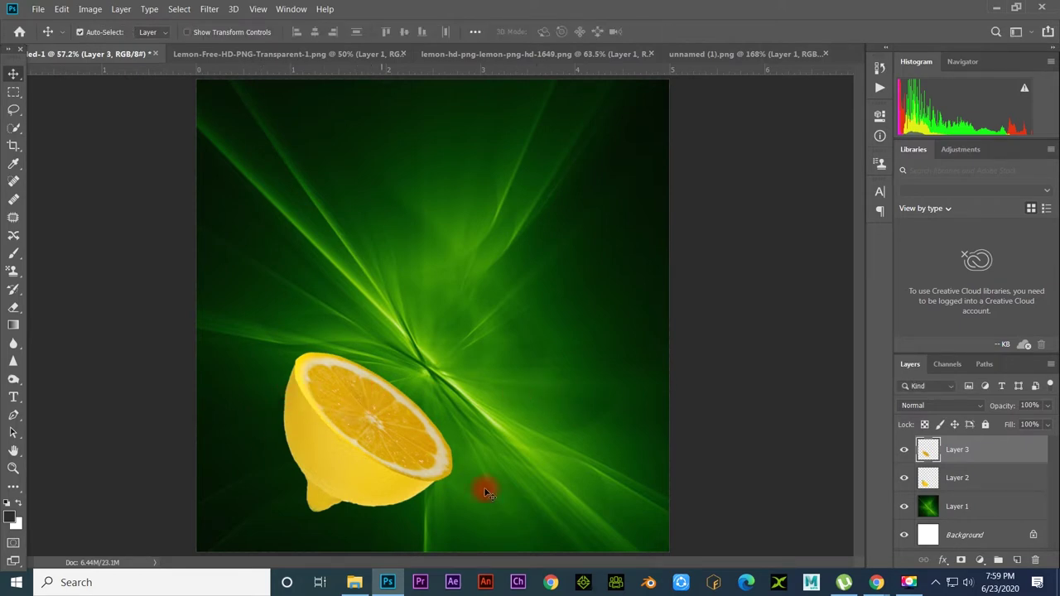
key("ctrl+space")
left_click(403, 426)
left_click(398, 423)
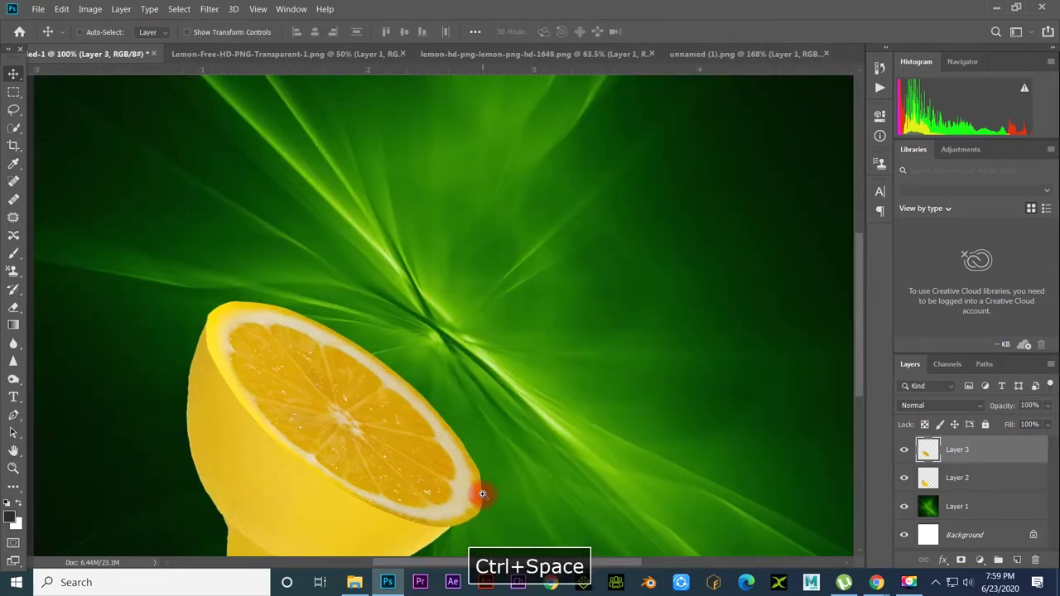
left_click(372, 300)
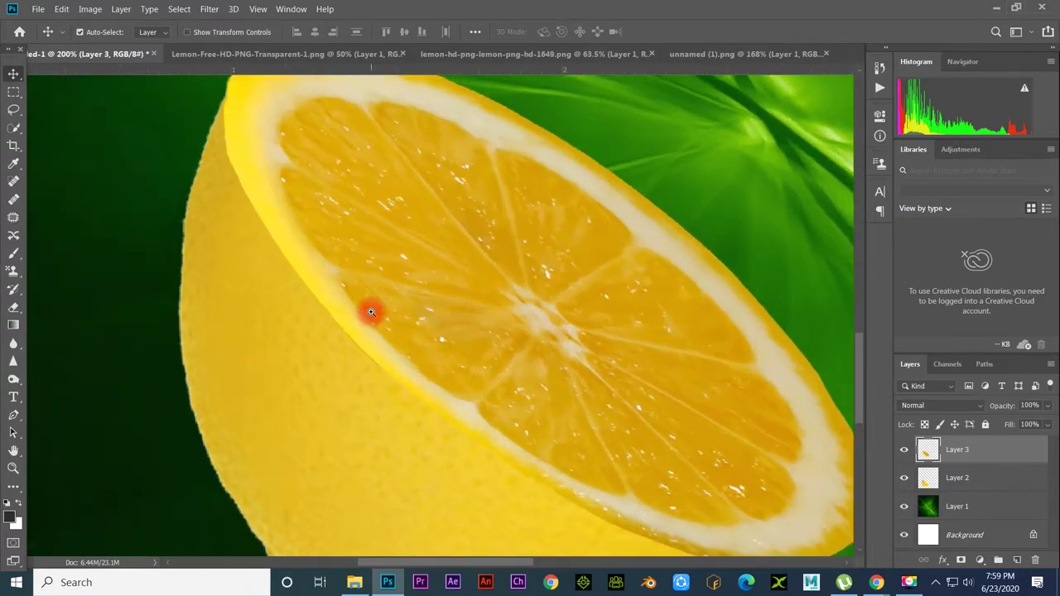
scroll(356, 304, "up", 2)
scroll(336, 336, "up", 2)
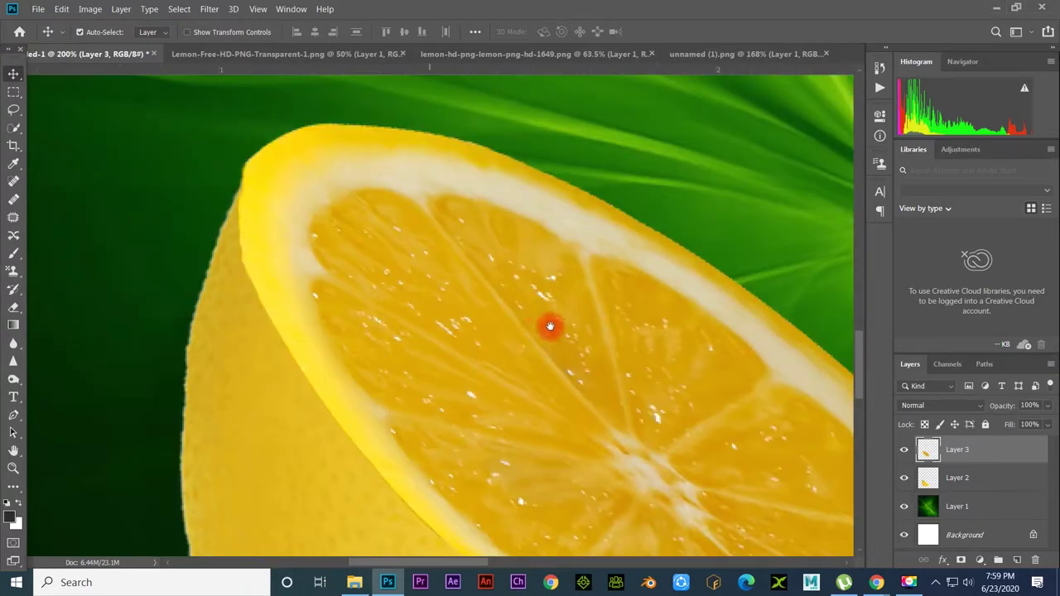
left_click_drag(504, 303, 319, 237)
left_click(376, 340)
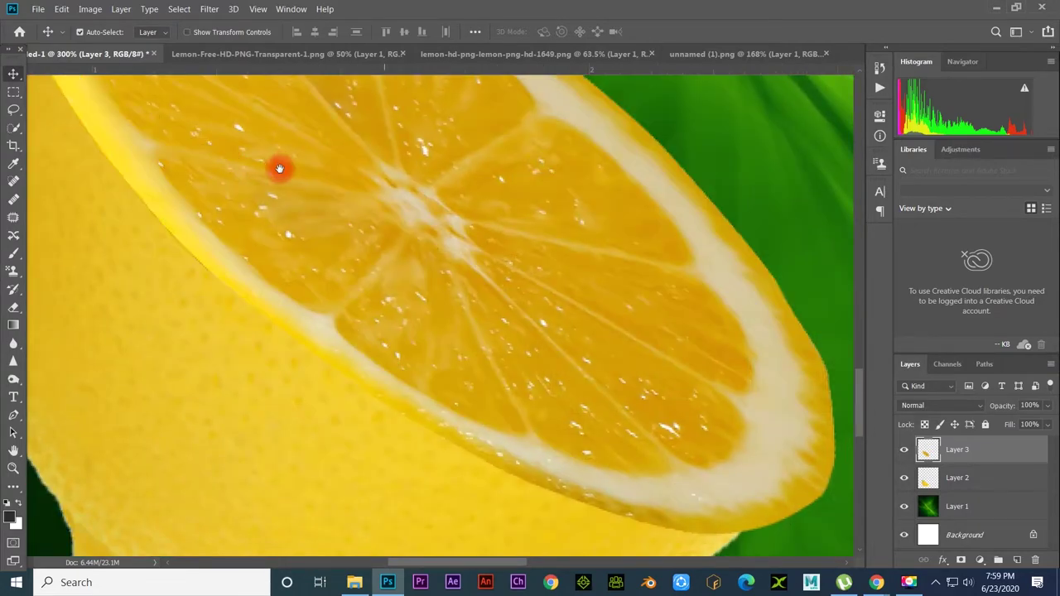
scroll(358, 232, "down", 2)
scroll(365, 235, "right", 2)
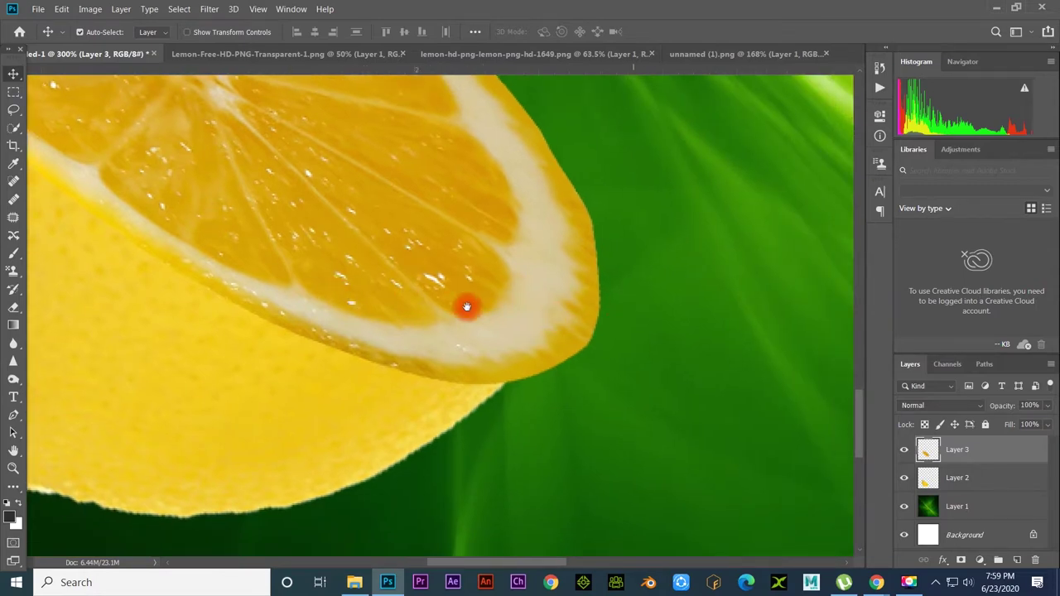
key("ctrl+0")
left_click_drag(540, 360, 456, 359)
key("ctrl+0")
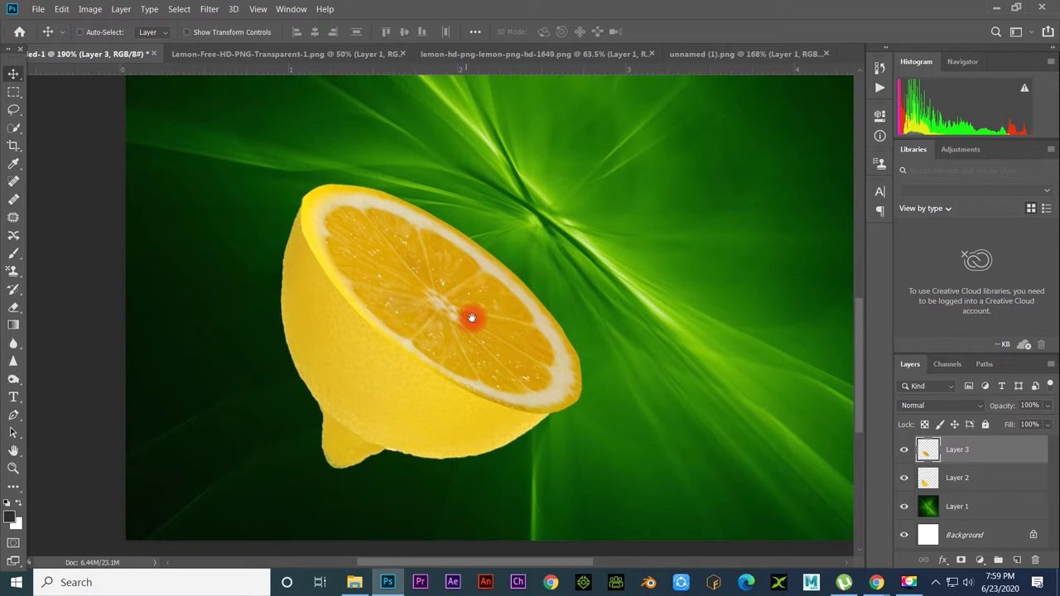
key("ctrl+t")
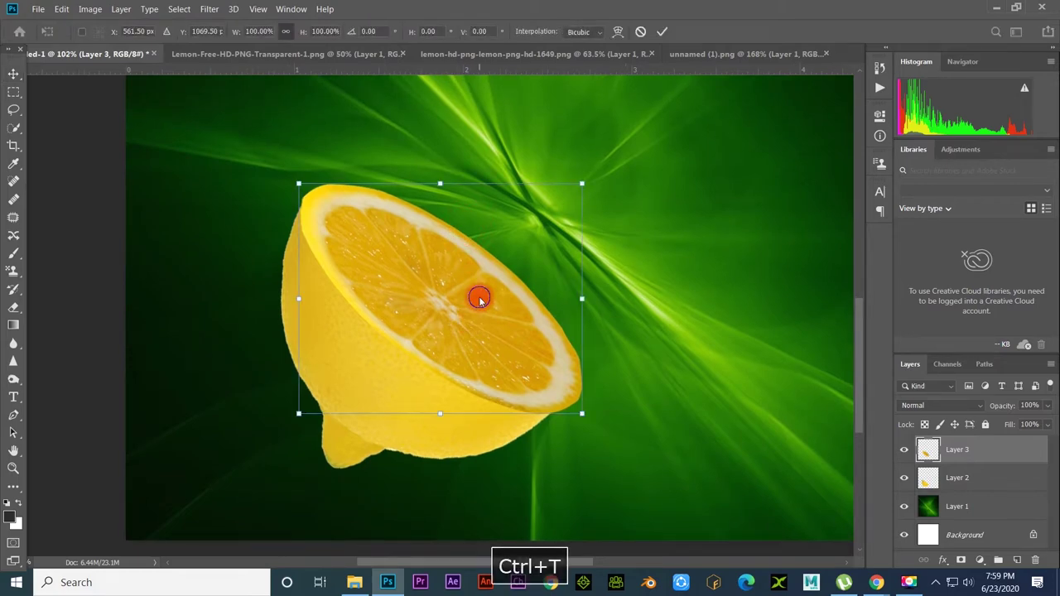
right_click(480, 299)
left_click(528, 379)
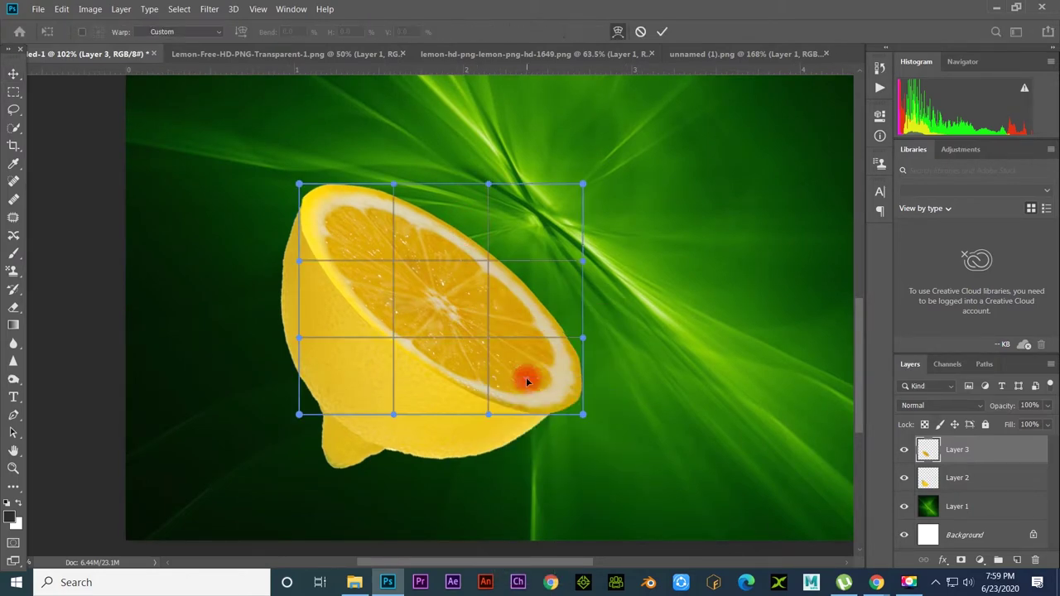
left_click_drag(589, 342, 571, 318)
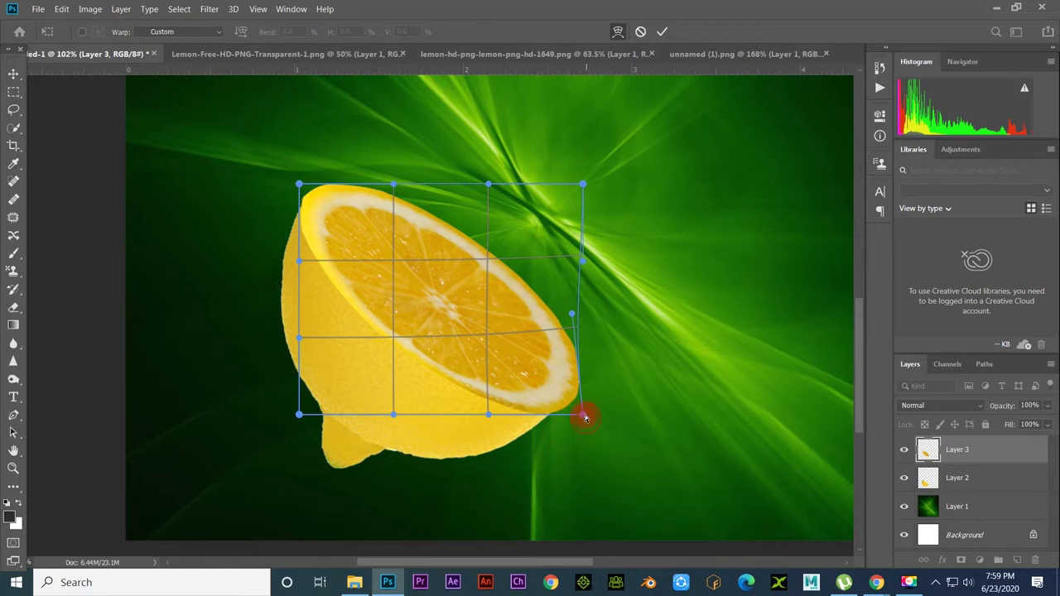
mouse_move(585, 417)
left_mouse_down()
mouse_move(591, 393)
mouse_move(572, 362)
mouse_move(592, 395)
left_mouse_up()
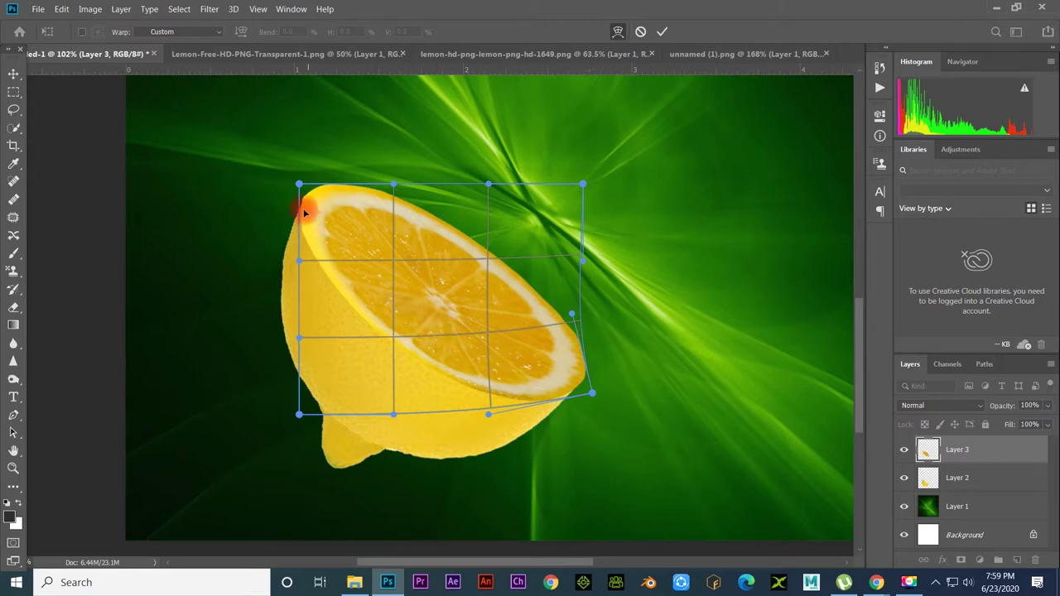
mouse_move(300, 185)
left_mouse_down()
mouse_move(330, 217)
mouse_move(302, 181)
left_mouse_up()
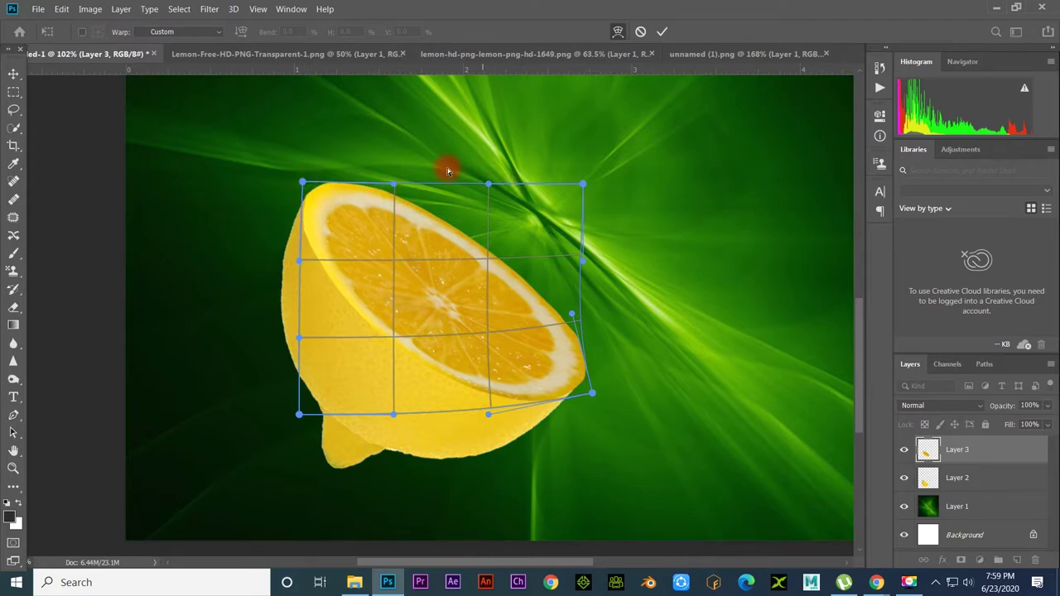
left_click_drag(490, 189, 495, 181)
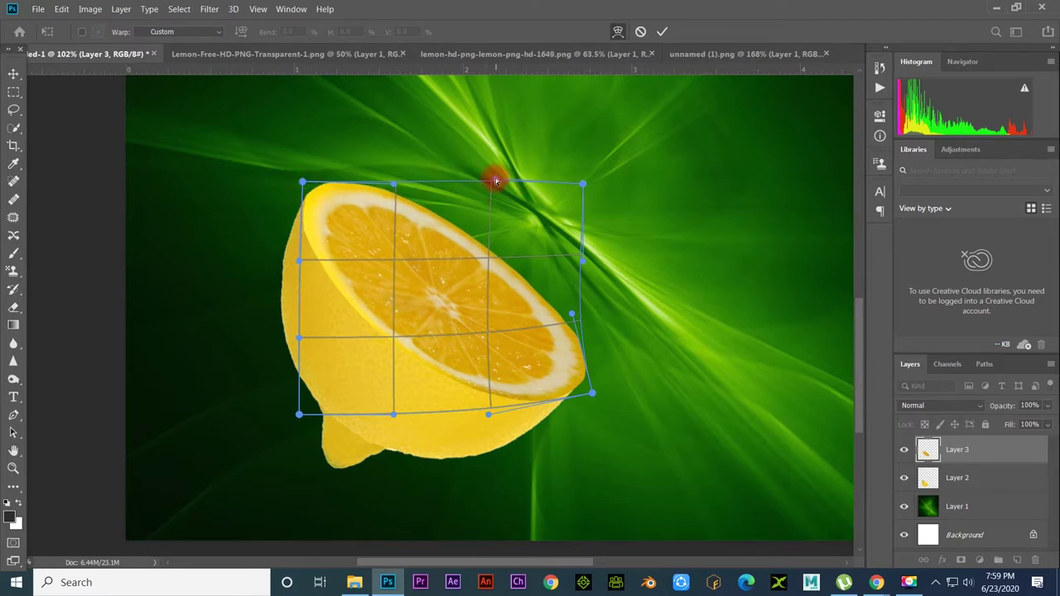
key("ctrl+z")
mouse_move(394, 337)
left_mouse_down()
mouse_move(417, 313)
mouse_move(307, 379)
left_mouse_up()
key("ctrl+z")
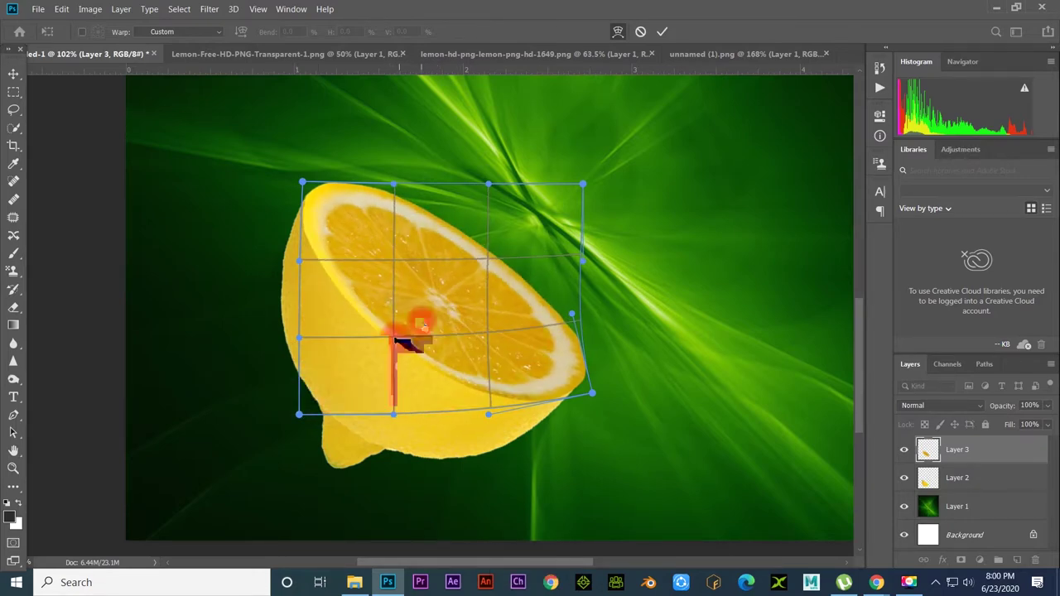
key("ctrl+z")
key("Escape")
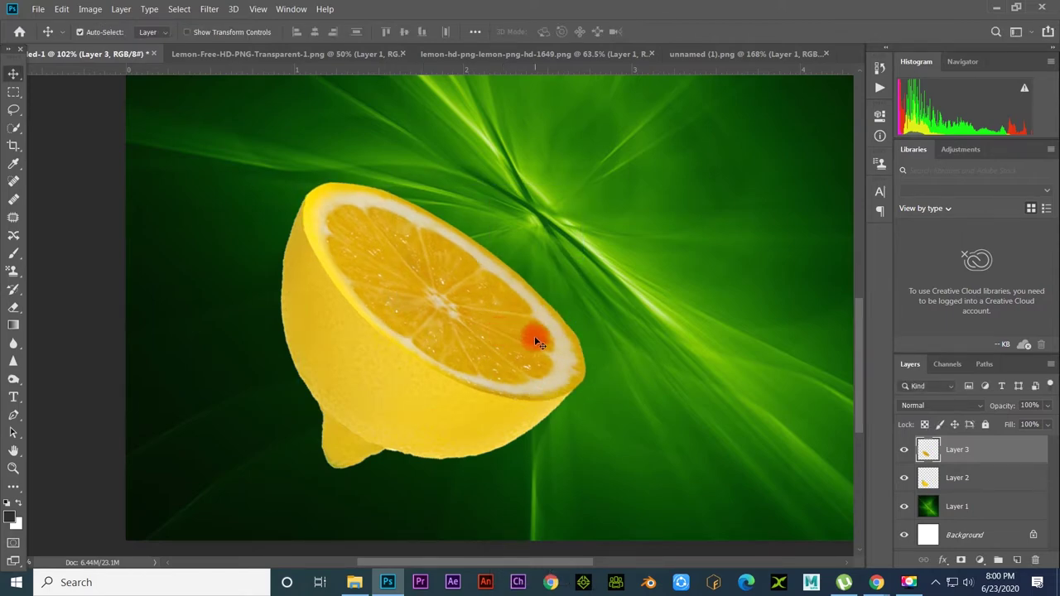
key("ctrl+space")
Step: Zoom the composite out and back in, then fit the whole image on screen
left_click_drag(655, 355, 547, 351)
left_click(651, 357)
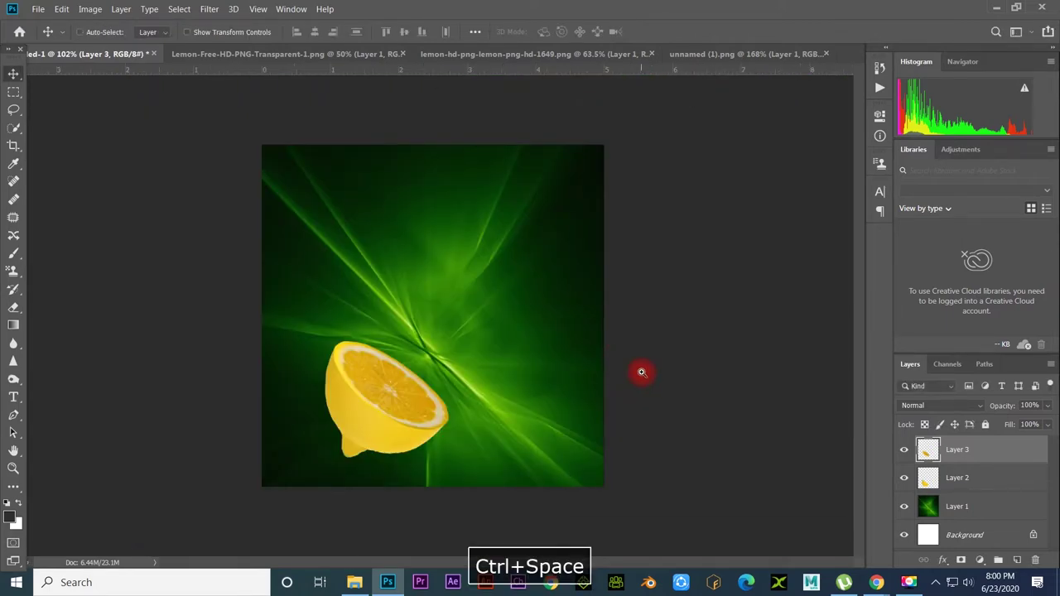
left_click(445, 350)
left_click(431, 315)
mouse_move(379, 259)
left_mouse_down()
mouse_move(383, 281)
mouse_move(414, 289)
mouse_move(406, 292)
left_mouse_up()
key("ctrl+0")
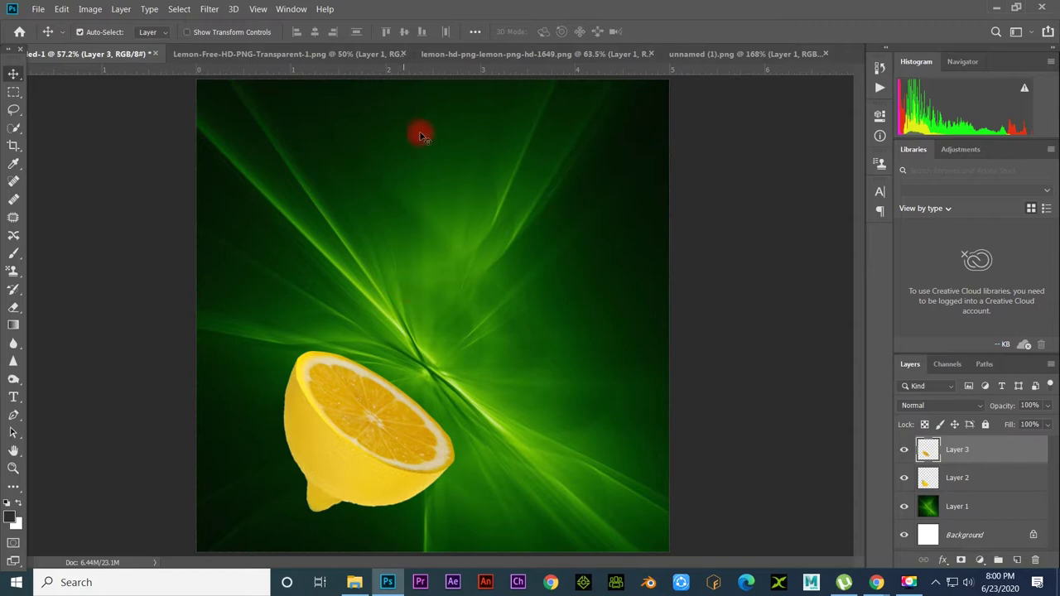
Step: Select and copy the round lemon slice from the sliced-lemon image, returning to the composite
left_click(329, 54)
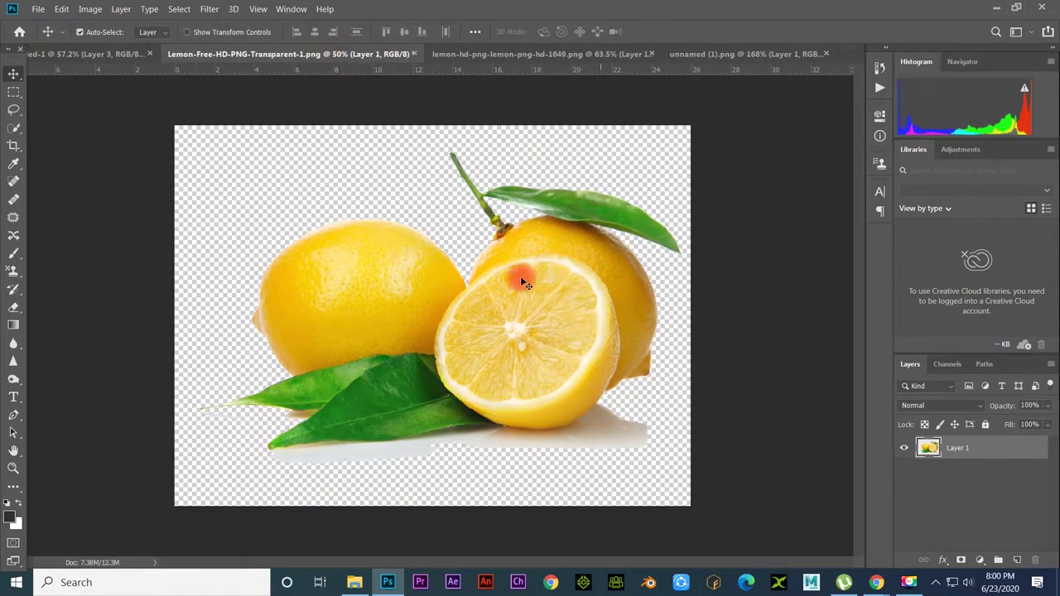
left_click(494, 56)
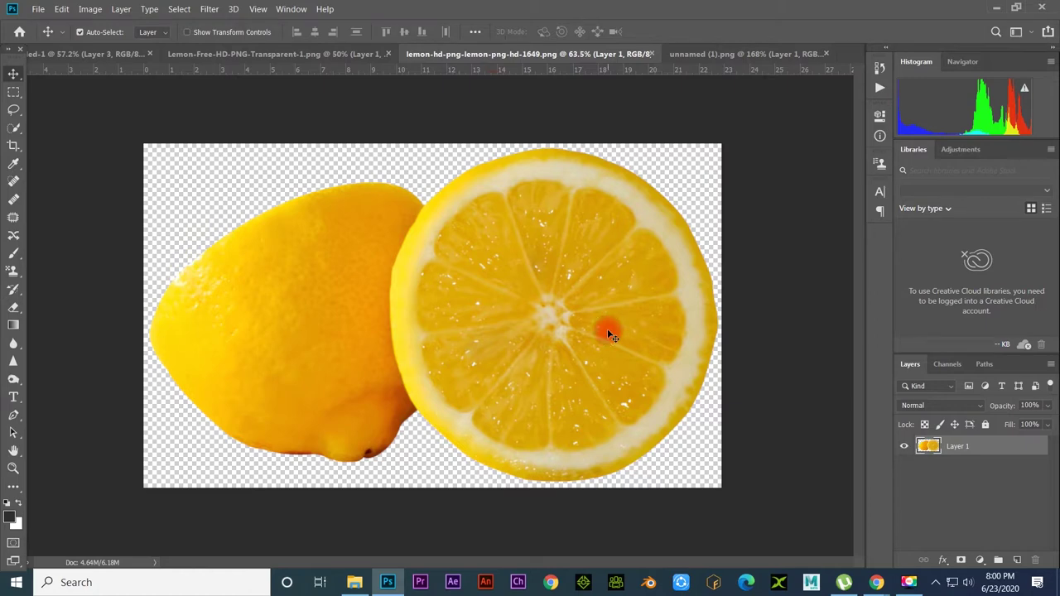
key("ctrl+z")
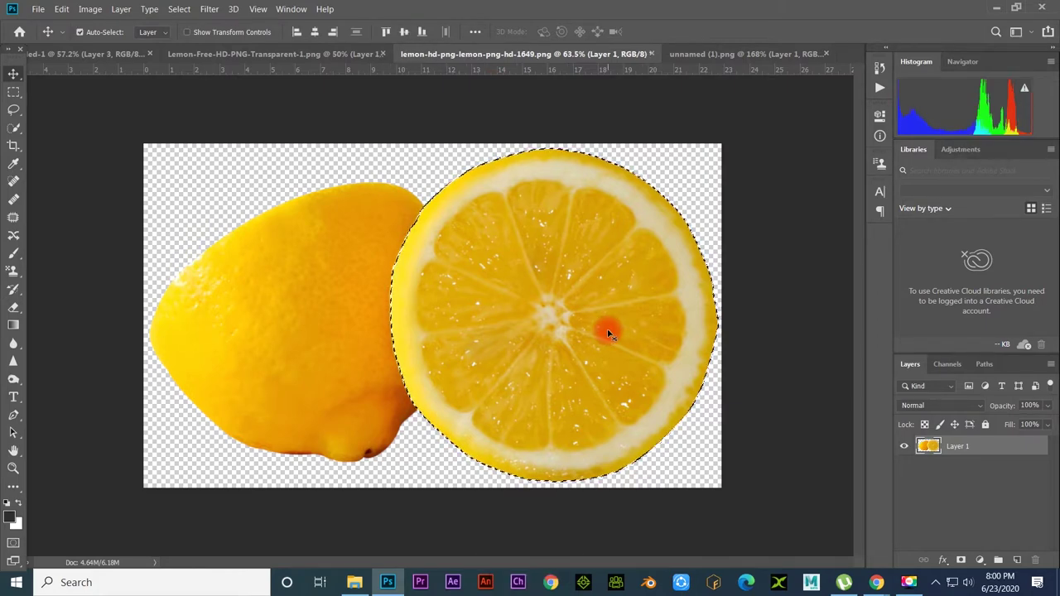
key("ctrl+c")
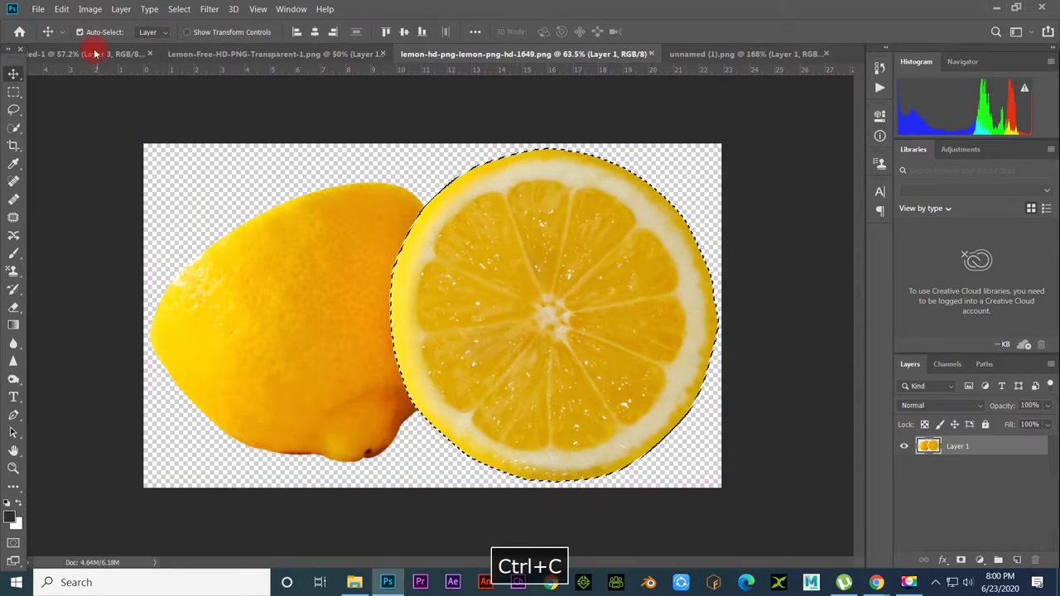
left_click(90, 53)
Step: Paste the lemon slice as a new layer and roughly scale, rotate and centre it
key("ctrl+v")
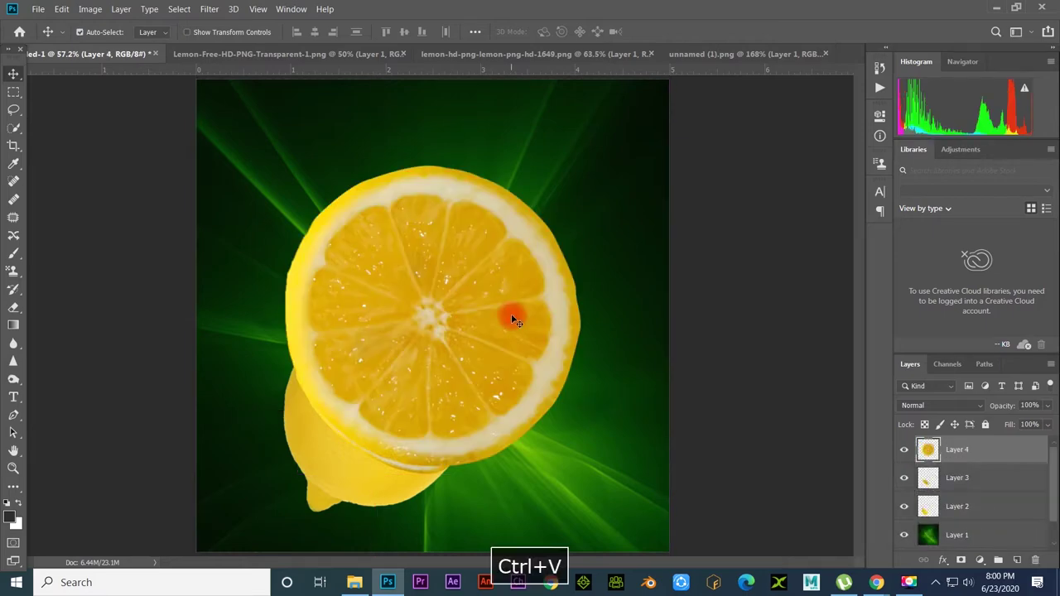
key("ctrl+t")
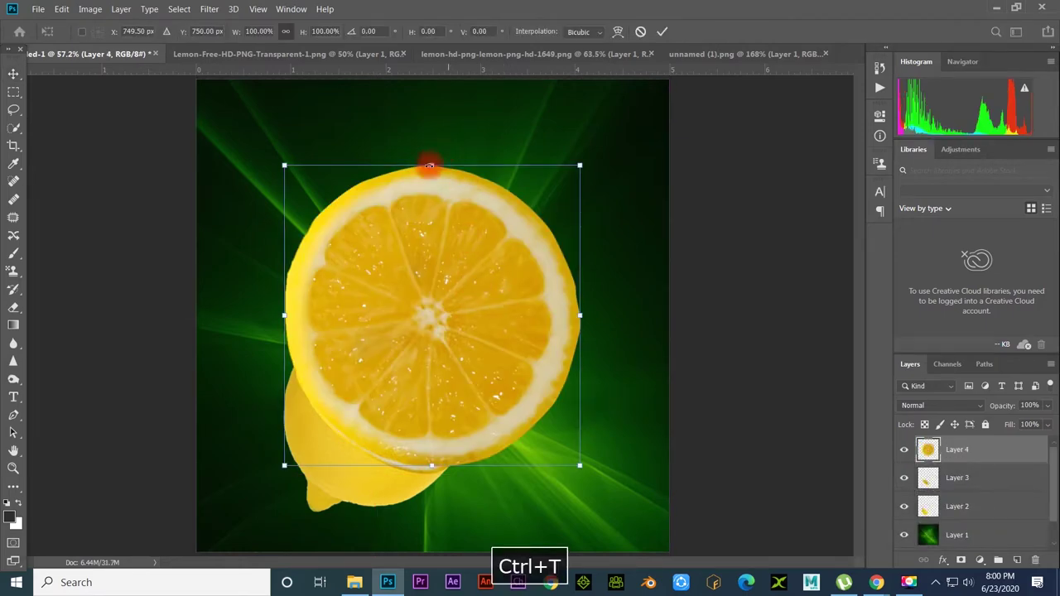
left_click_drag(431, 166, 439, 316)
left_click_drag(442, 355, 473, 287)
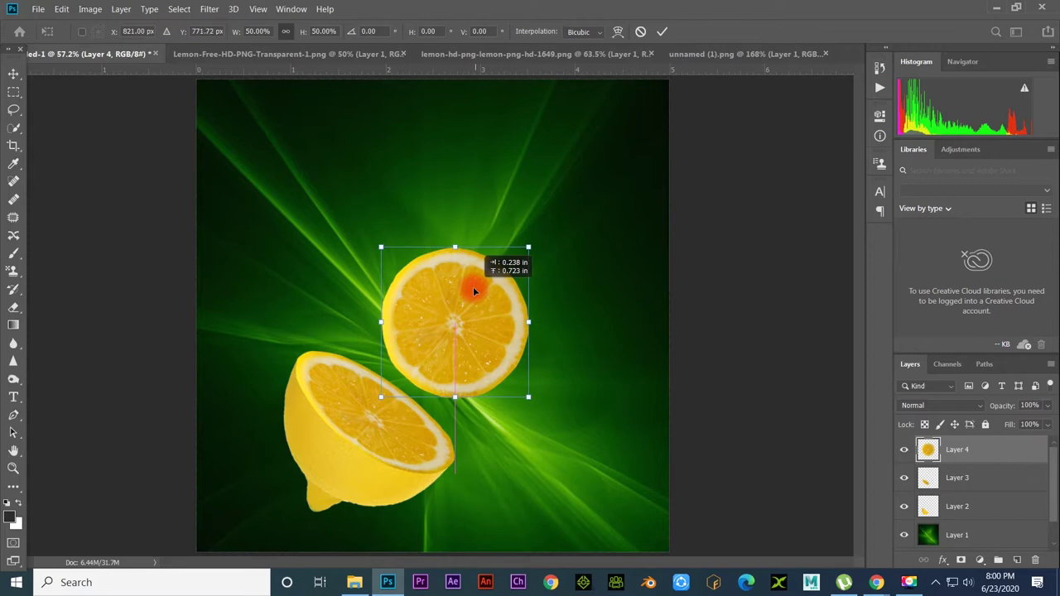
mouse_move(553, 407)
left_mouse_down()
mouse_move(572, 416)
mouse_move(572, 433)
left_mouse_up()
left_click_drag(529, 355, 490, 355)
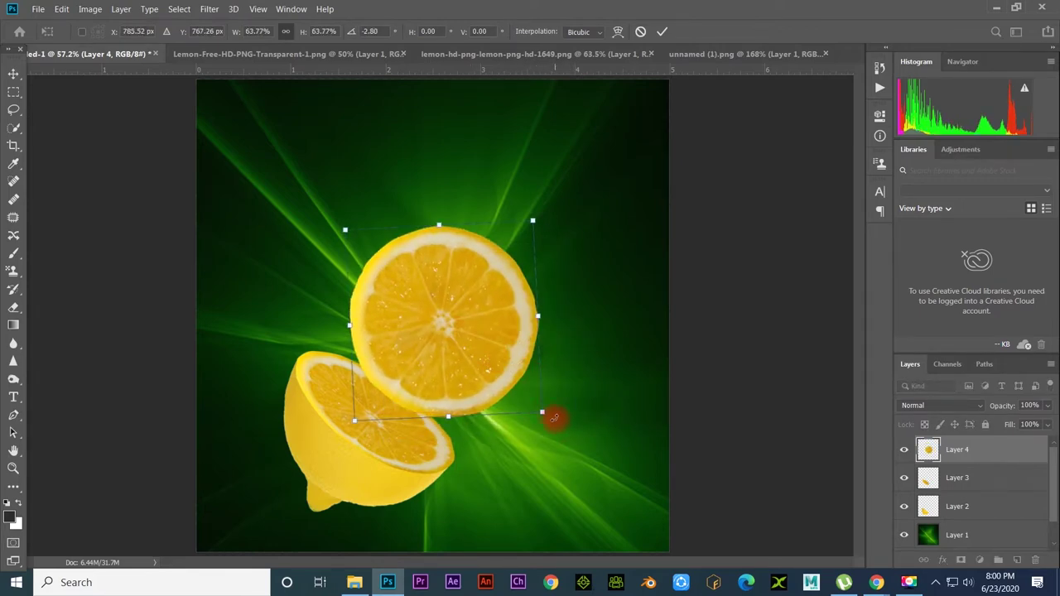
left_click_drag(551, 416, 575, 232)
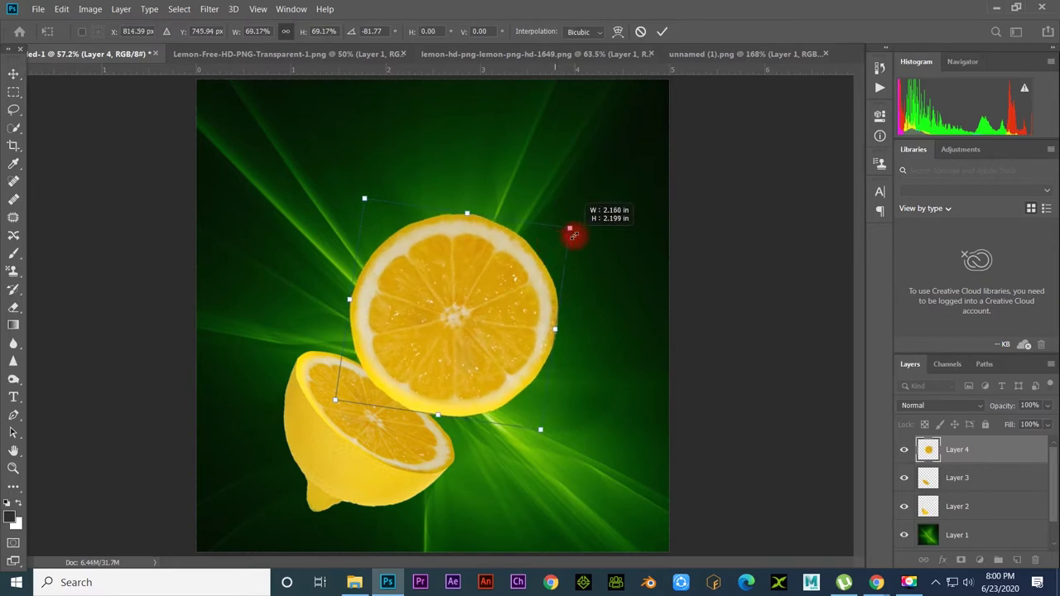
mouse_move(478, 297)
left_mouse_down()
mouse_move(500, 344)
mouse_move(503, 334)
left_mouse_up()
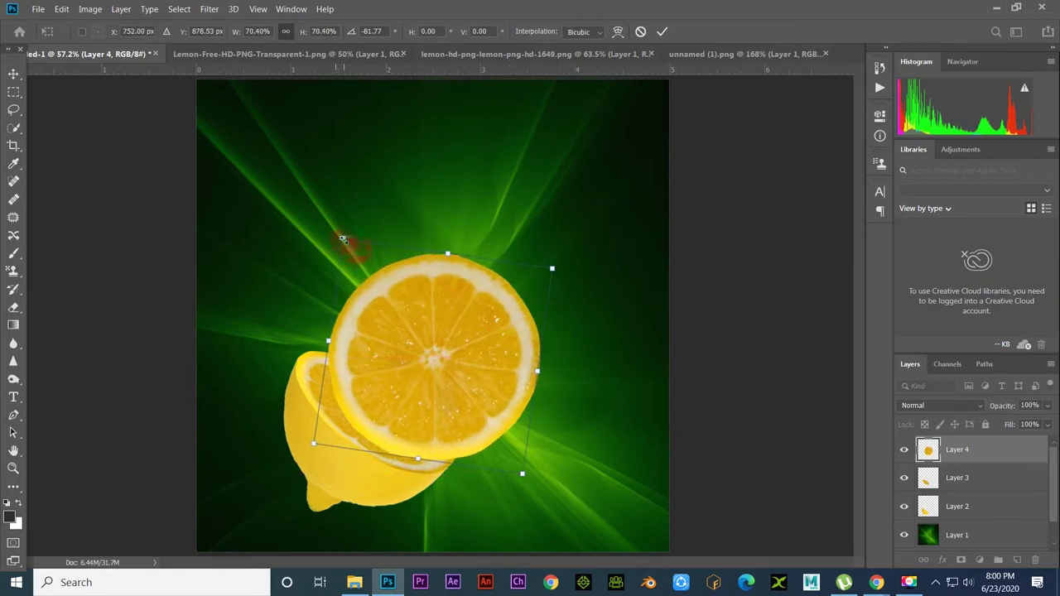
Step: Skew and distort the slice so it lies flat as a tilted disc on the lemon half
left_click_drag(345, 241, 324, 350)
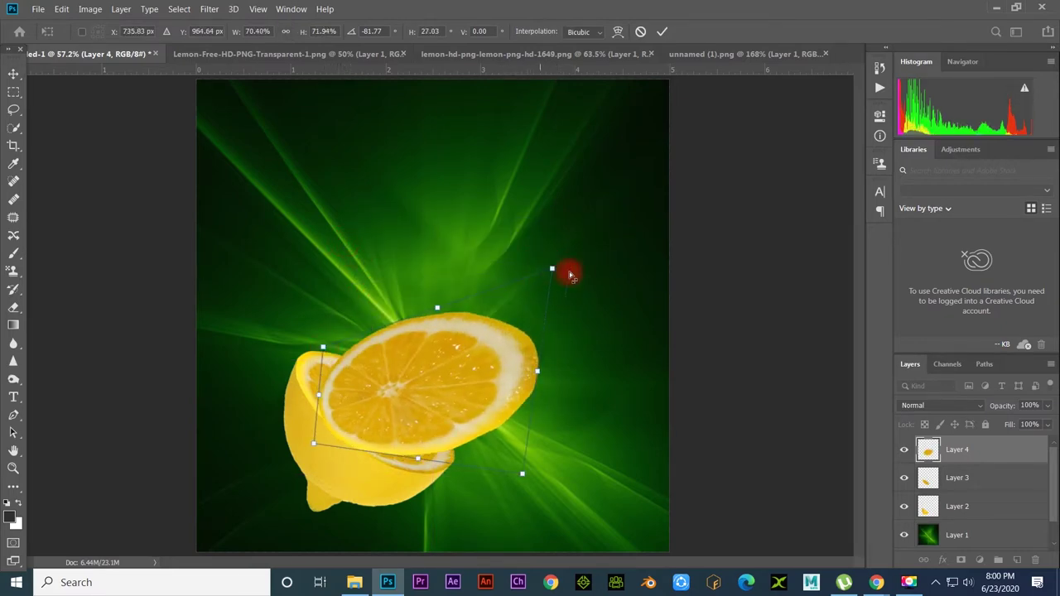
mouse_move(552, 269)
left_mouse_down()
mouse_move(505, 383)
mouse_move(493, 384)
left_mouse_up()
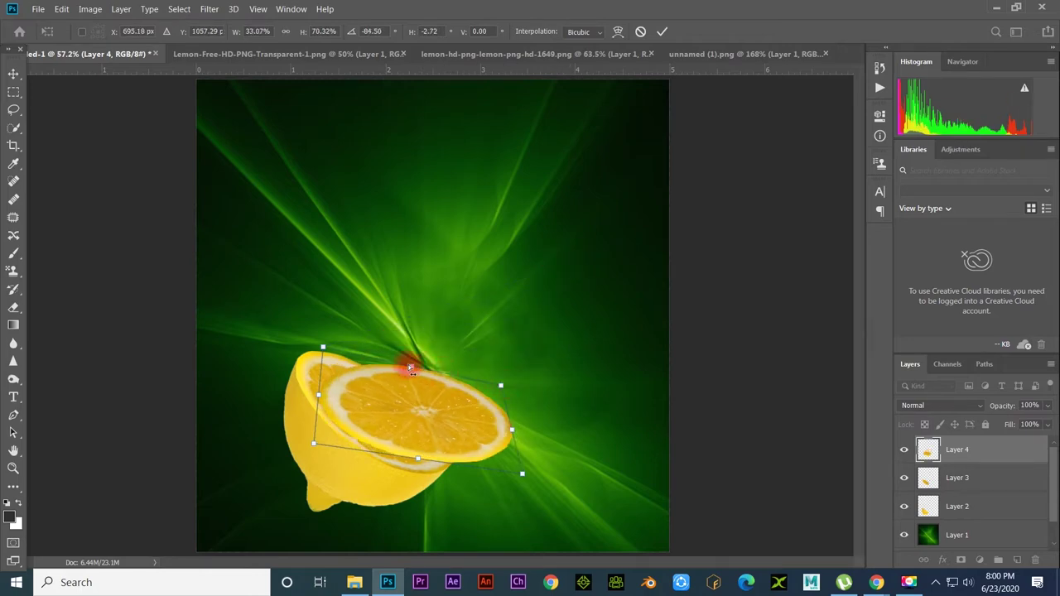
left_click_drag(419, 457, 422, 534)
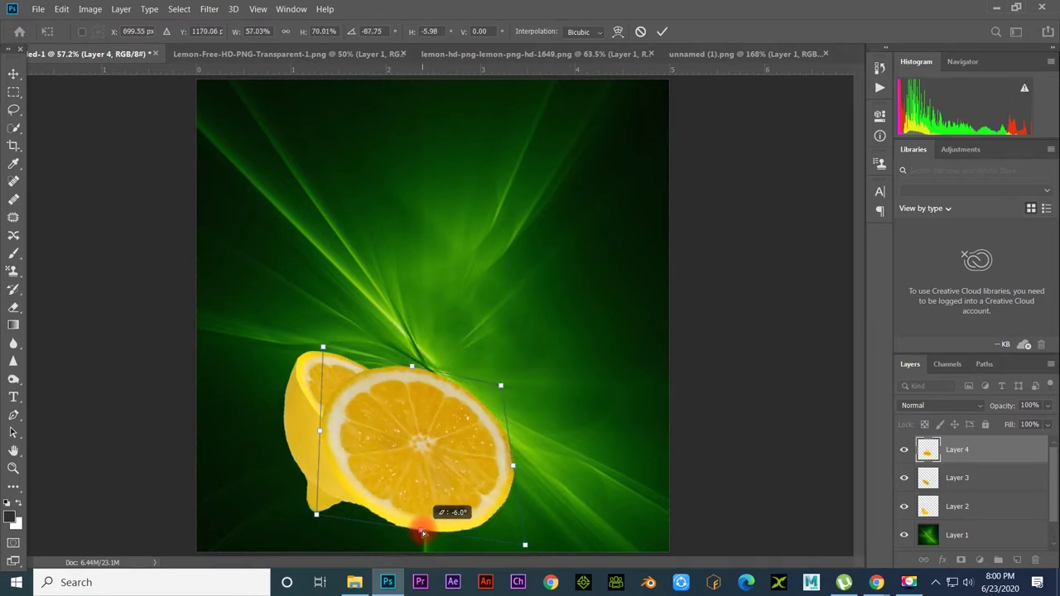
left_click_drag(549, 469, 568, 466)
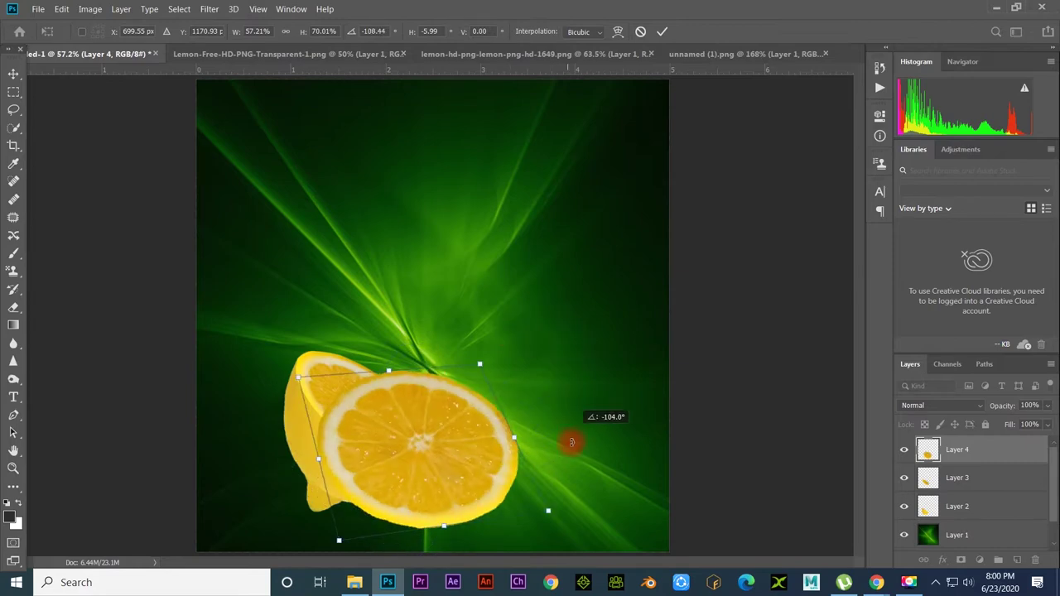
mouse_move(462, 457)
left_mouse_down()
mouse_move(412, 333)
mouse_move(449, 386)
left_mouse_up()
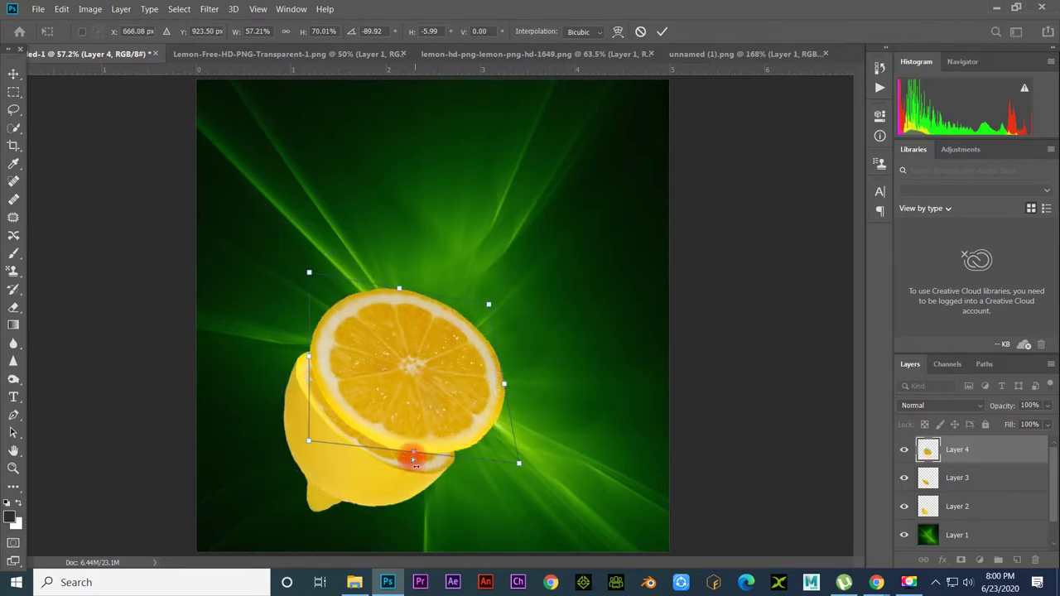
left_click_drag(414, 453, 419, 426)
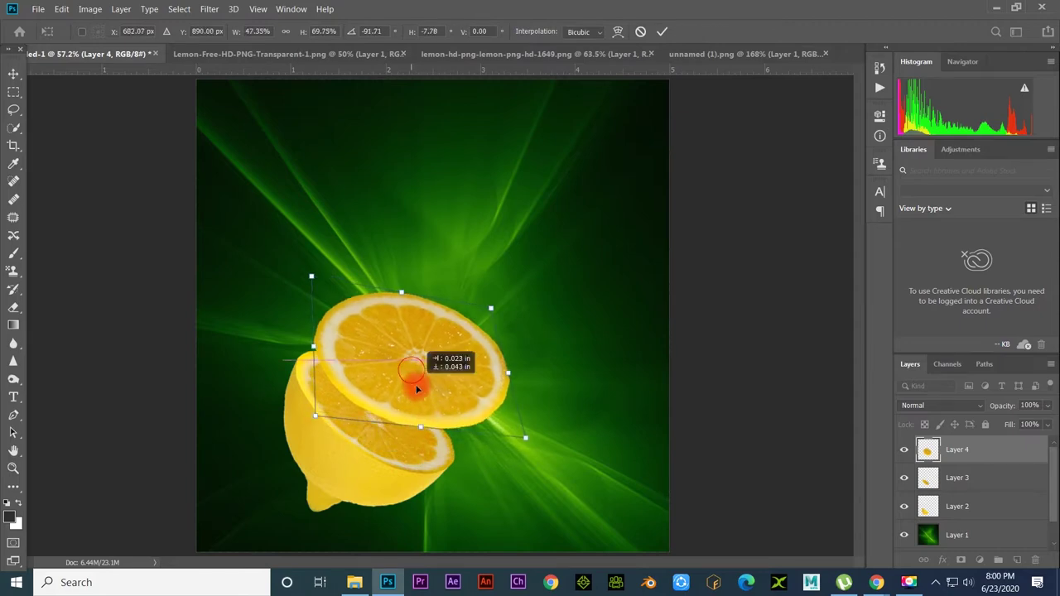
left_click_drag(408, 372, 414, 395)
left_click_drag(530, 467, 473, 458)
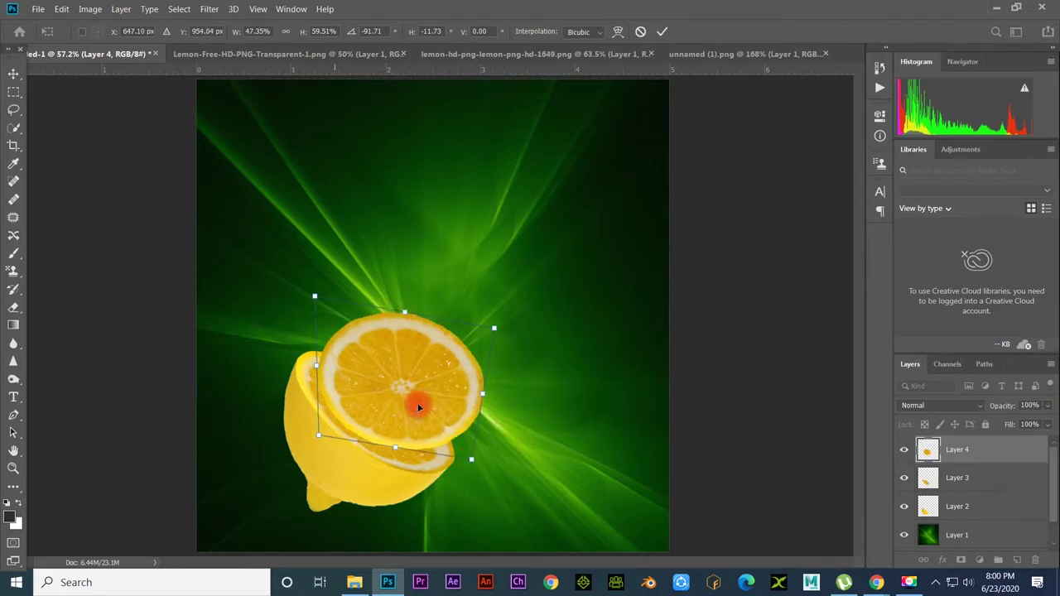
left_click_drag(396, 448, 396, 474)
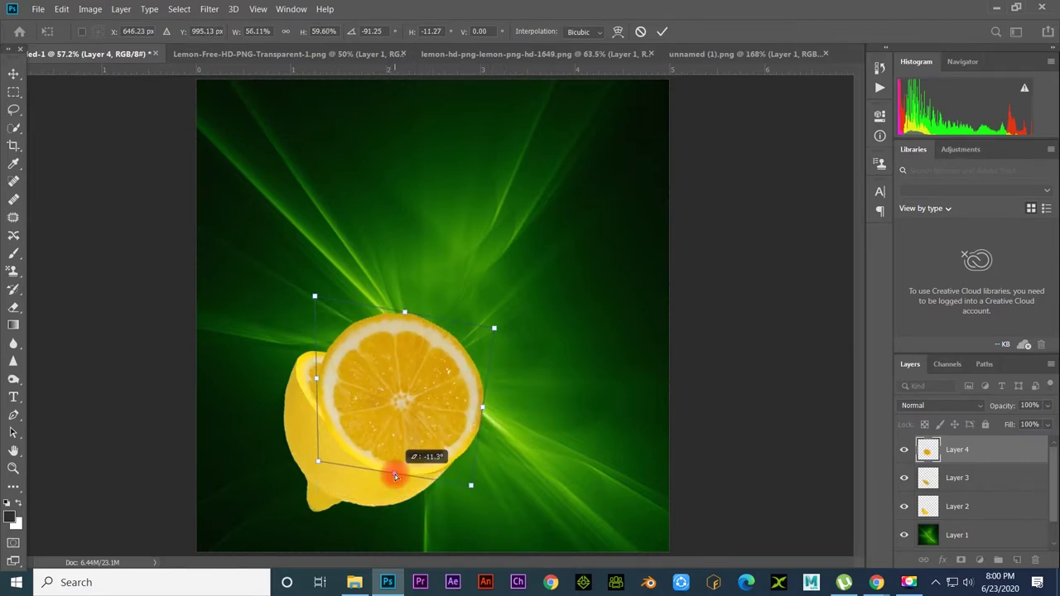
left_click_drag(315, 296, 257, 366)
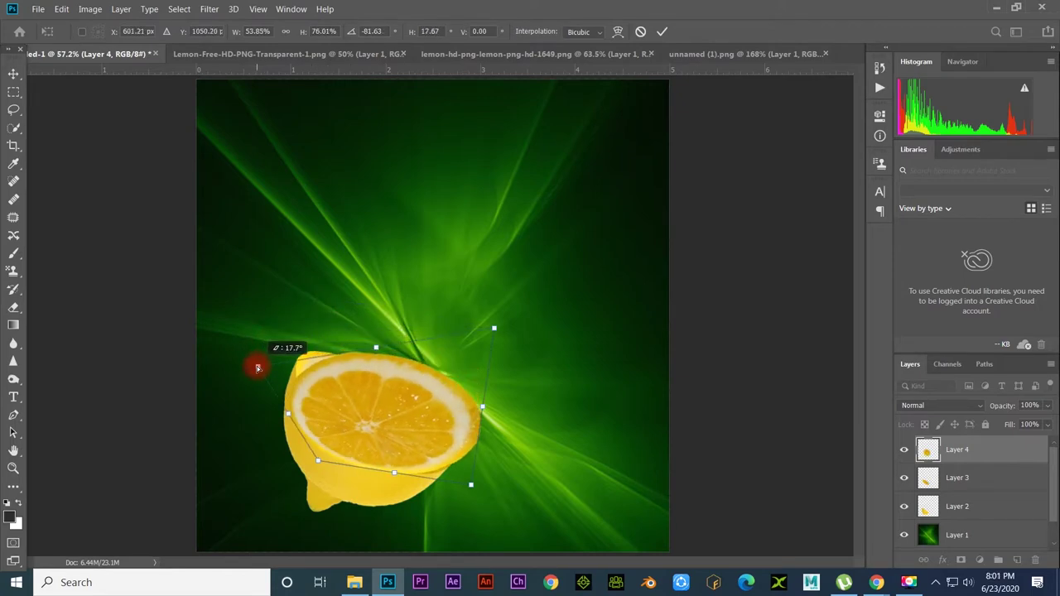
left_click_drag(377, 348, 430, 397)
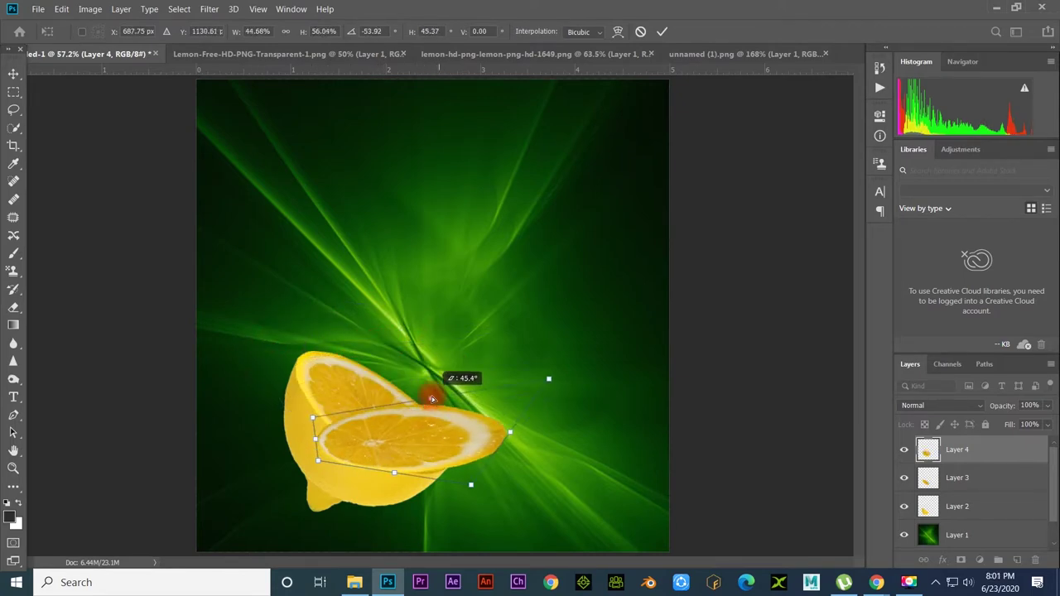
Step: Refine the slice to about 68% by 57% at roughly −96° rotation and commit
left_click_drag(394, 475, 379, 551)
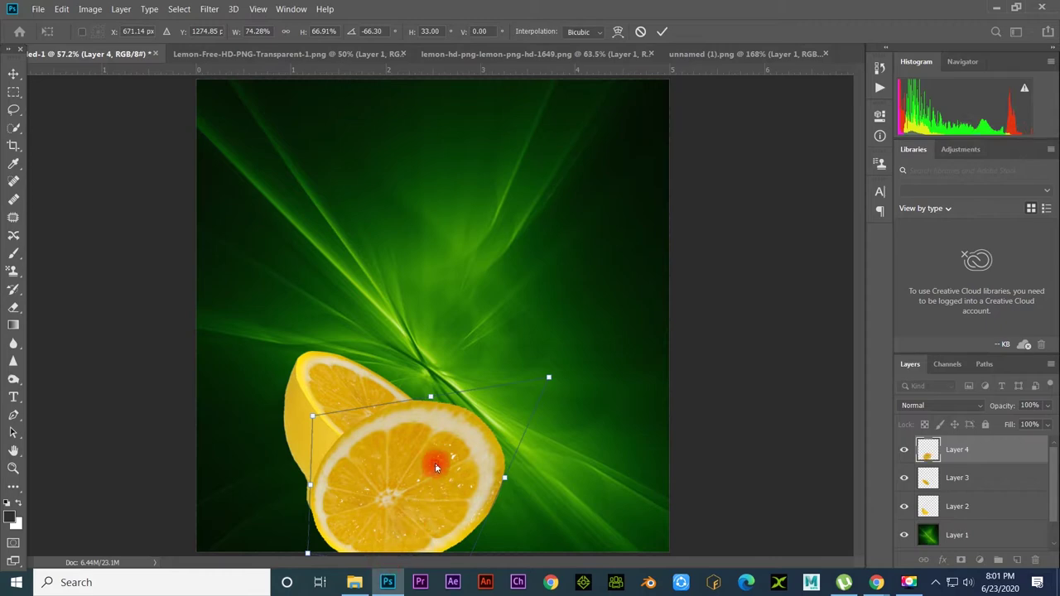
left_click_drag(436, 466, 435, 369)
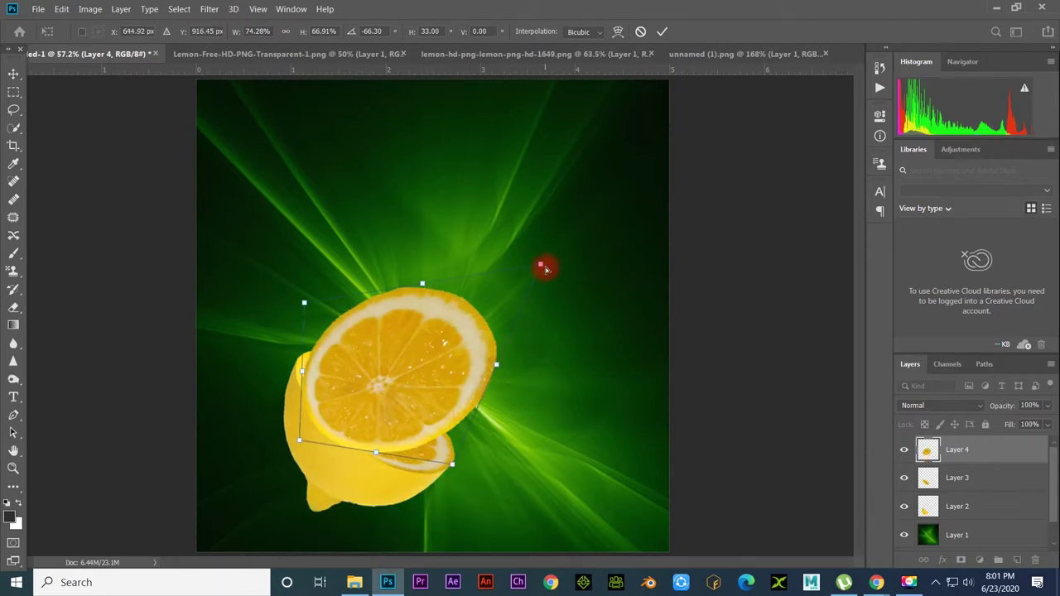
left_click_drag(542, 267, 388, 352)
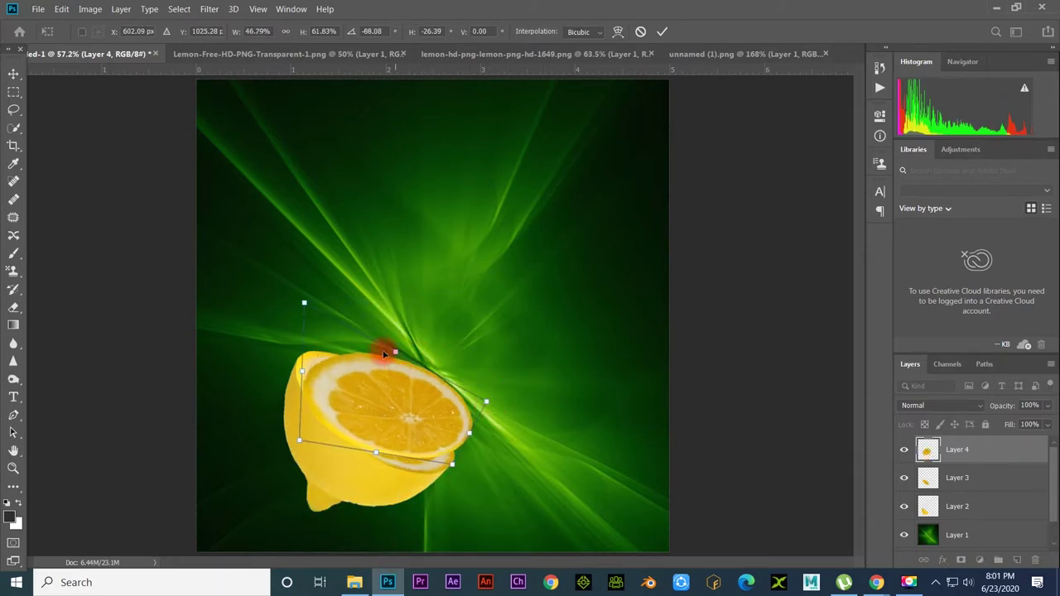
left_click_drag(373, 451, 403, 516)
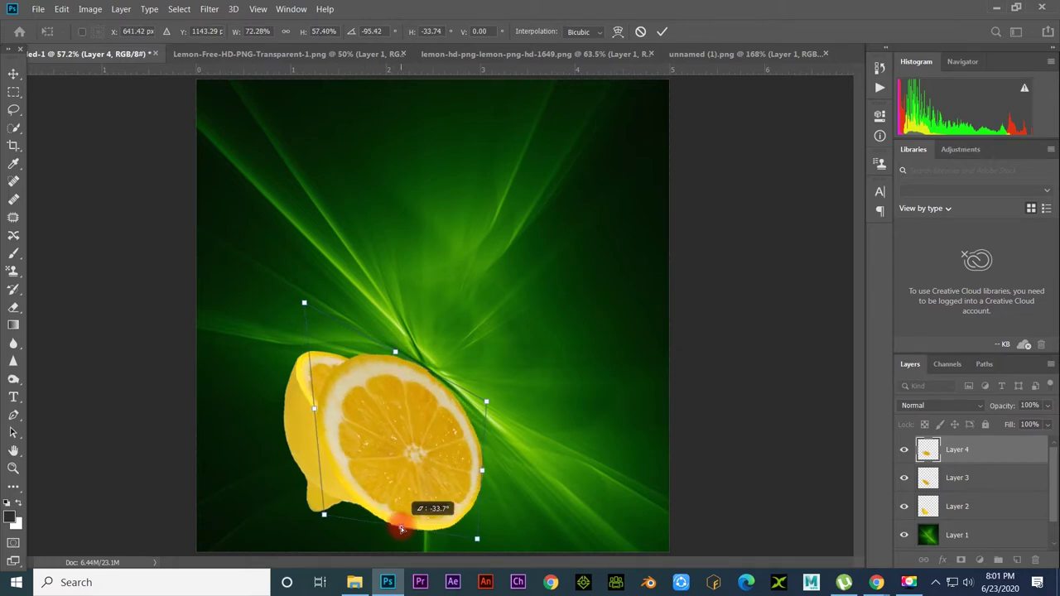
left_click_drag(409, 450, 402, 392)
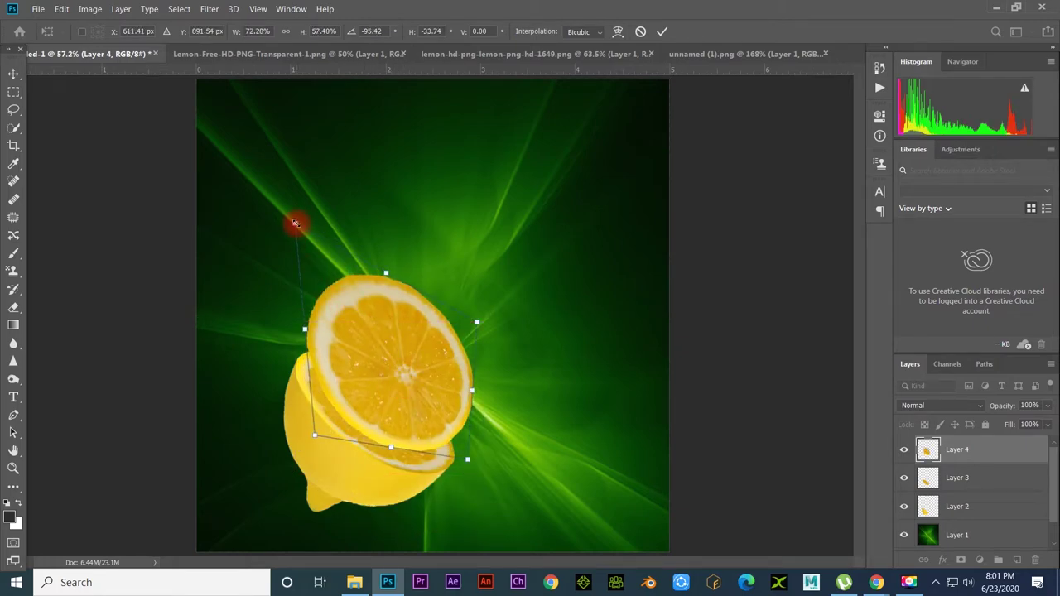
left_click_drag(296, 224, 325, 265)
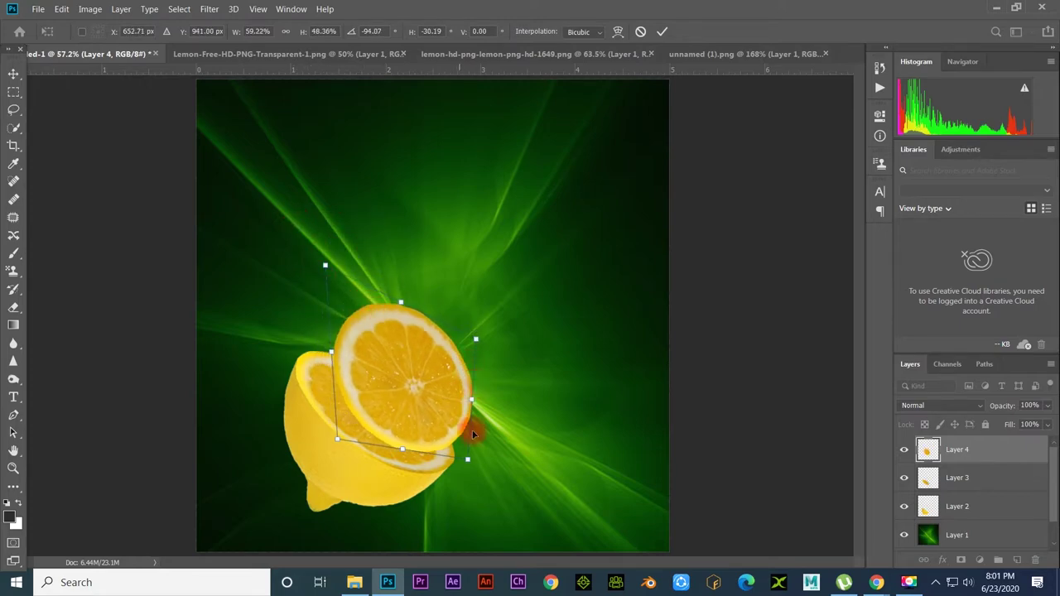
left_click_drag(475, 401, 490, 367)
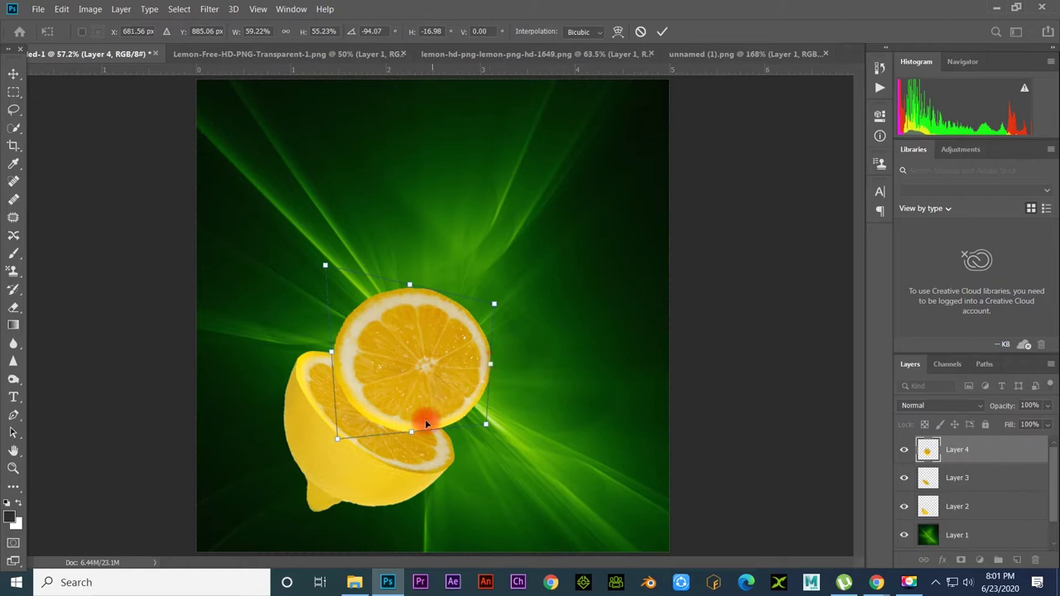
mouse_move(410, 435)
left_mouse_down()
mouse_move(419, 472)
mouse_move(419, 462)
left_mouse_up()
left_click_drag(422, 372, 414, 367)
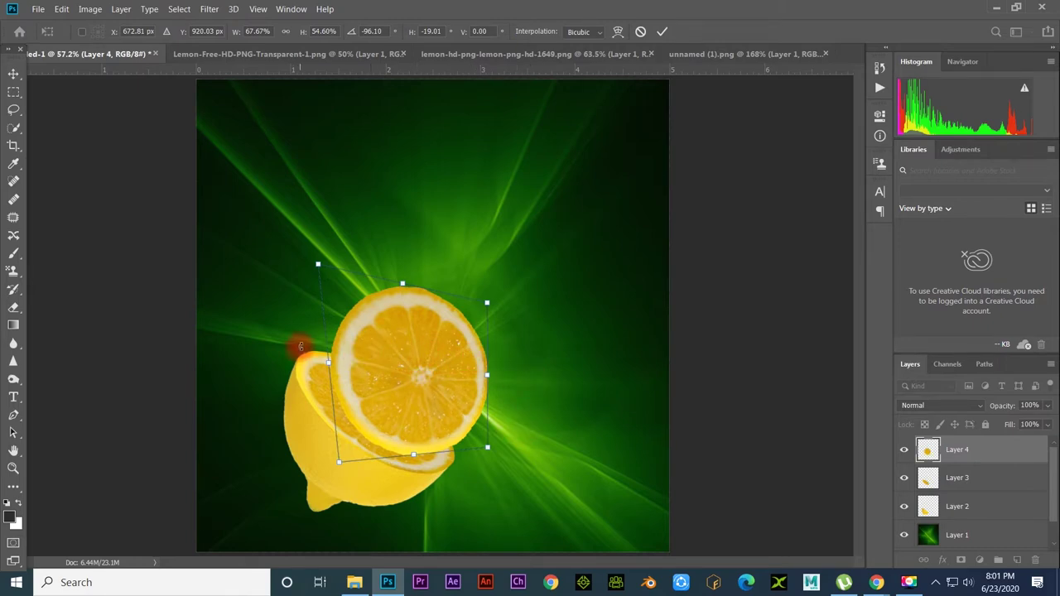
left_click_drag(332, 361, 320, 361)
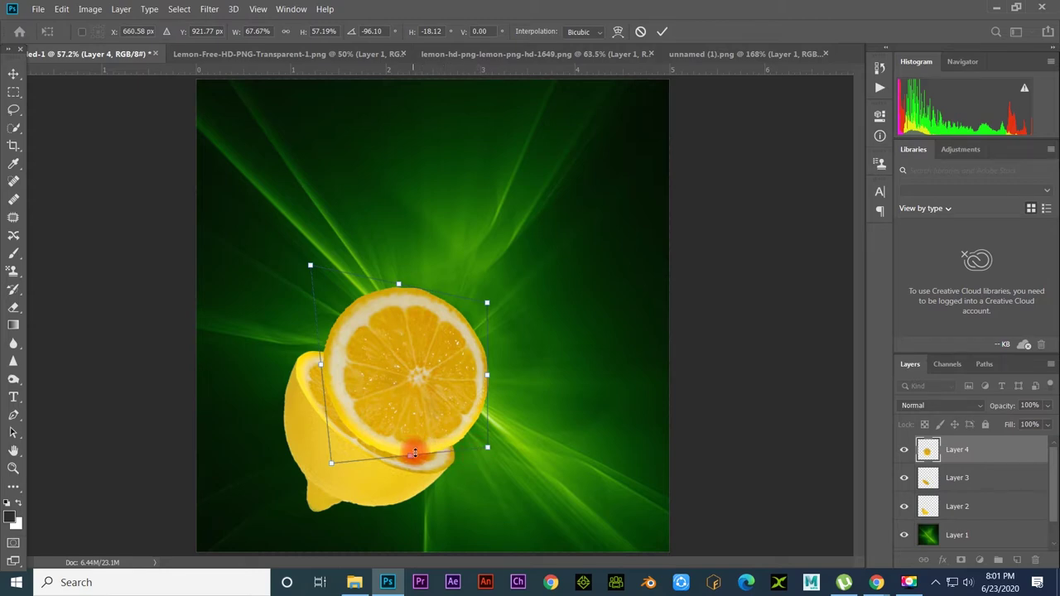
key("Return")
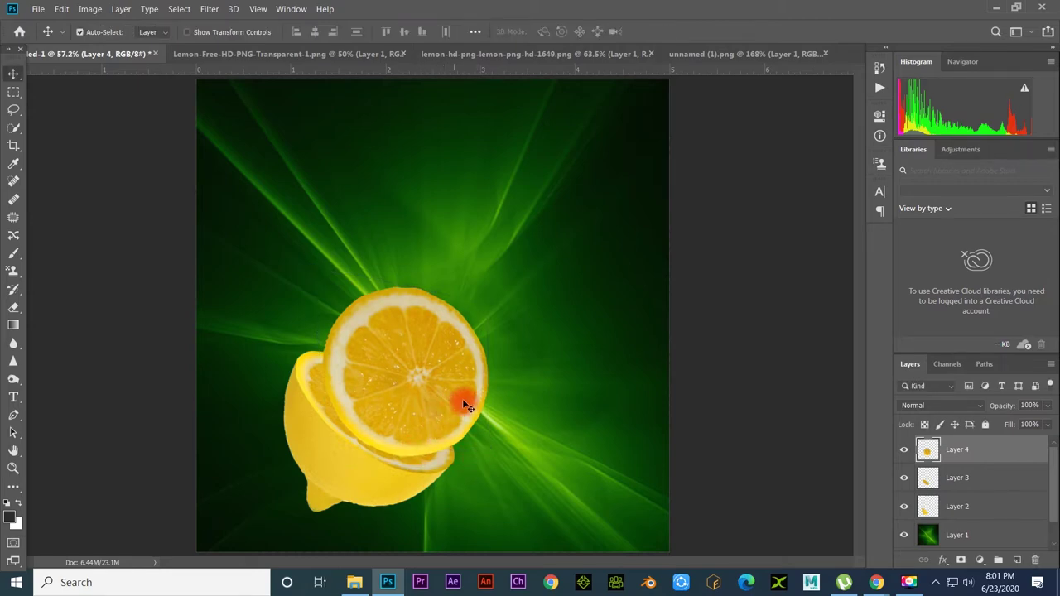
Step: Skew the slice about 27° with its top leaning left, shift it slightly down-right, and commit
key("ctrl+t")
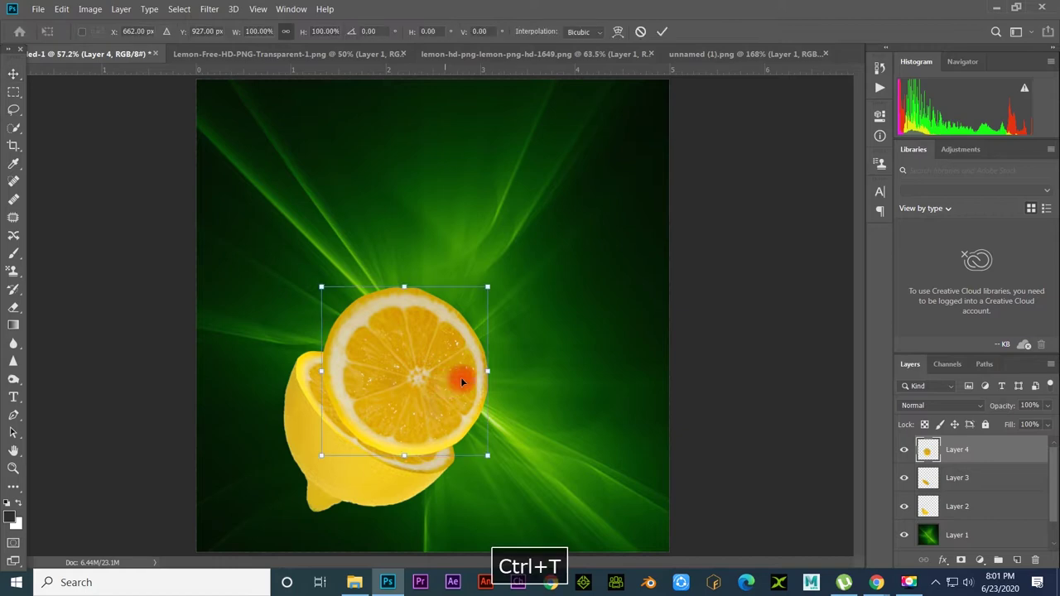
mouse_move(486, 288)
left_mouse_down()
mouse_move(427, 296)
mouse_move(465, 296)
left_mouse_up()
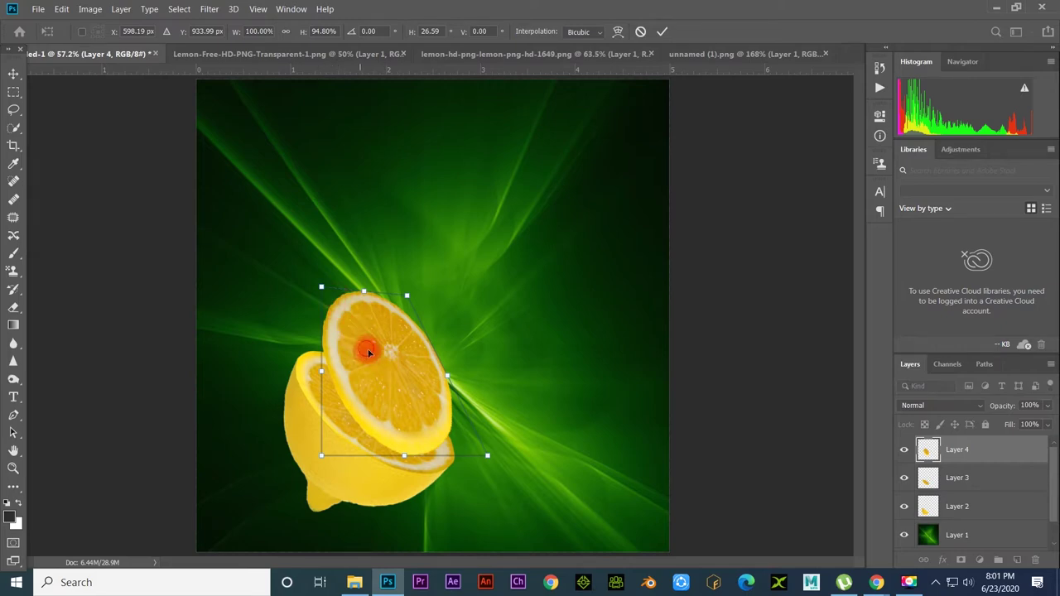
left_click_drag(366, 347, 377, 357)
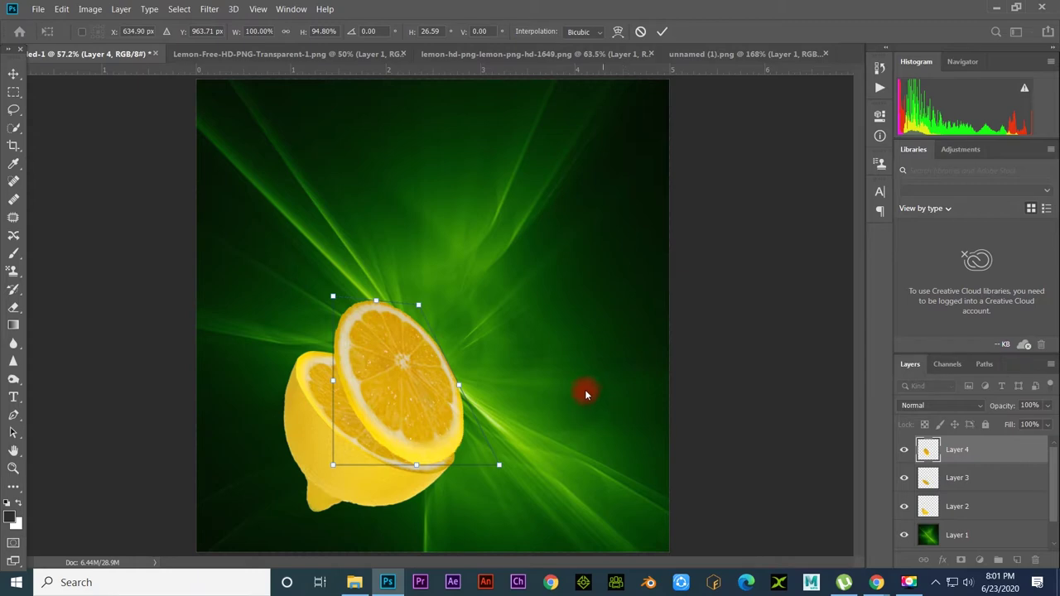
key("Return")
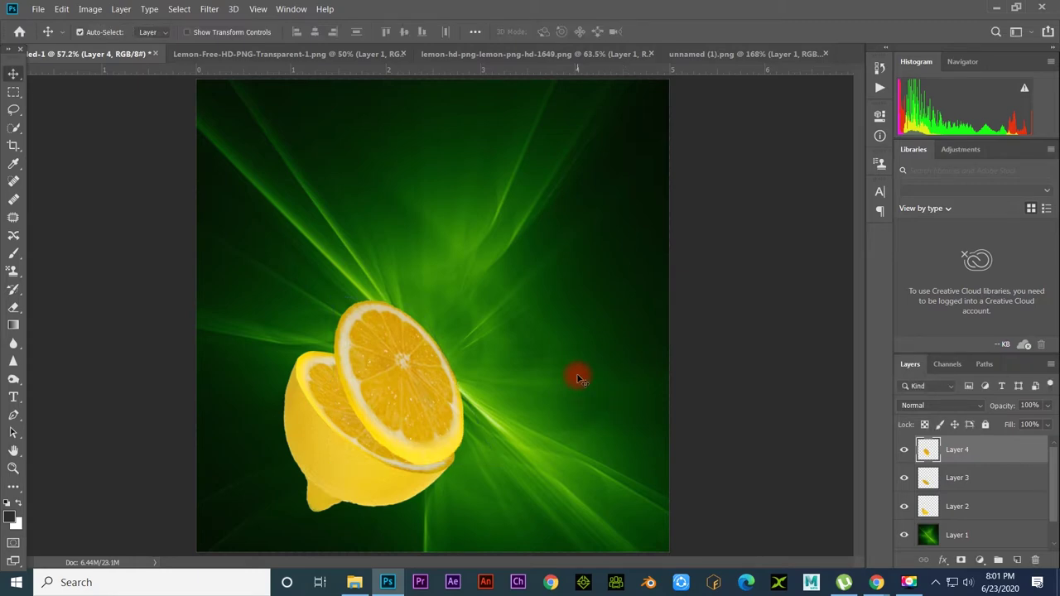
Step: Fit the canvas in the window and enable Auto-Select for picking layers on the canvas
scroll(372, 398, "up", 3, "alt")
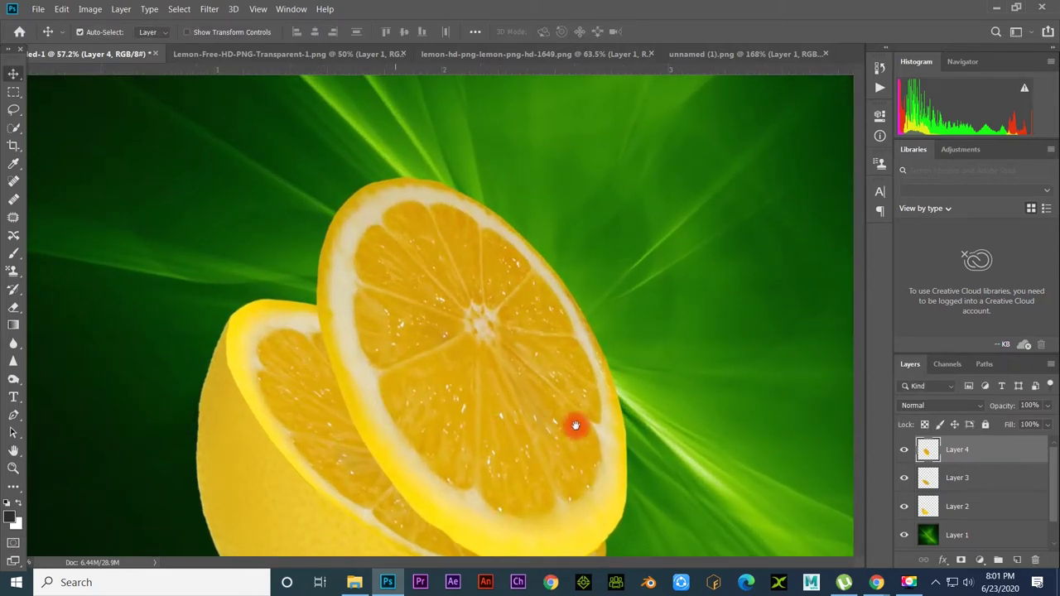
scroll(541, 418, "down", 3)
scroll(470, 371, "up", 1)
key("space")
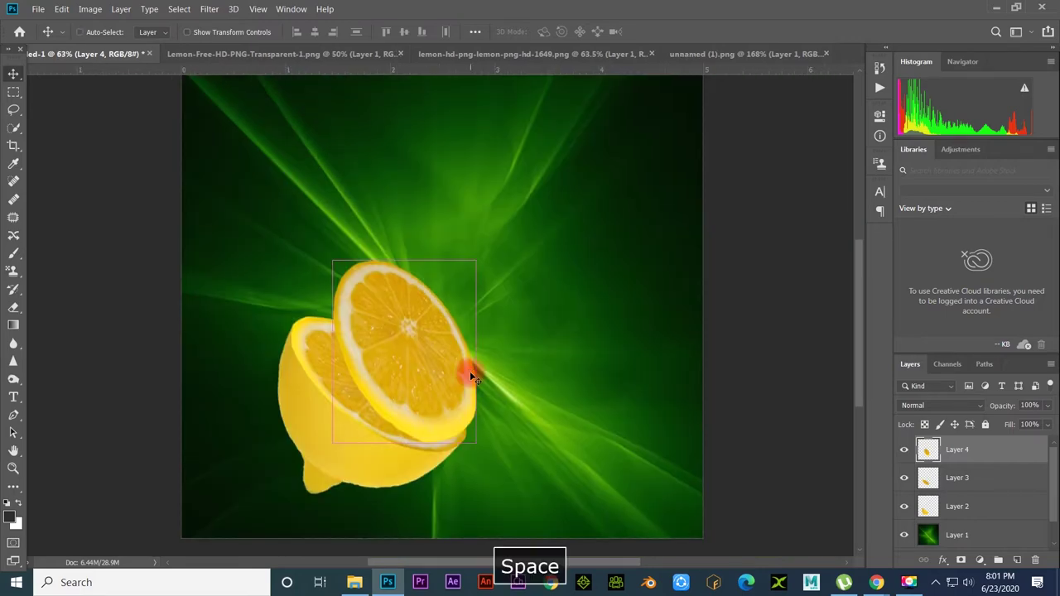
key("ctrl+0")
left_click(421, 387, "ctrl")
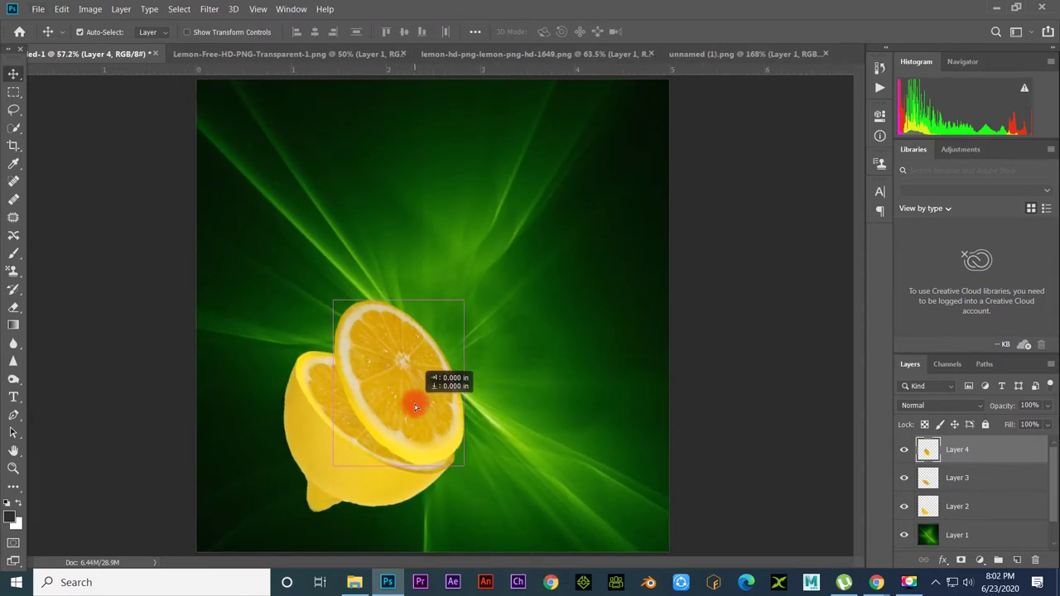
left_click_drag(421, 406, 423, 405)
Step: Nudge the lemon slice a few pixels into place, then Alt-drag a copy up and right
key("Down")
key("Down")
key("Down")
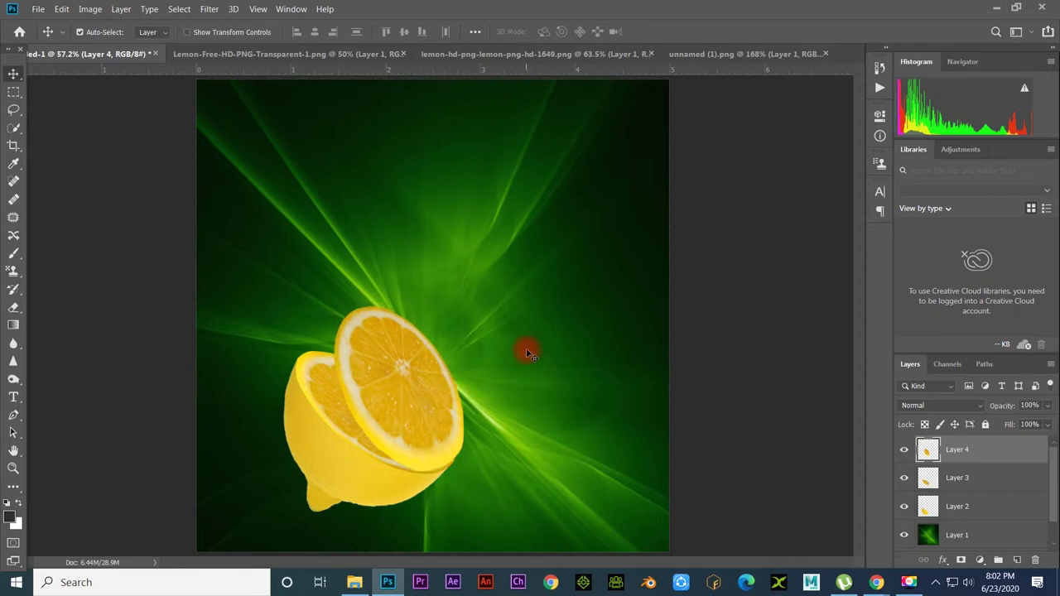
key("Down")
key("Down")
key("Down")
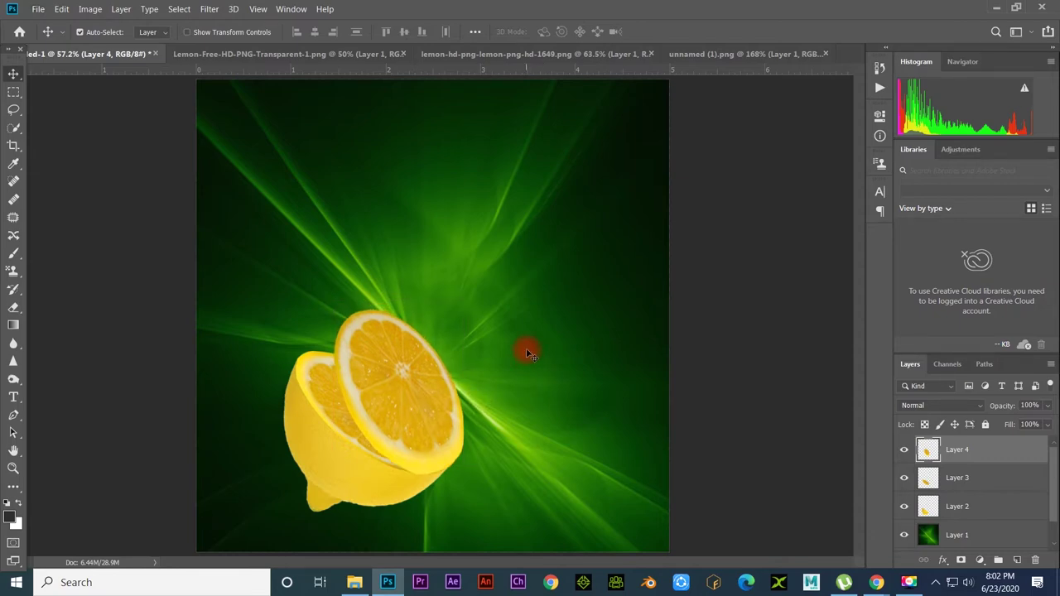
key("Left")
key("Left")
key("Left")
key("Right")
key("Right")
key("Right")
key("Left")
key("Left")
key("Left")
key("Right")
key("Right")
key("Right")
key("Left")
key("Left")
key("Left")
key("Left")
key("Left")
key("Left")
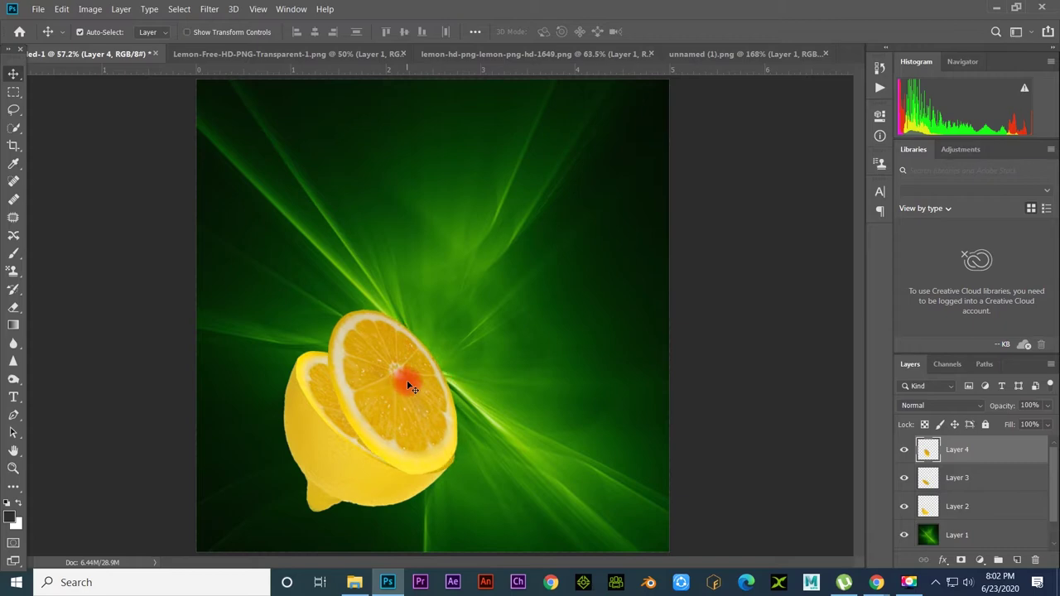
key("Up")
key("Up")
key("Up")
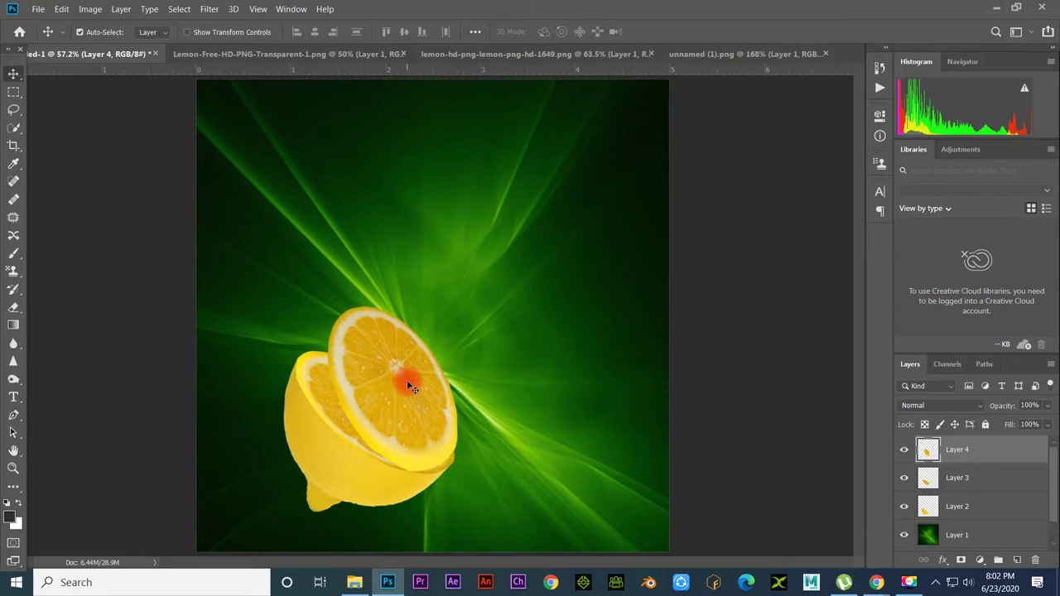
key("Right")
key("Right")
key("Right")
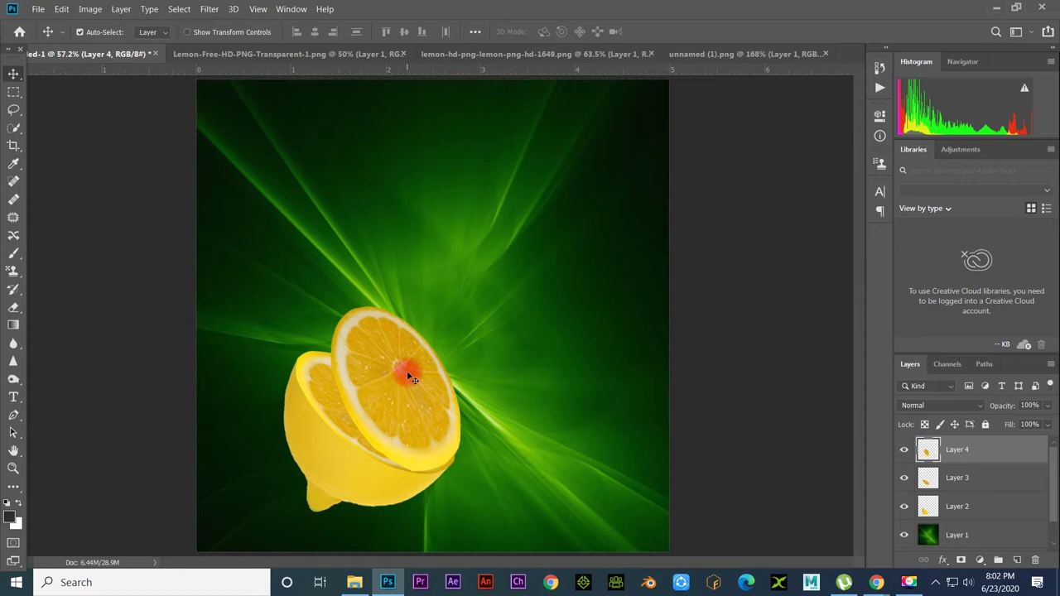
key("Down")
left_click_drag(394, 390, 481, 363)
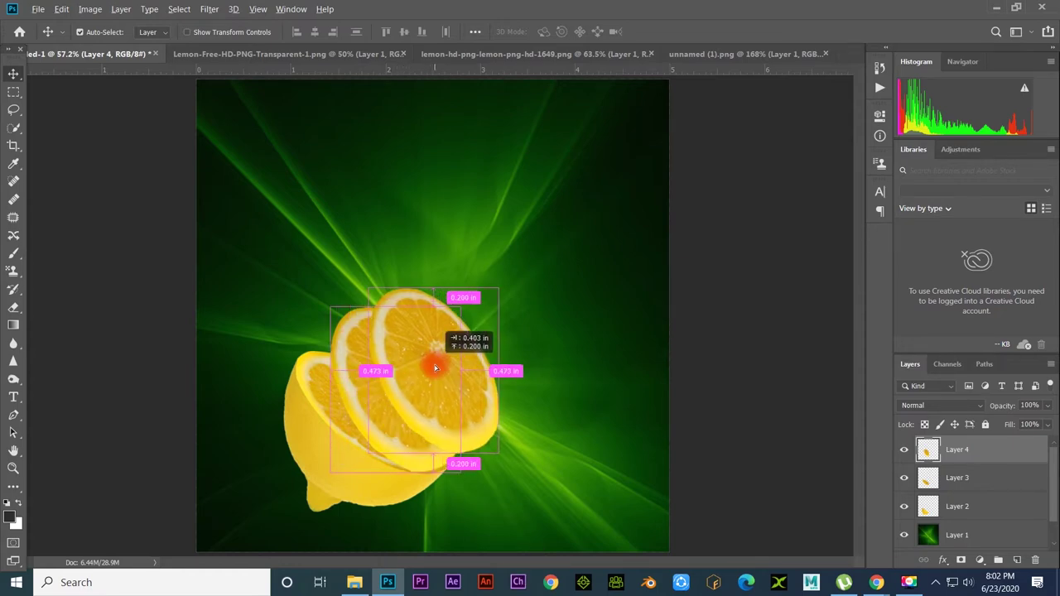
Step: Skew, tilt and move the copied slice up and left over the first slice
key("ctrl+t")
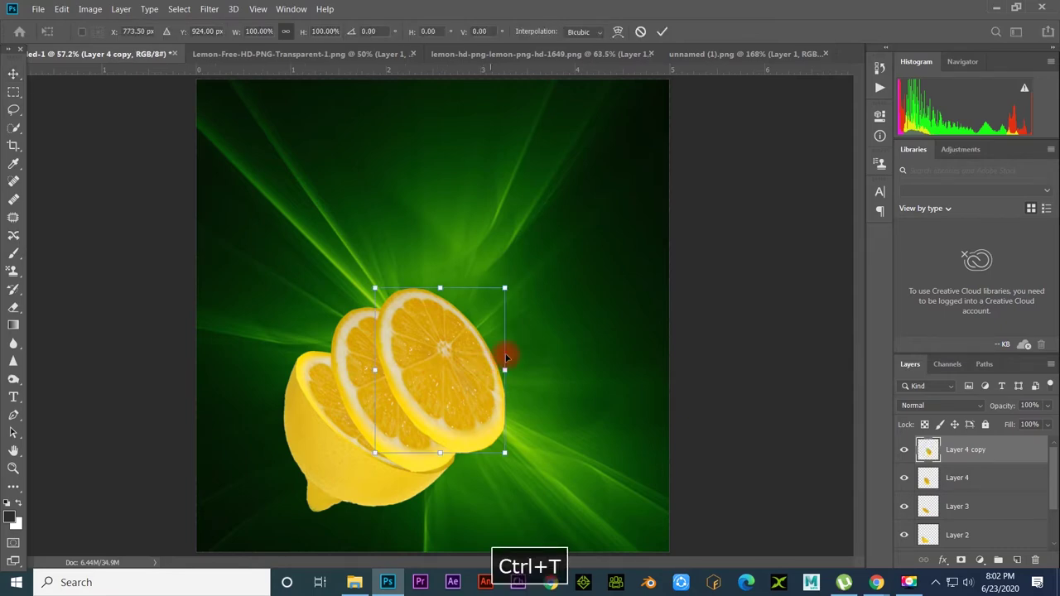
left_click_drag(440, 289, 453, 315)
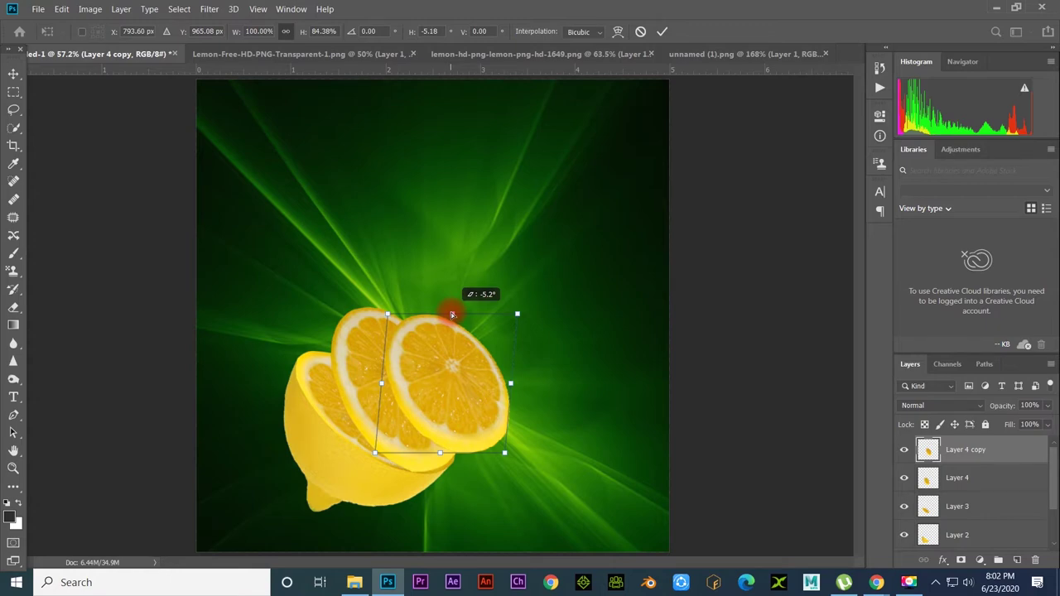
mouse_move(473, 395)
left_mouse_down()
mouse_move(432, 366)
mouse_move(443, 382)
left_mouse_up()
left_click_drag(480, 437, 495, 375)
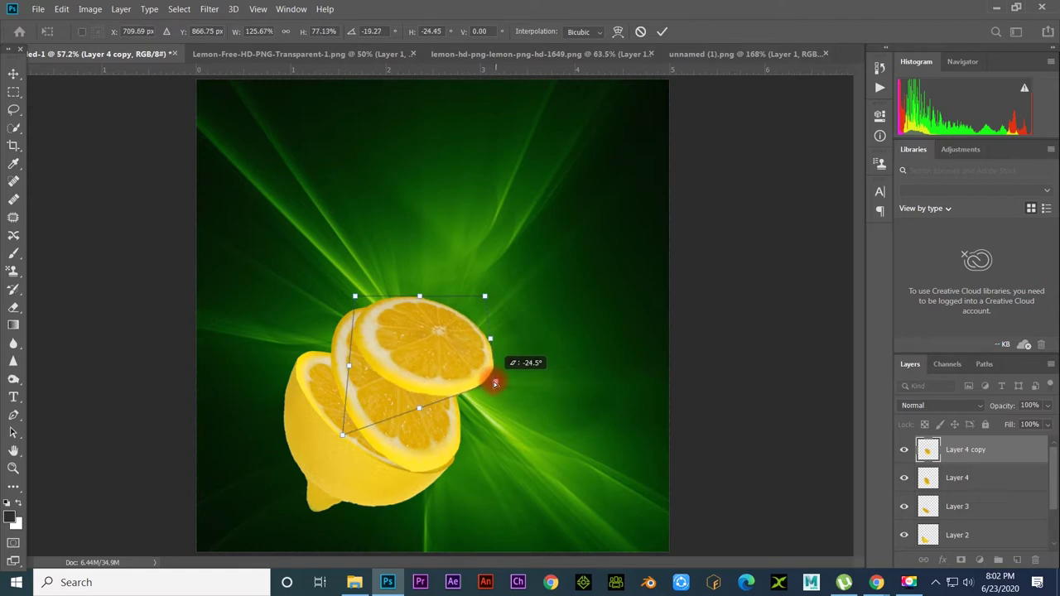
left_click_drag(496, 378, 482, 391)
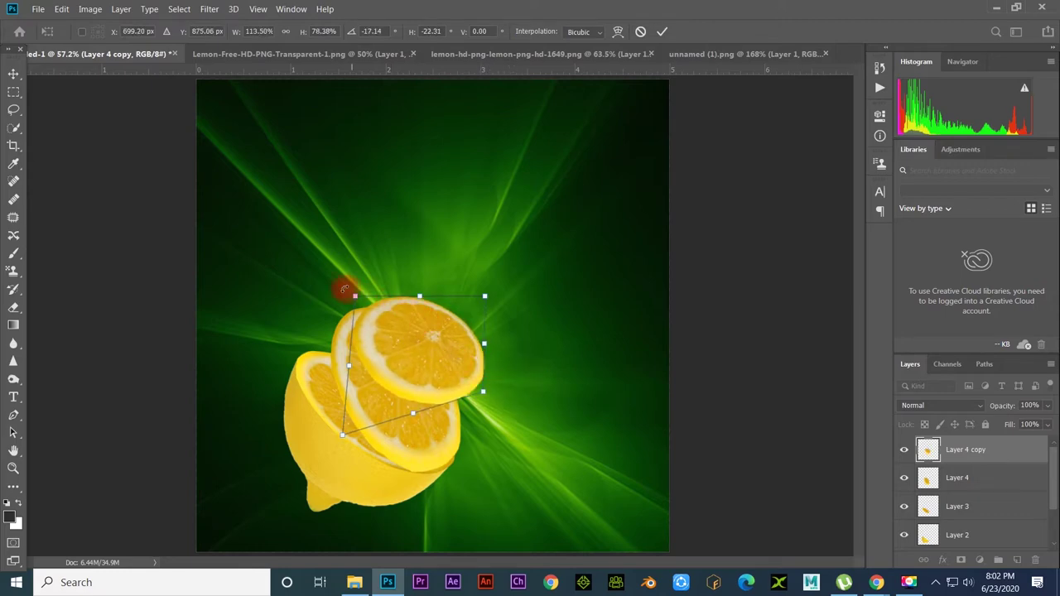
left_click_drag(344, 289, 323, 309)
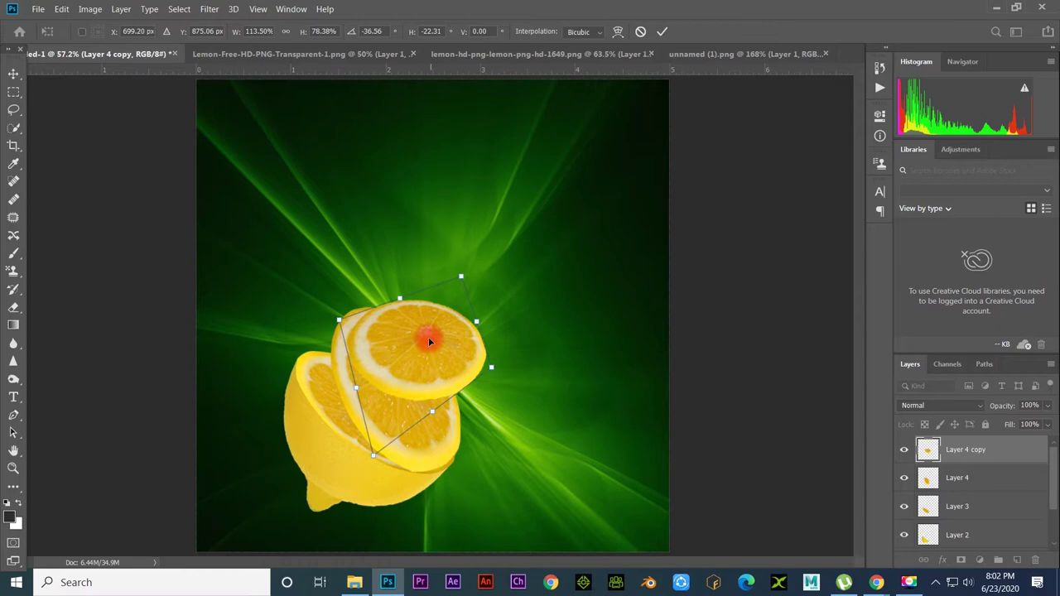
key("ctrl+z")
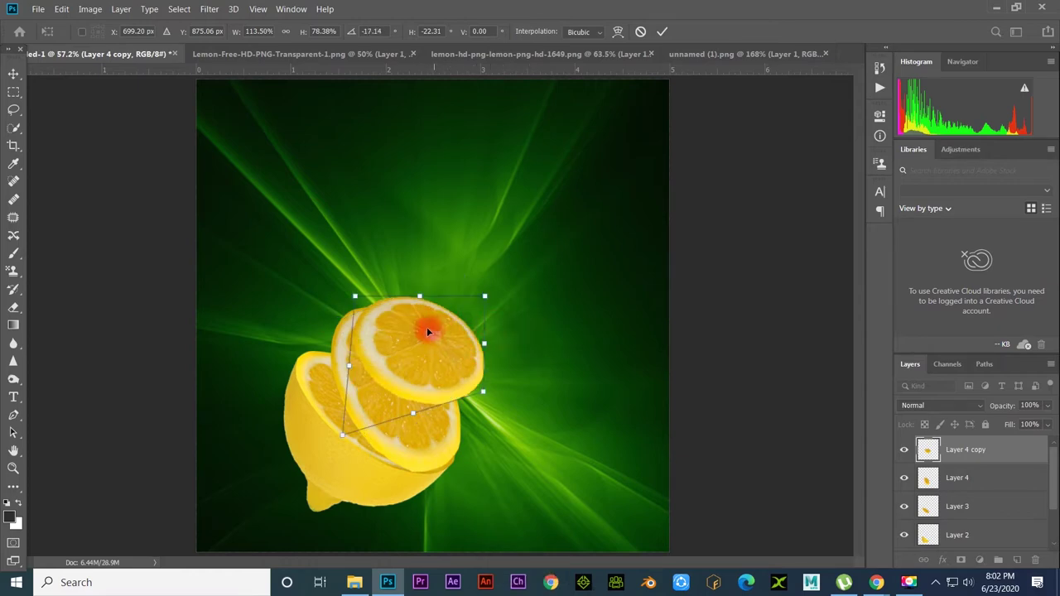
left_click_drag(346, 366, 329, 379)
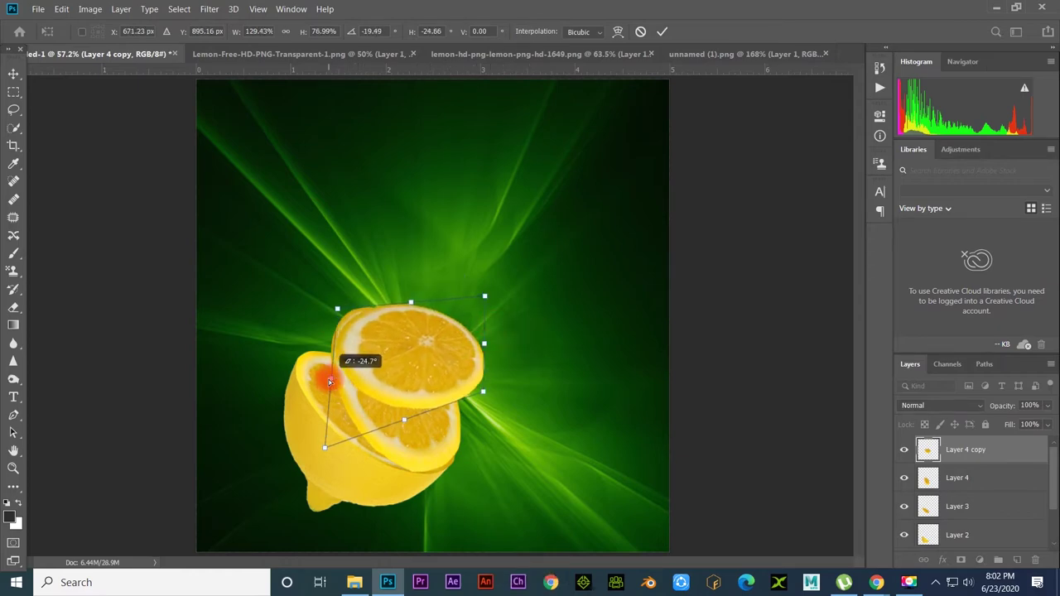
mouse_move(485, 396)
left_mouse_down()
mouse_move(473, 426)
mouse_move(467, 414)
left_mouse_up()
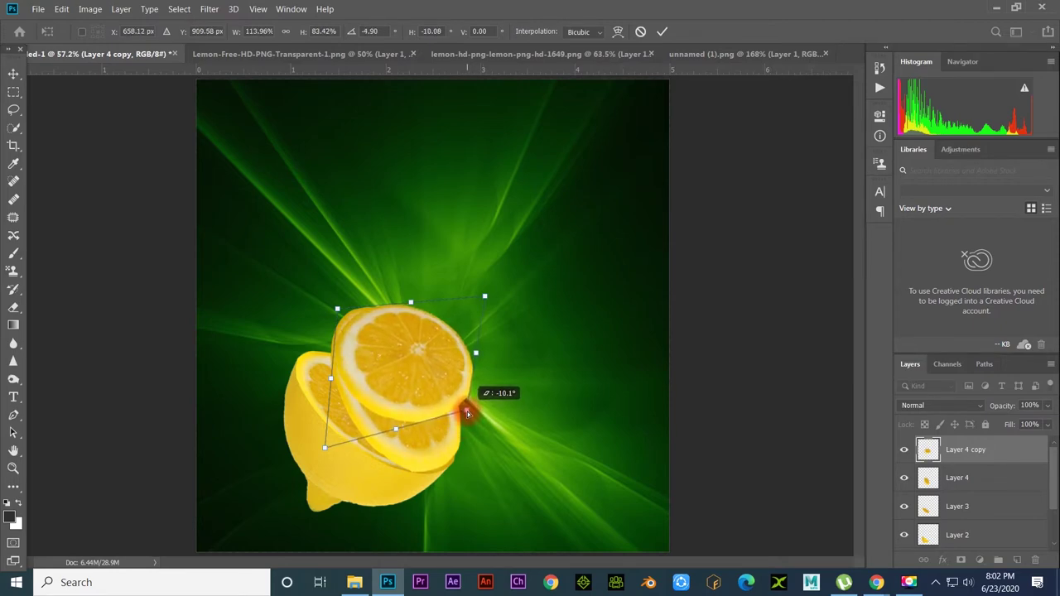
left_click_drag(431, 375, 423, 368)
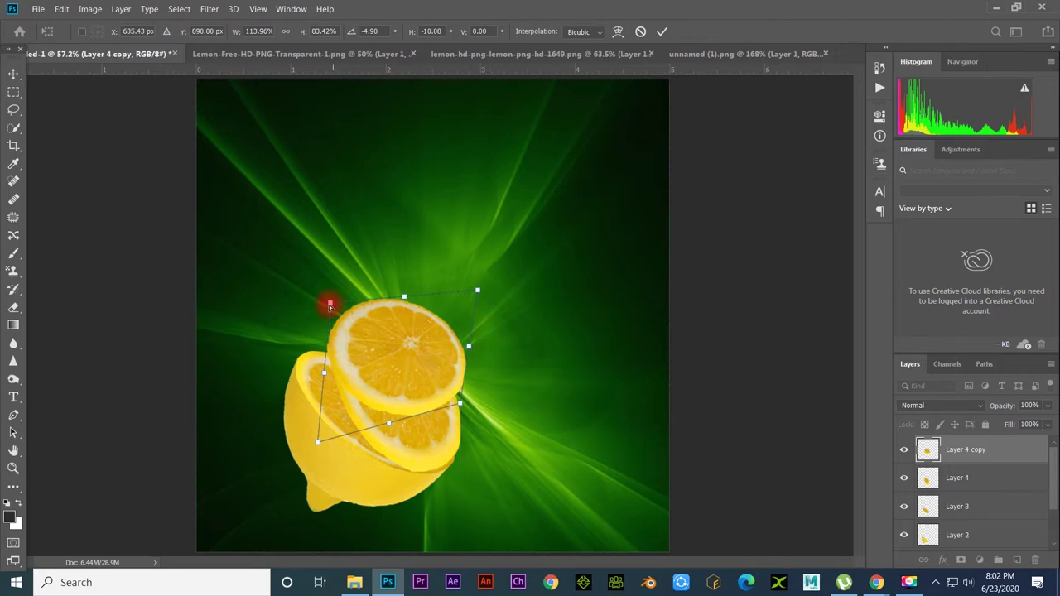
Step: Fine-tune the copy's skew and rotation to nearly level above the first slice, then commit
left_click_drag(330, 306, 341, 313)
left_click(410, 305)
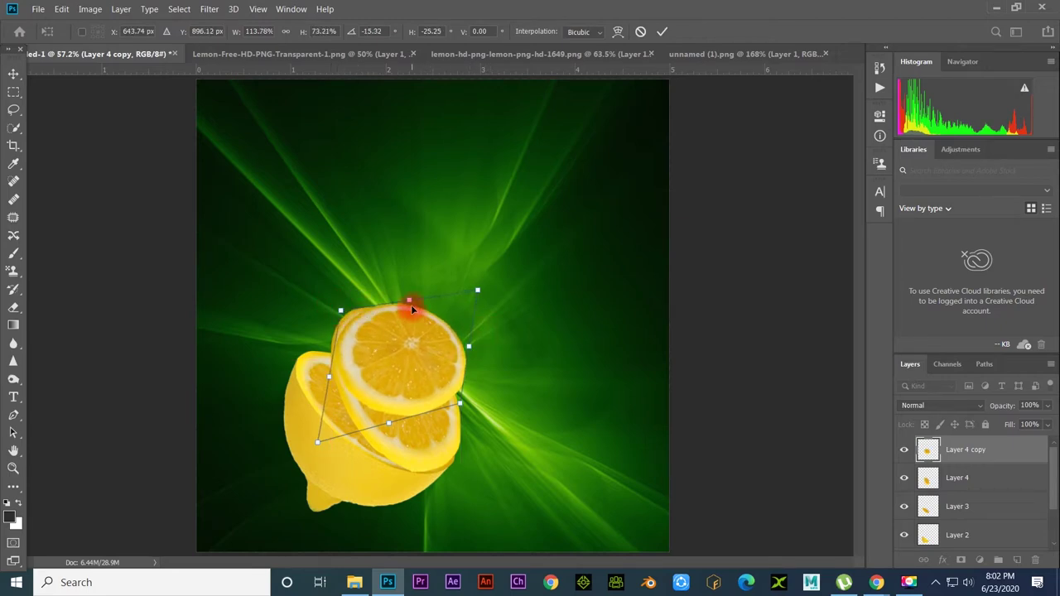
left_click_drag(410, 303, 406, 305)
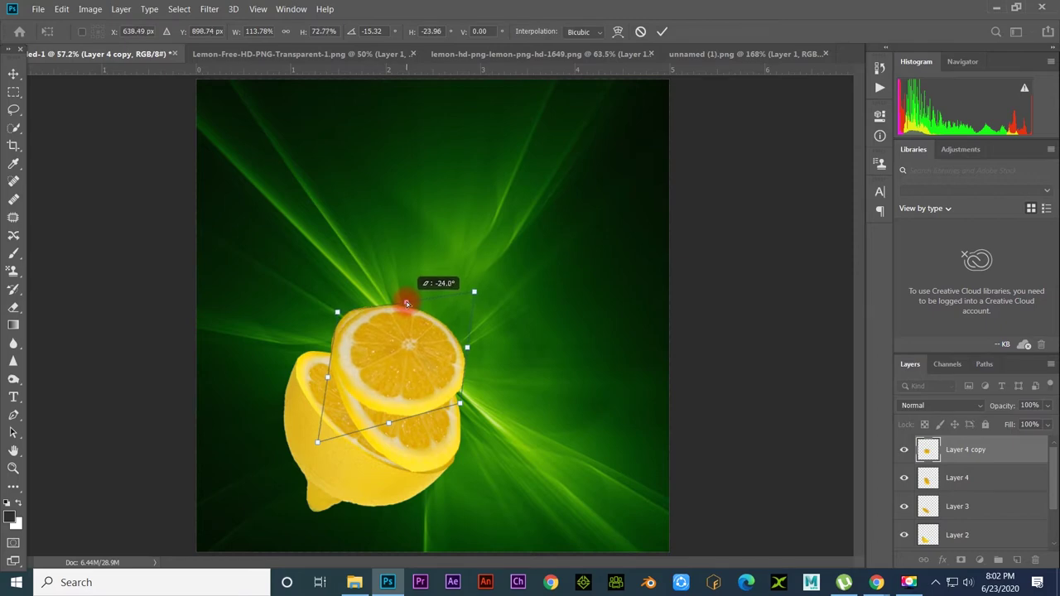
left_click_drag(319, 441, 323, 438)
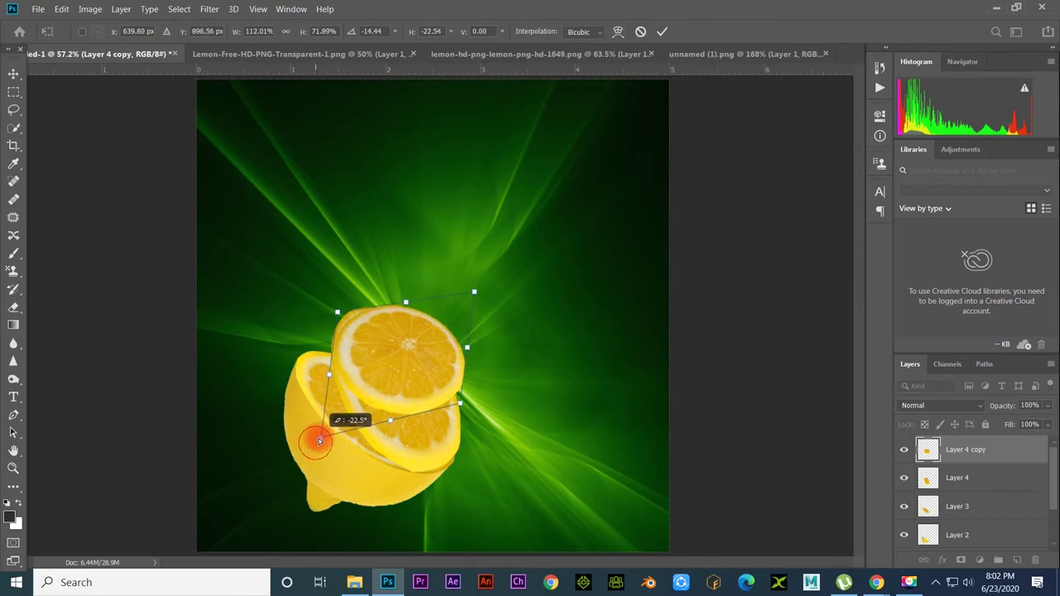
left_click_drag(473, 403, 453, 423)
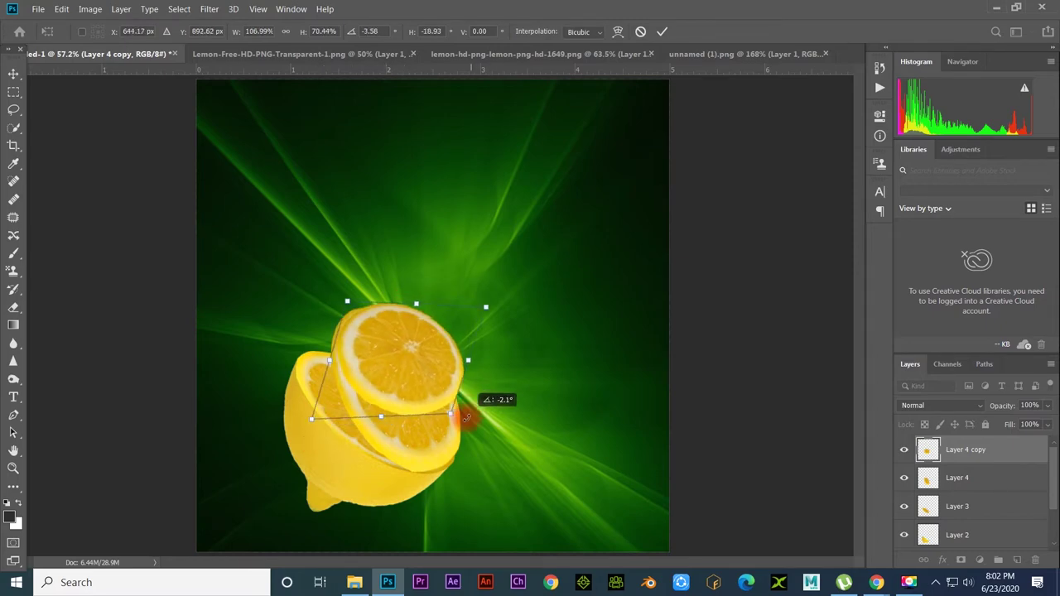
left_click_drag(414, 362, 410, 369)
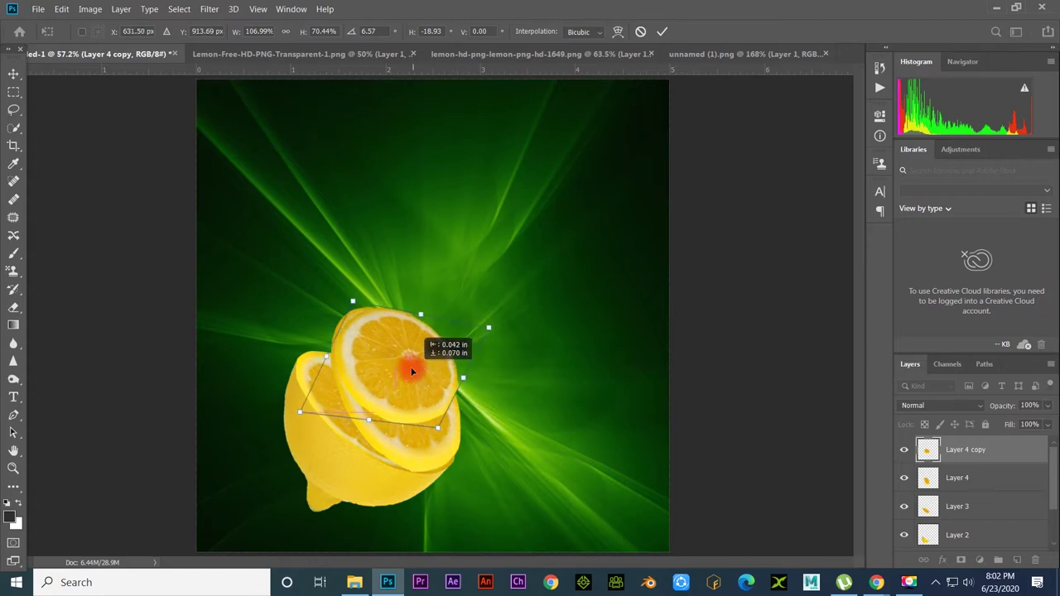
left_click_drag(501, 385, 489, 400)
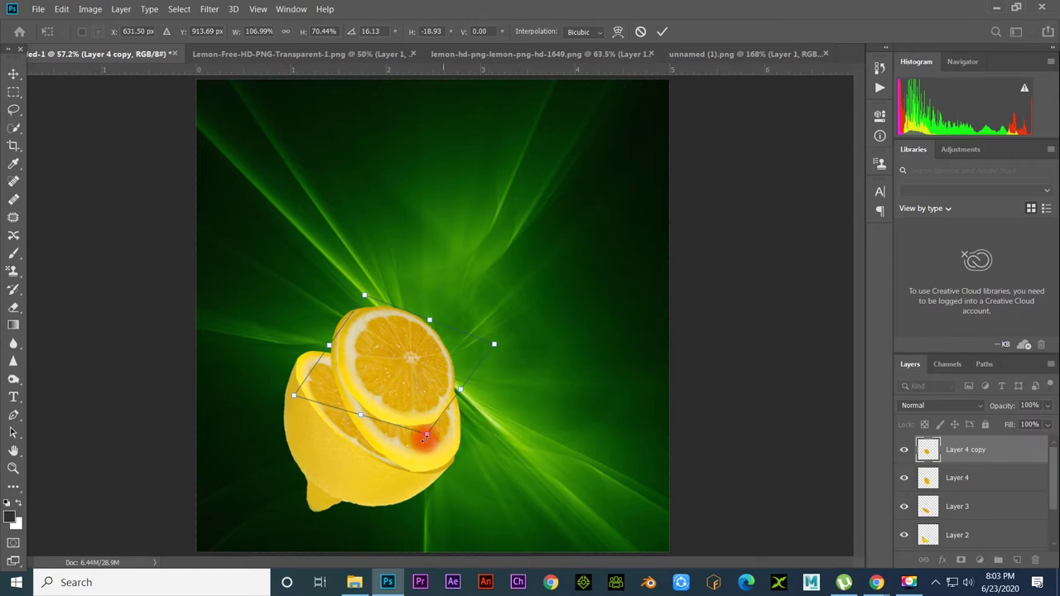
left_click_drag(428, 439, 428, 428)
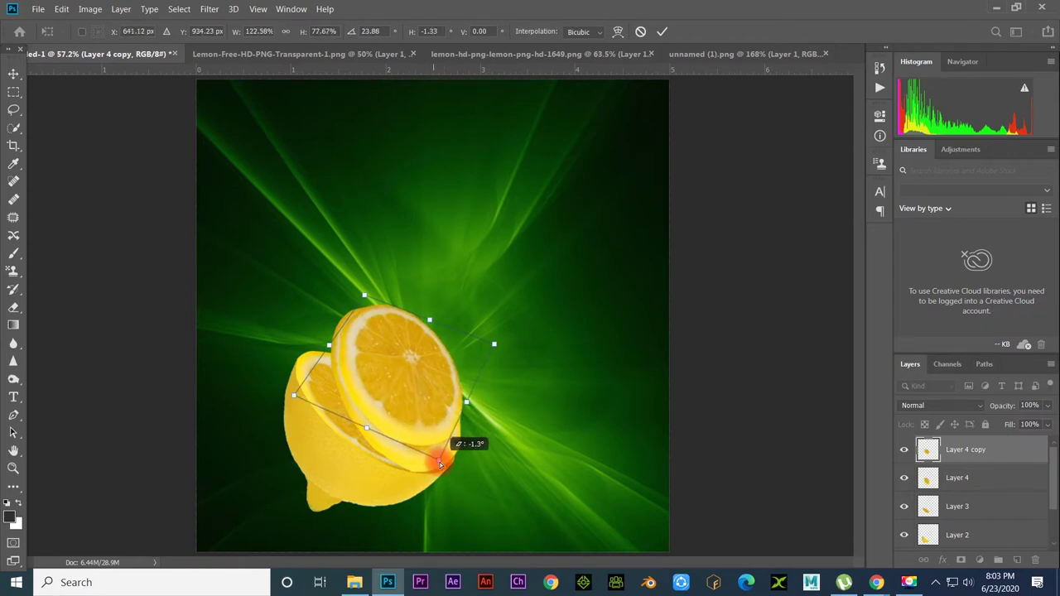
left_click_drag(427, 426, 432, 435)
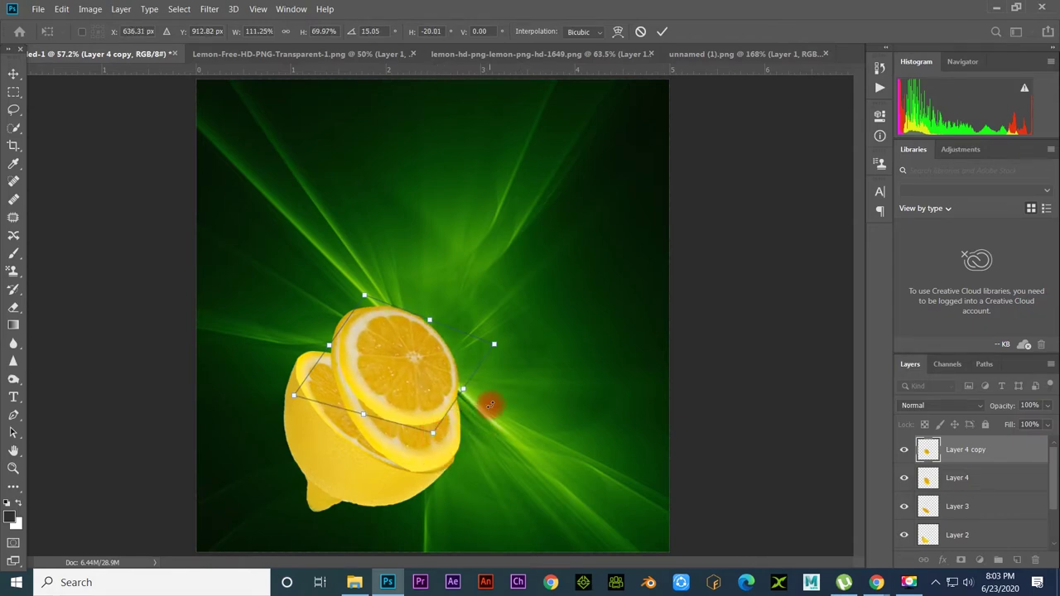
left_click_drag(490, 402, 489, 365)
left_click_drag(435, 390, 438, 373)
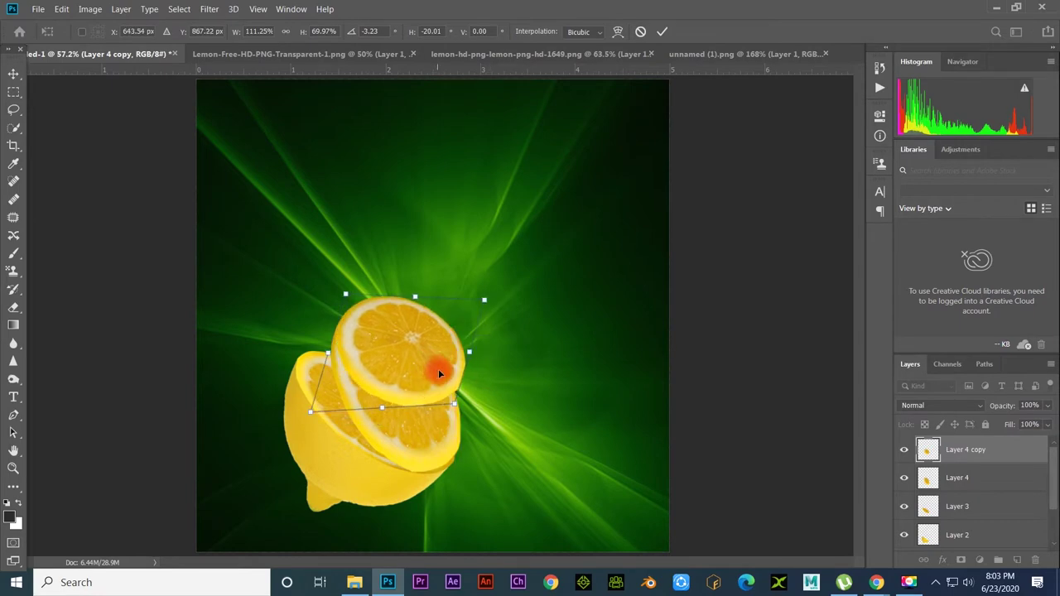
key("Return")
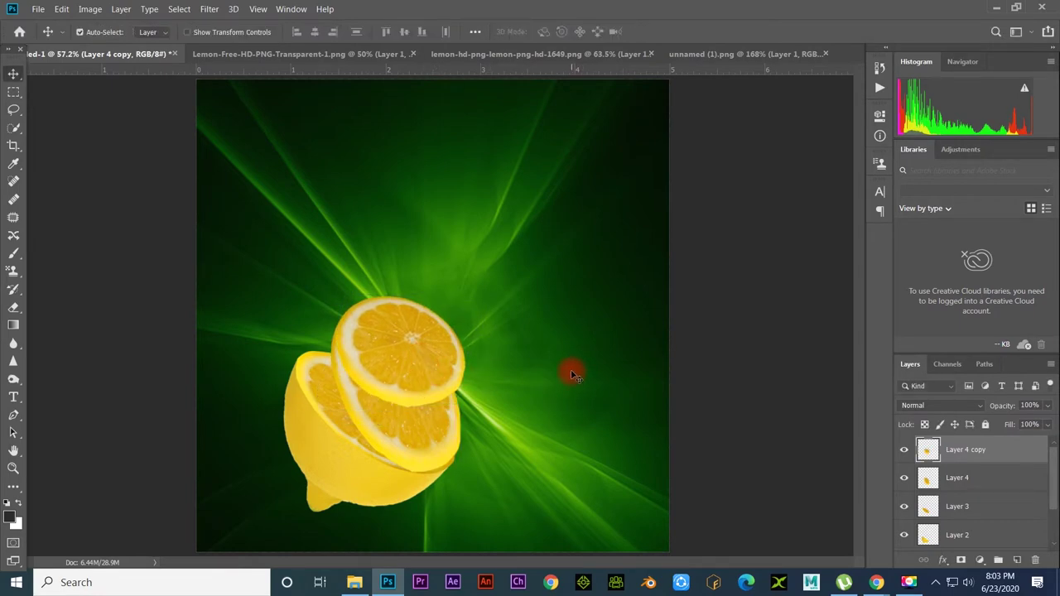
Step: Place a third slice copy higher up and begin rotating and positioning it
left_click_drag(508, 451, 555, 464)
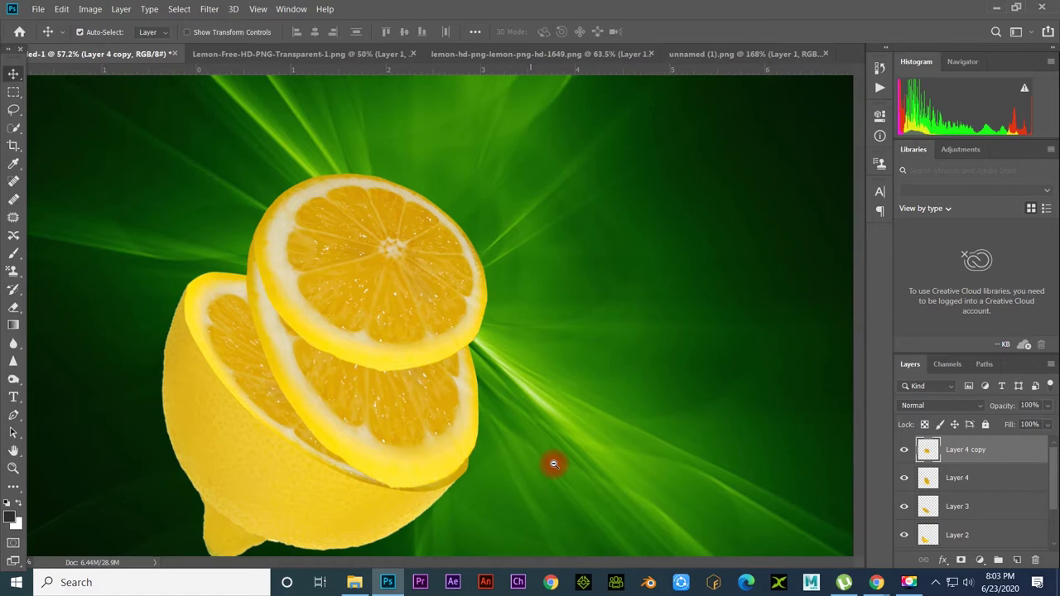
key("ctrl+0")
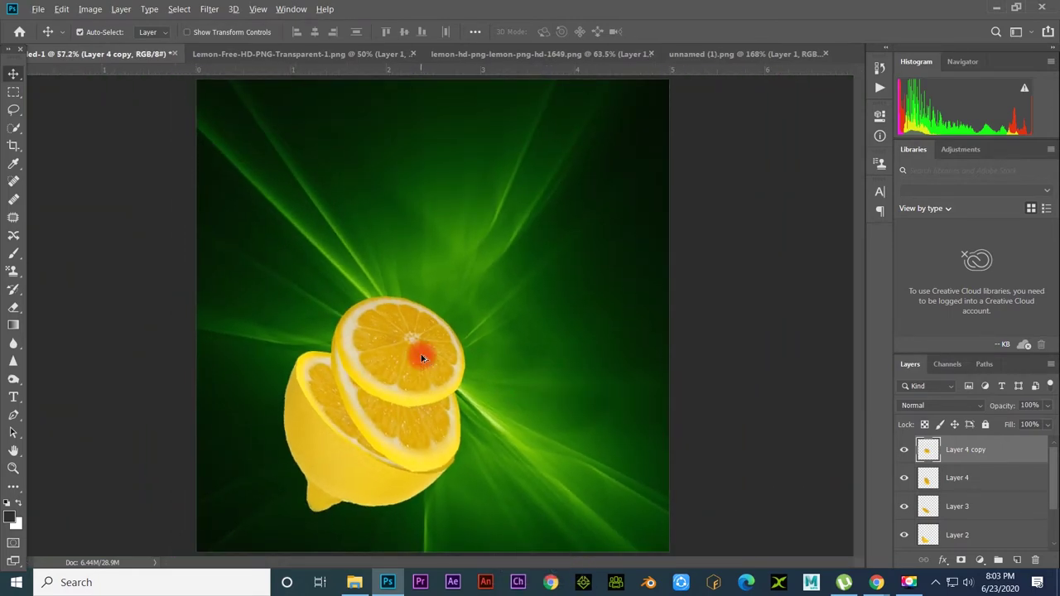
left_click_drag(414, 353, 482, 308)
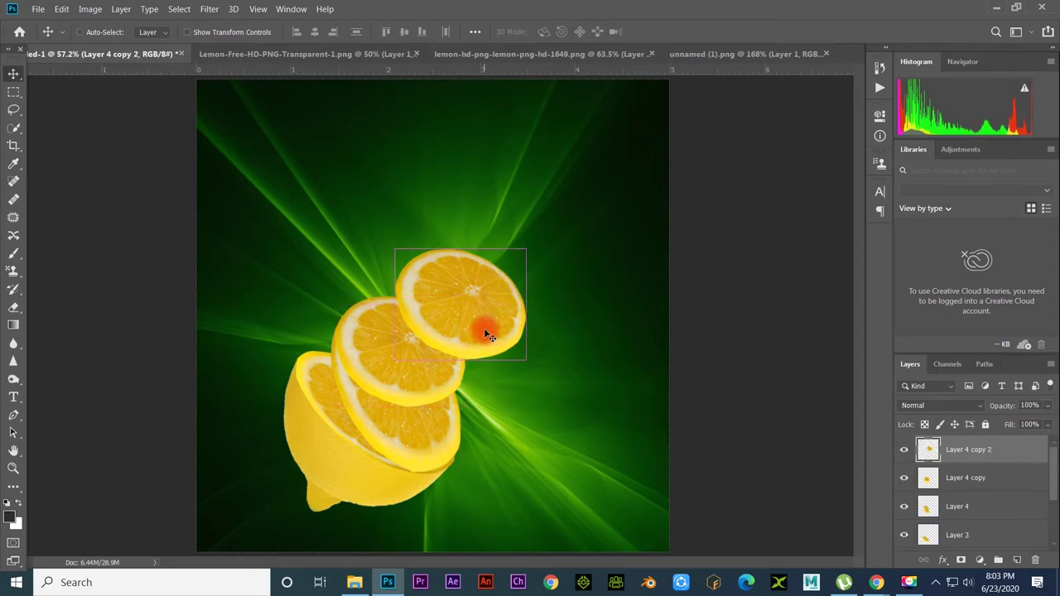
key("ctrl+t")
left_click_drag(564, 326, 547, 356)
mouse_move(485, 327)
left_mouse_down()
mouse_move(421, 315)
mouse_move(393, 331)
mouse_move(450, 372)
mouse_move(374, 317)
mouse_move(390, 322)
mouse_move(388, 308)
left_mouse_up()
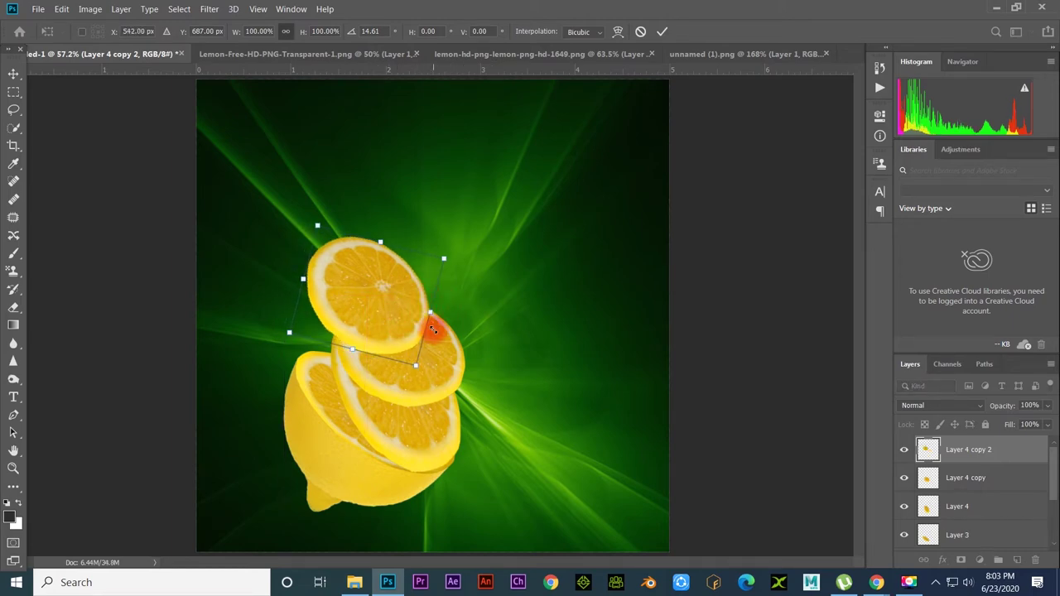
mouse_move(406, 329)
left_mouse_down()
mouse_move(467, 271)
mouse_move(477, 374)
mouse_move(466, 370)
left_mouse_up()
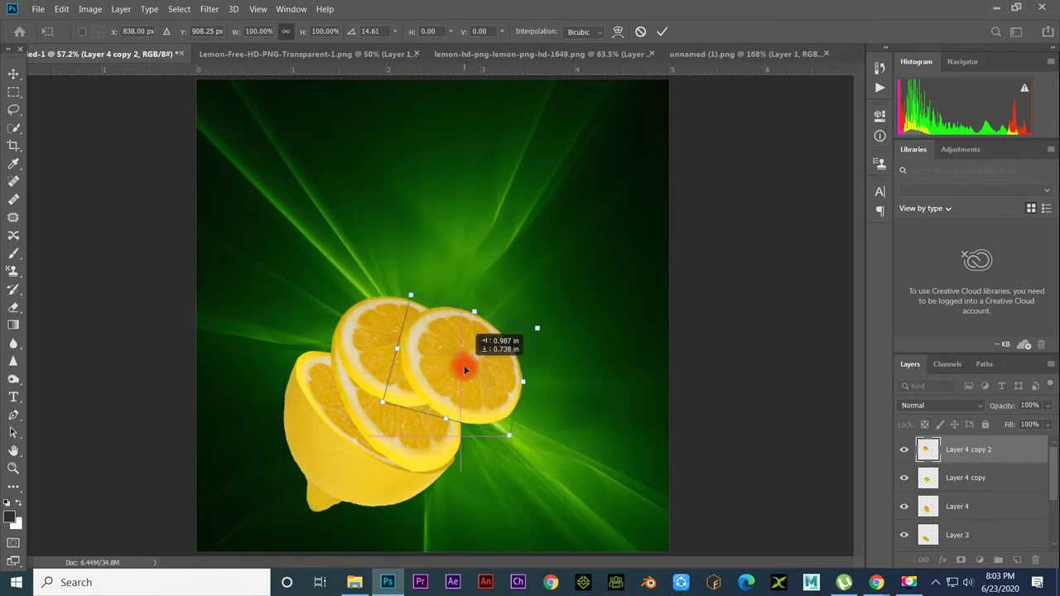
Step: Rotate the new slice steeply, enlarging and skewing it to fan up-right atop the stack
left_click_drag(516, 443, 540, 322)
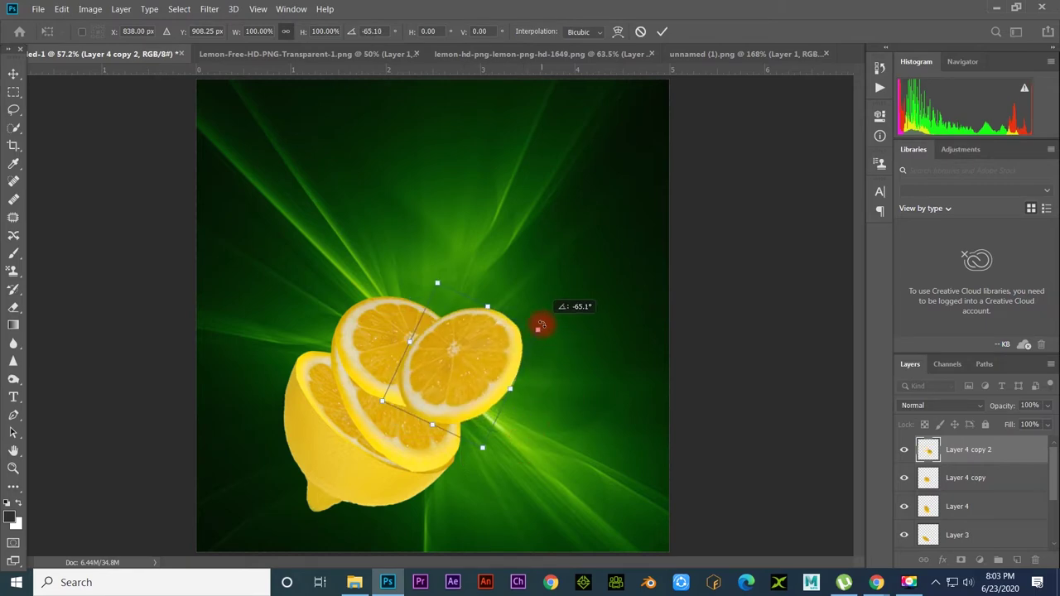
left_click_drag(453, 334, 474, 284)
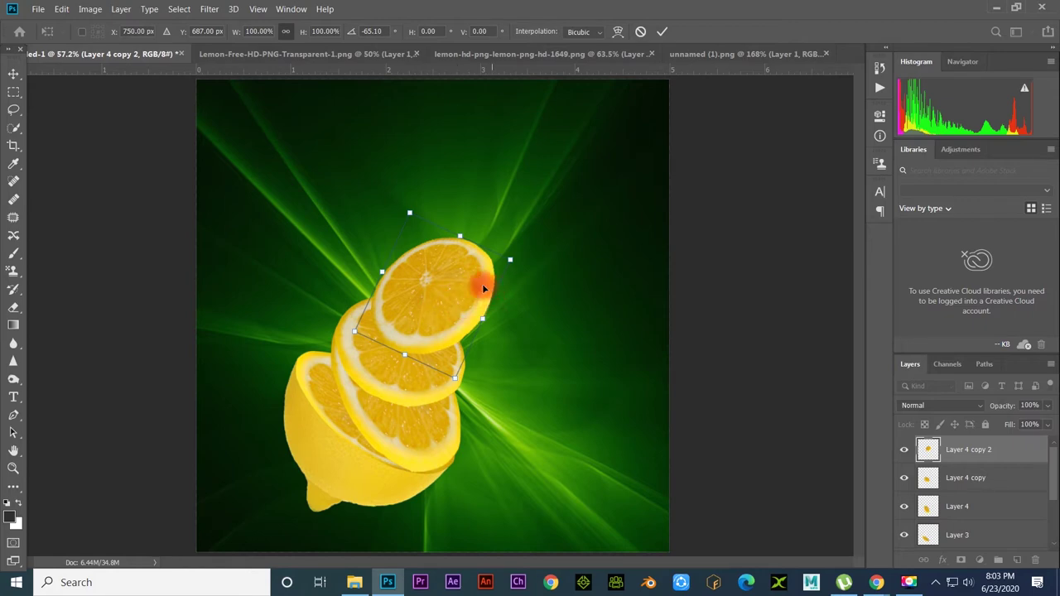
left_click_drag(377, 271, 370, 265)
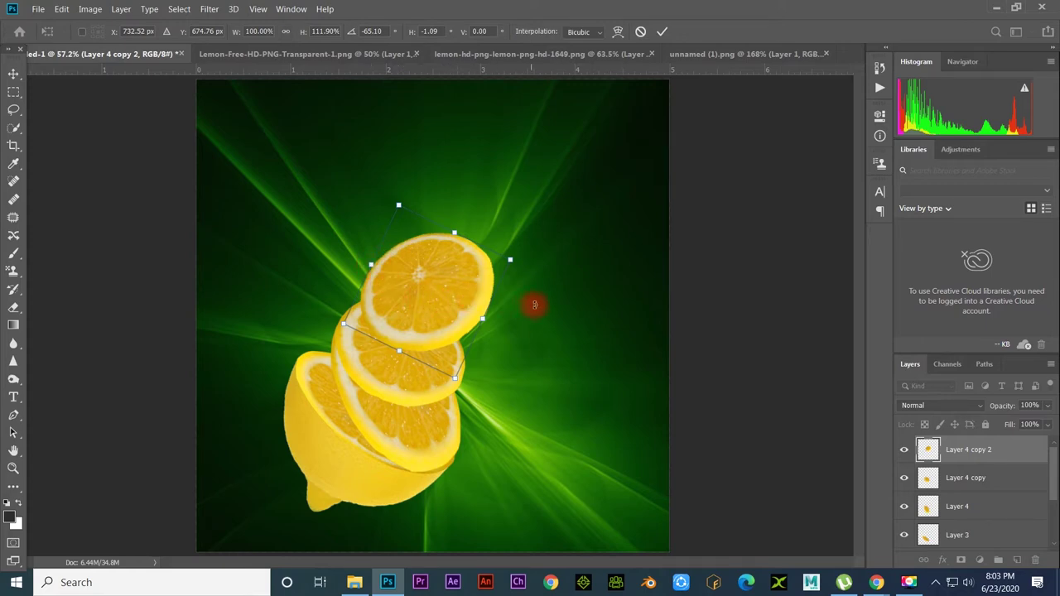
mouse_move(534, 305)
left_mouse_down()
mouse_move(511, 206)
mouse_move(516, 248)
left_mouse_up()
left_click_drag(433, 265, 391, 204)
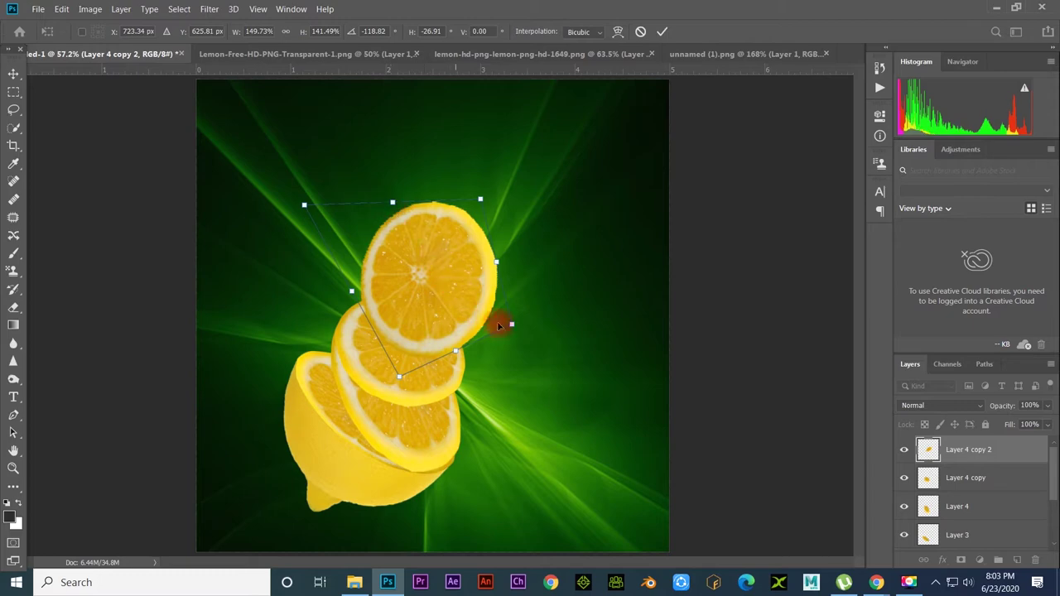
left_click_drag(461, 354, 475, 351)
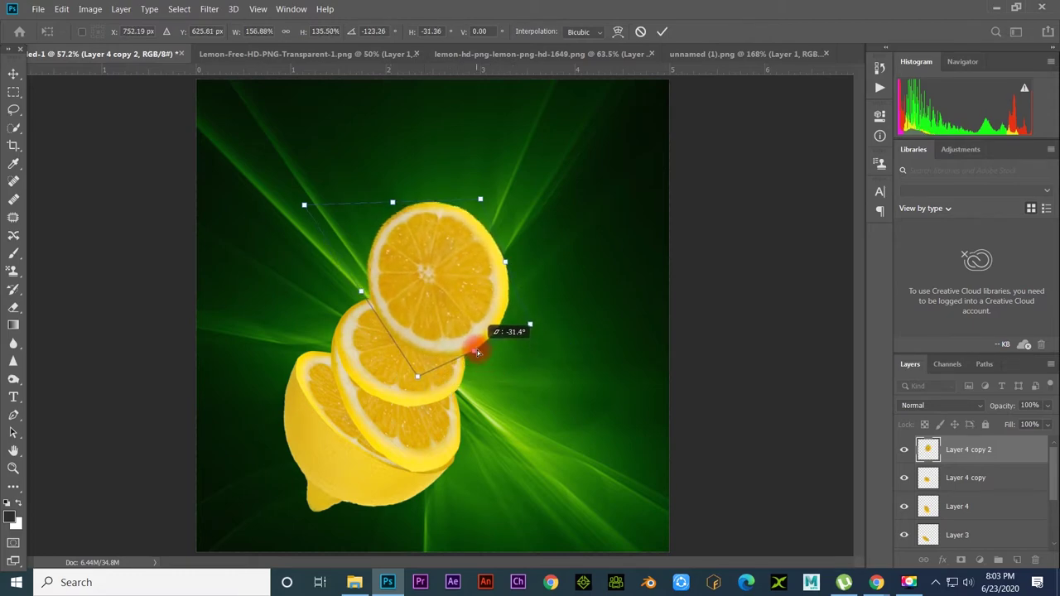
left_click_drag(304, 205, 302, 295)
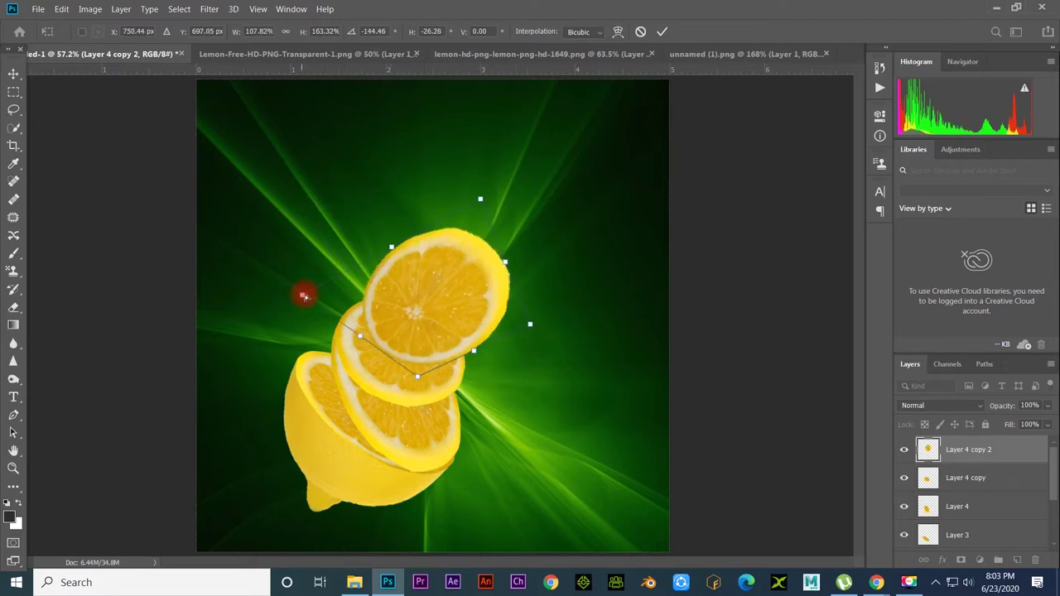
left_click_drag(507, 267, 373, 265)
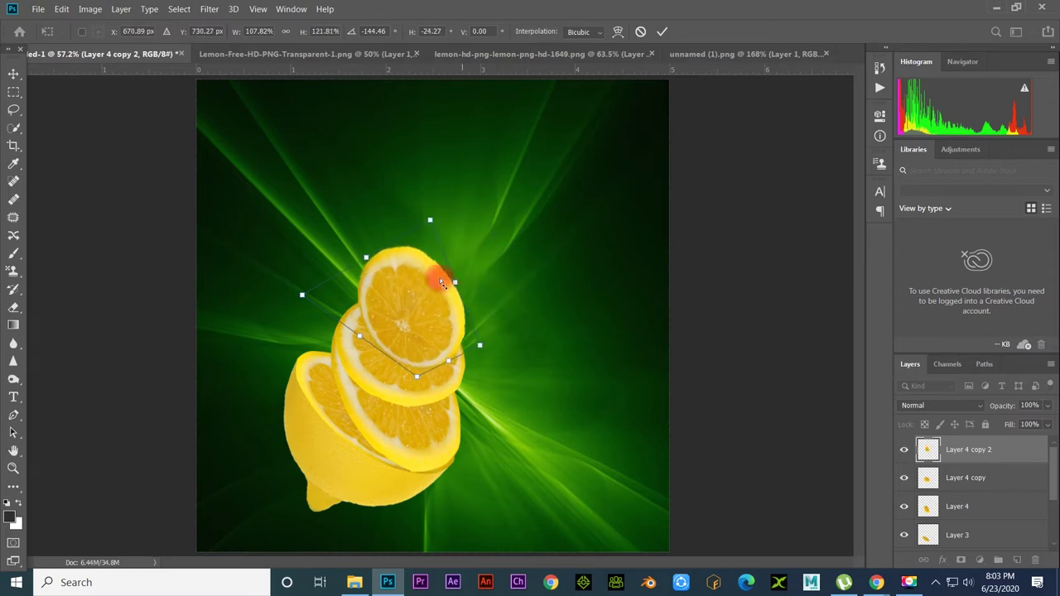
mouse_move(356, 334)
left_mouse_down()
mouse_move(406, 450)
mouse_move(409, 389)
mouse_move(515, 412)
mouse_move(485, 383)
left_mouse_up()
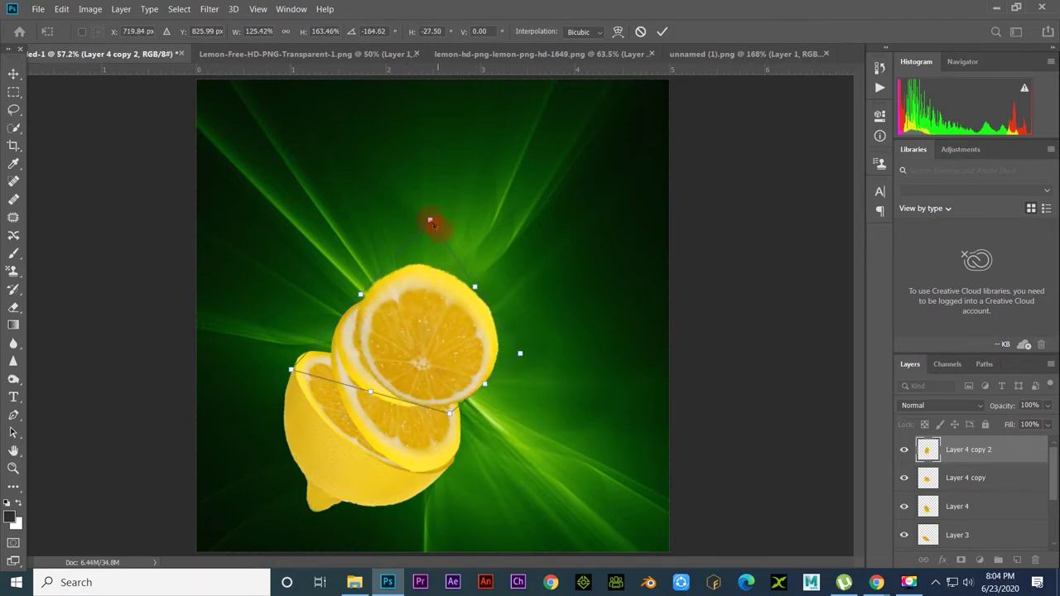
mouse_move(431, 222)
left_mouse_down()
mouse_move(481, 275)
mouse_move(457, 282)
left_mouse_up()
Step: Rotate the top slice to about −129°, commit, and nudge it slightly left
key("Return")
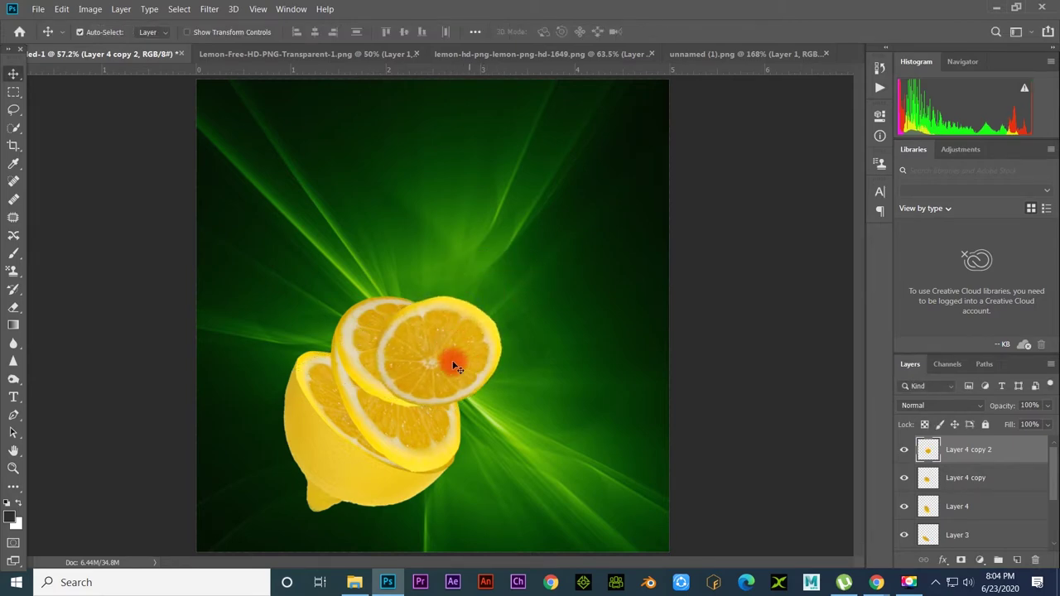
left_click_drag(450, 359, 448, 331)
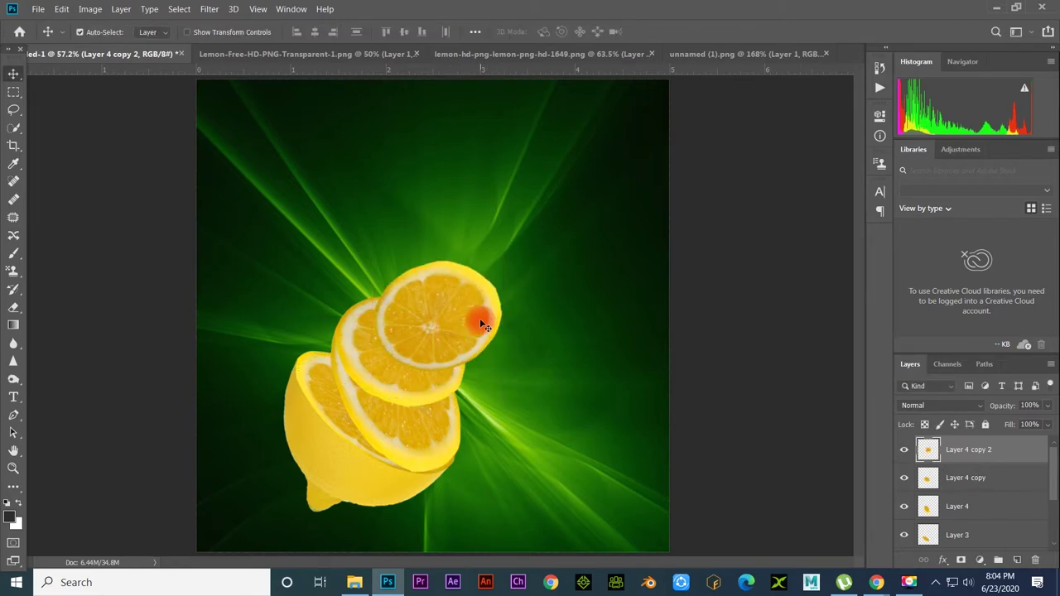
key("ctrl+r")
key("ctrl+t")
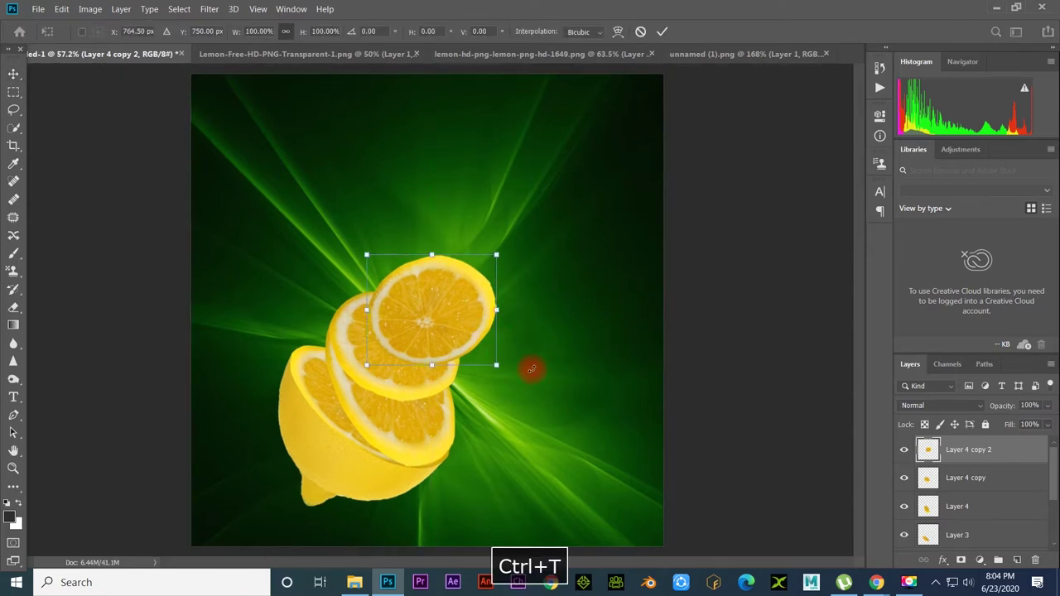
left_click_drag(532, 371, 415, 160)
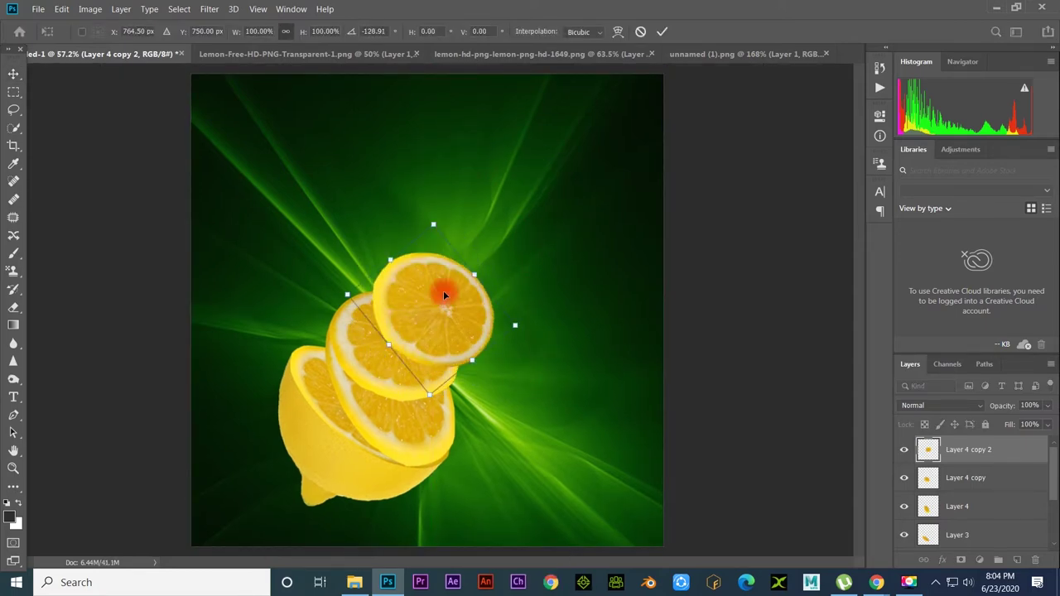
left_click_drag(443, 291, 417, 329)
key("Return")
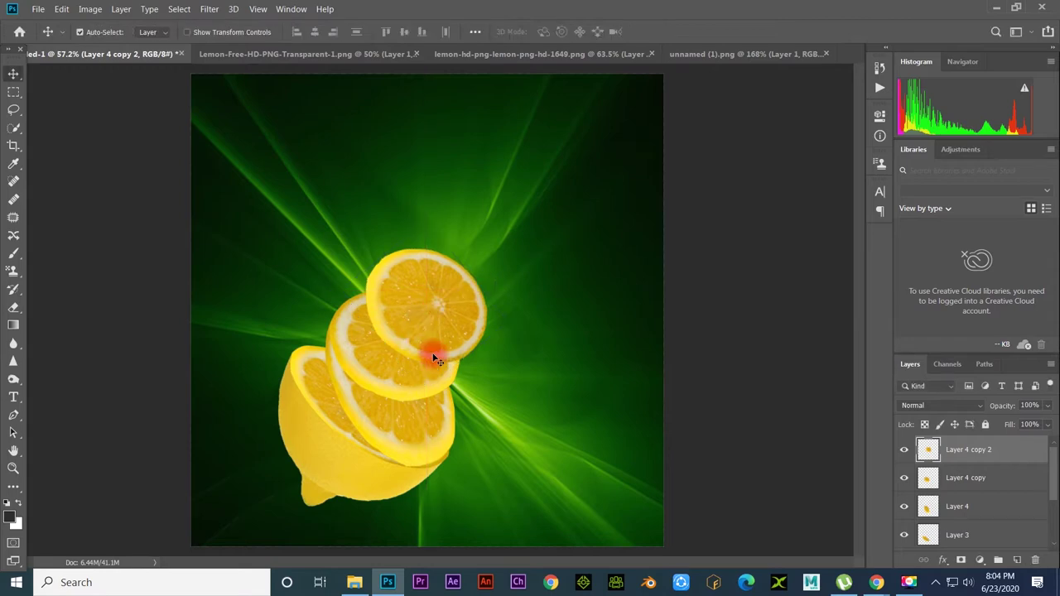
left_click_drag(423, 334, 426, 335)
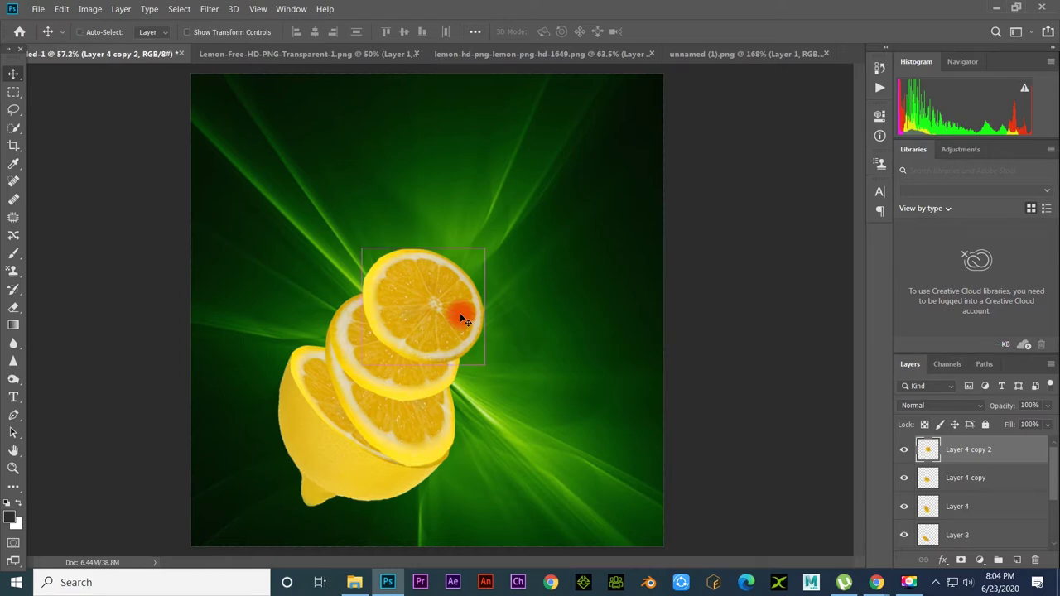
Step: Select the green background Layer 1 from the canvas and open Curves on it
key("ctrl+0")
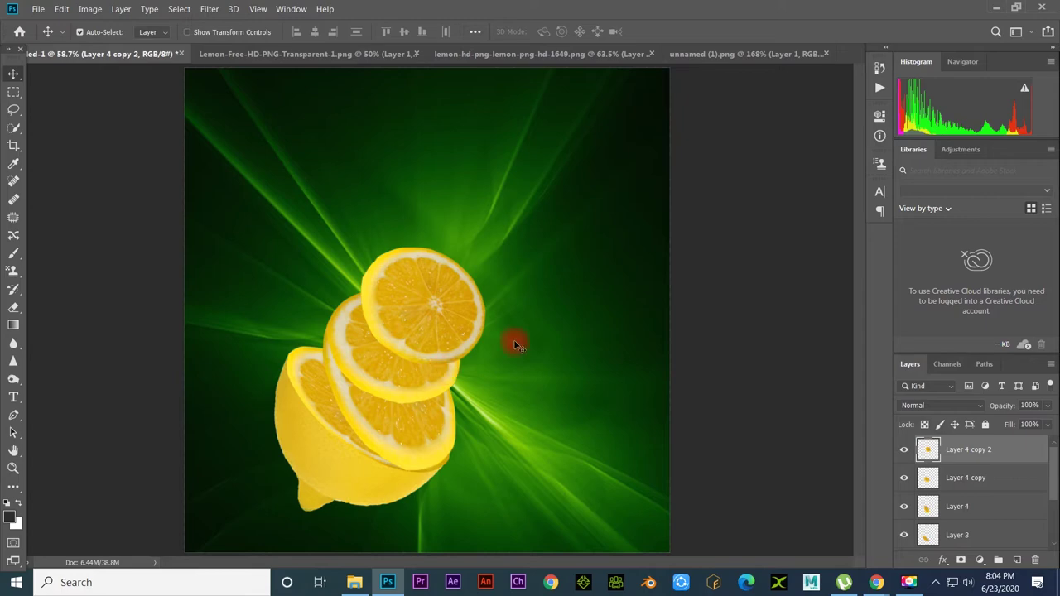
right_click(523, 220)
left_click(547, 232)
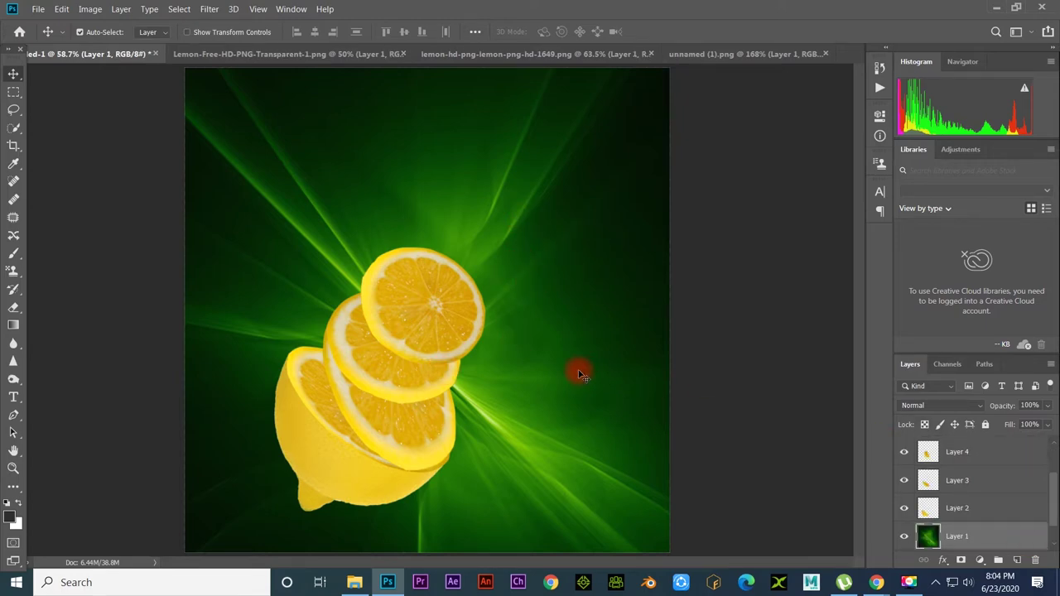
key("ctrl+m")
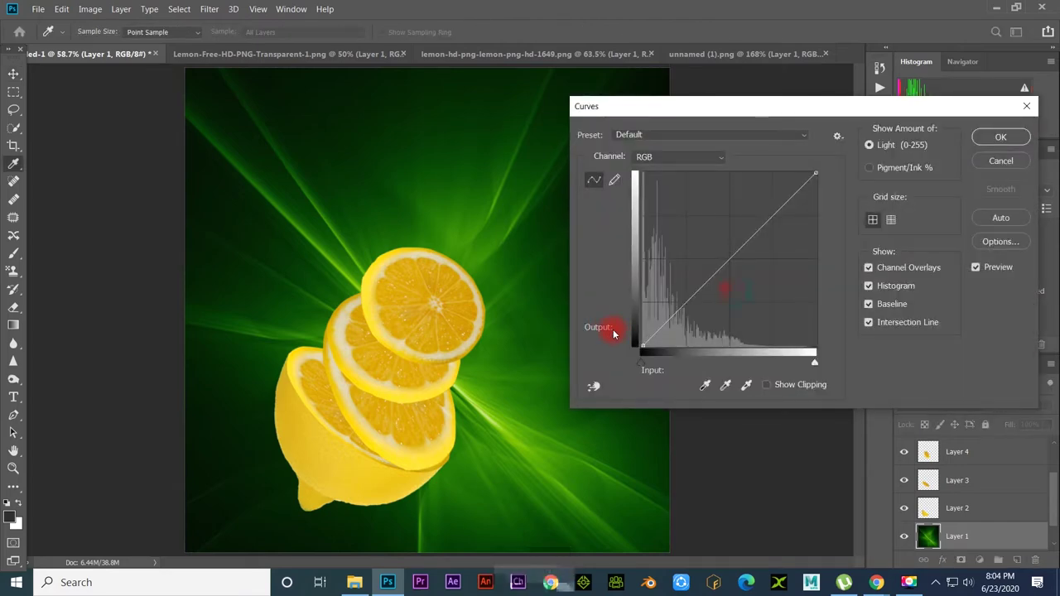
Step: Bend the curve to darken the midtones, set the white input to 220, and apply
left_click_drag(715, 273, 729, 292)
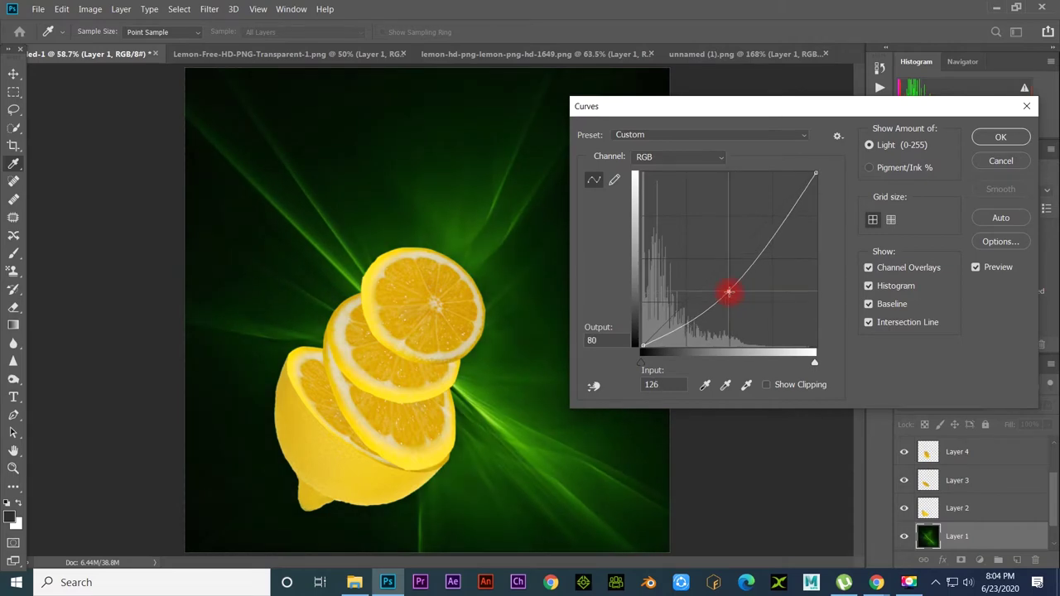
left_click(990, 141)
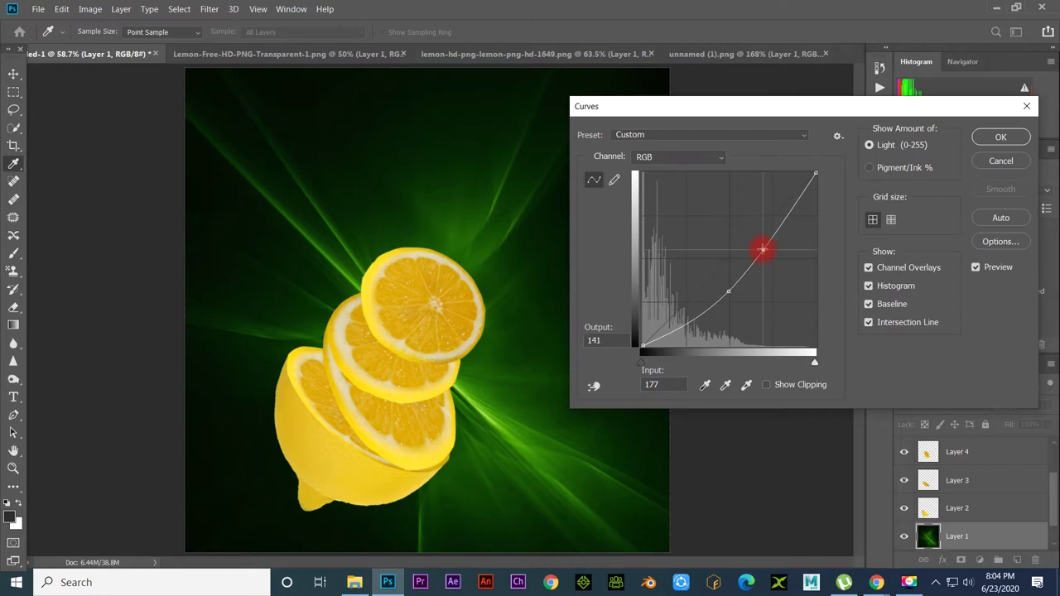
left_click_drag(763, 250, 759, 247)
left_click_drag(728, 292, 721, 296)
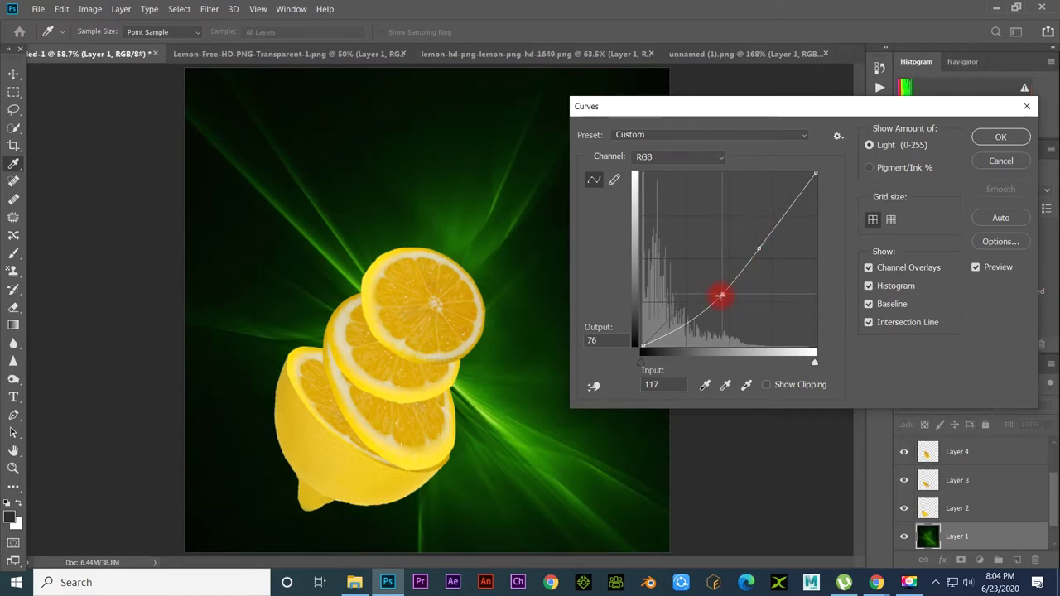
left_click_drag(811, 359, 791, 364)
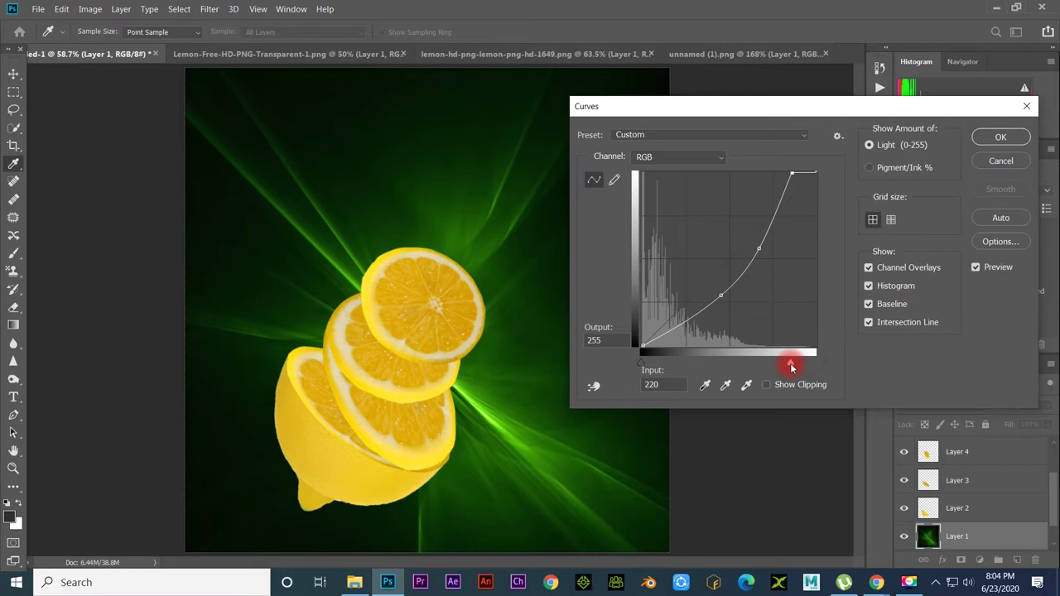
left_click(1001, 138)
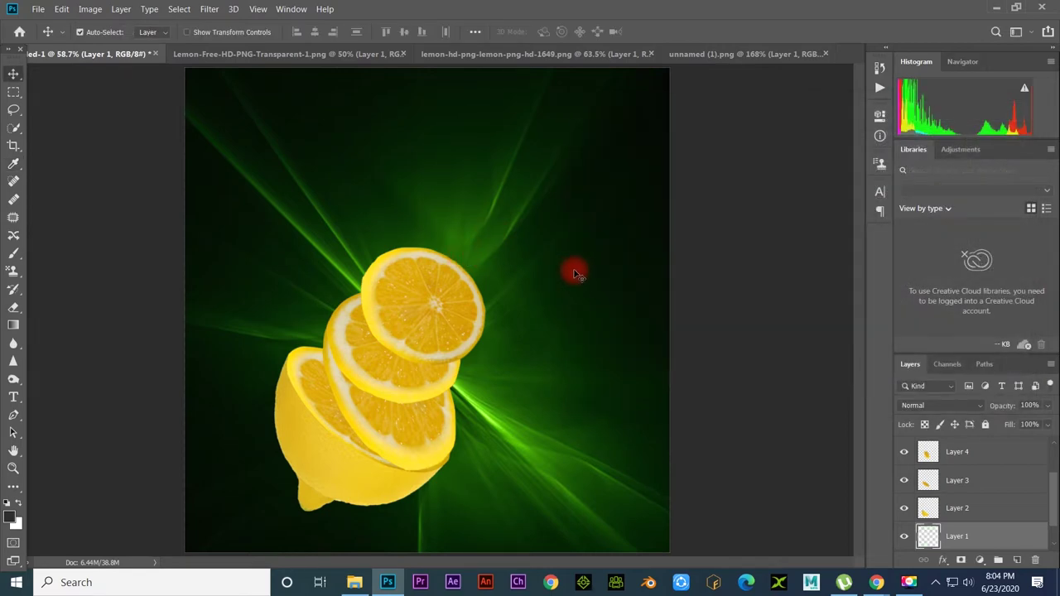
Step: Compare the background, zoom to 124% on the slices, and select Layer 3
left_click(904, 536)
key("ctrl+space")
left_click(401, 430)
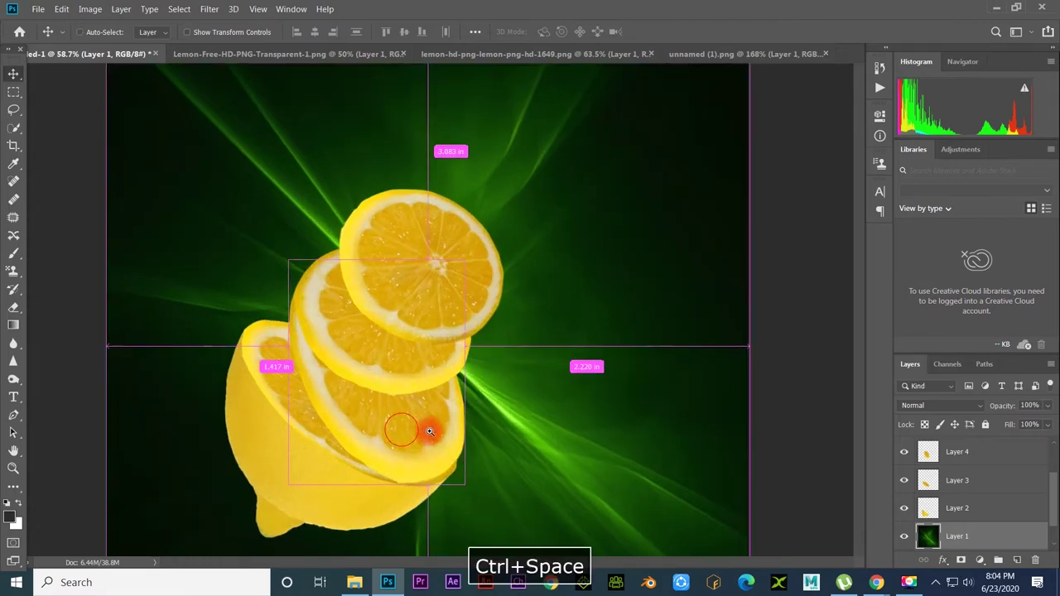
left_click(343, 395)
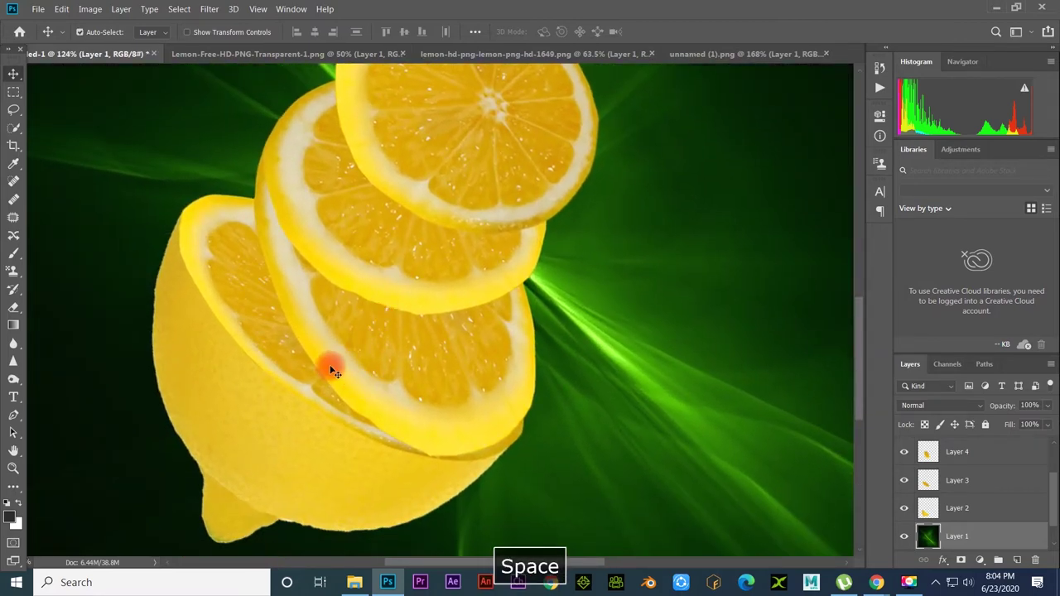
right_click(234, 303)
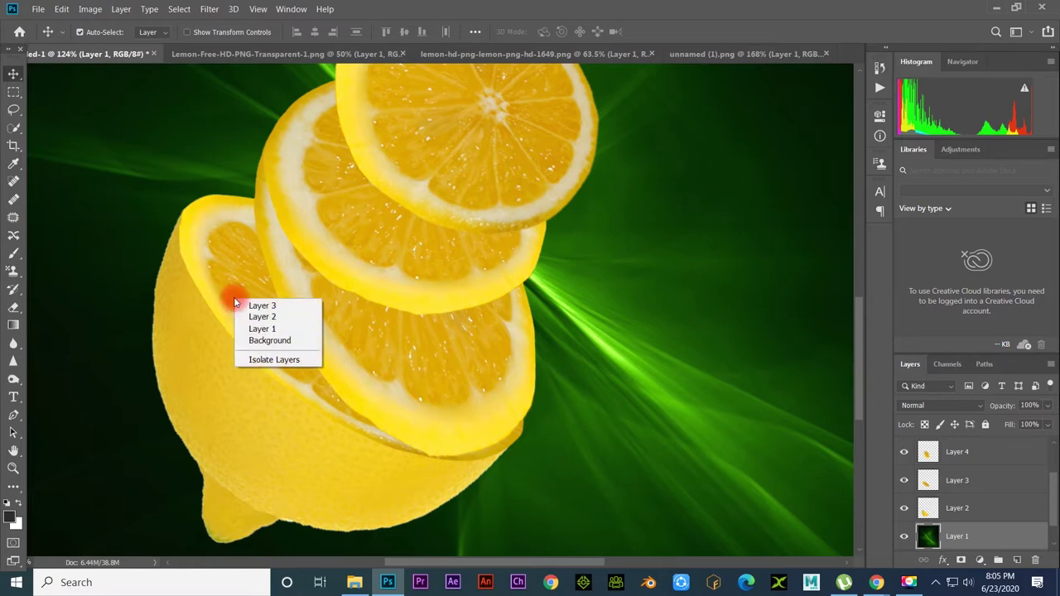
left_click(257, 306)
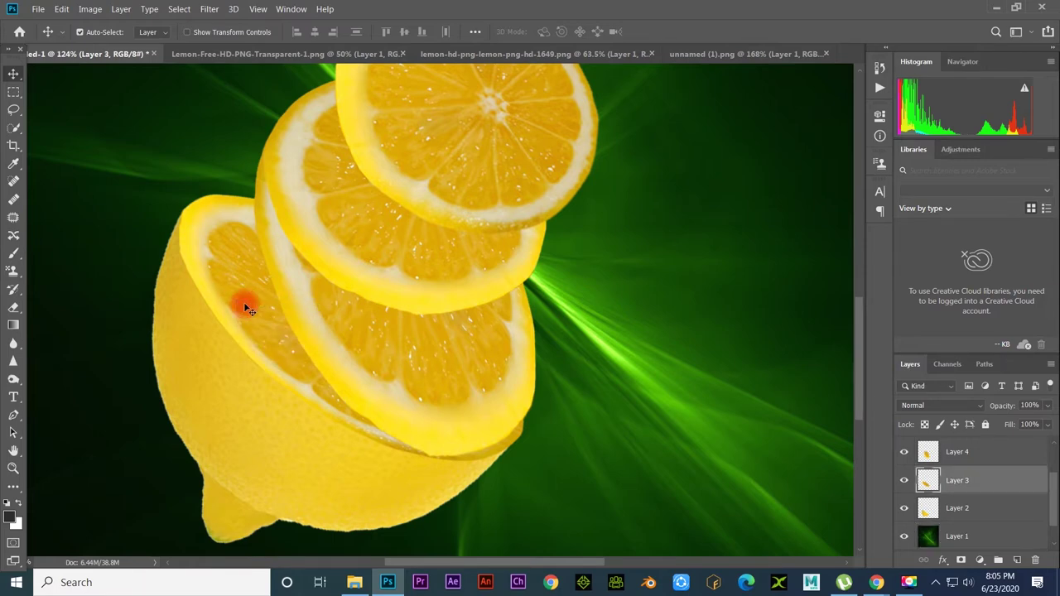
Step: Set up a 125 px Soft Round brush, undo a stray stroke, and centre the middle slices
key("b")
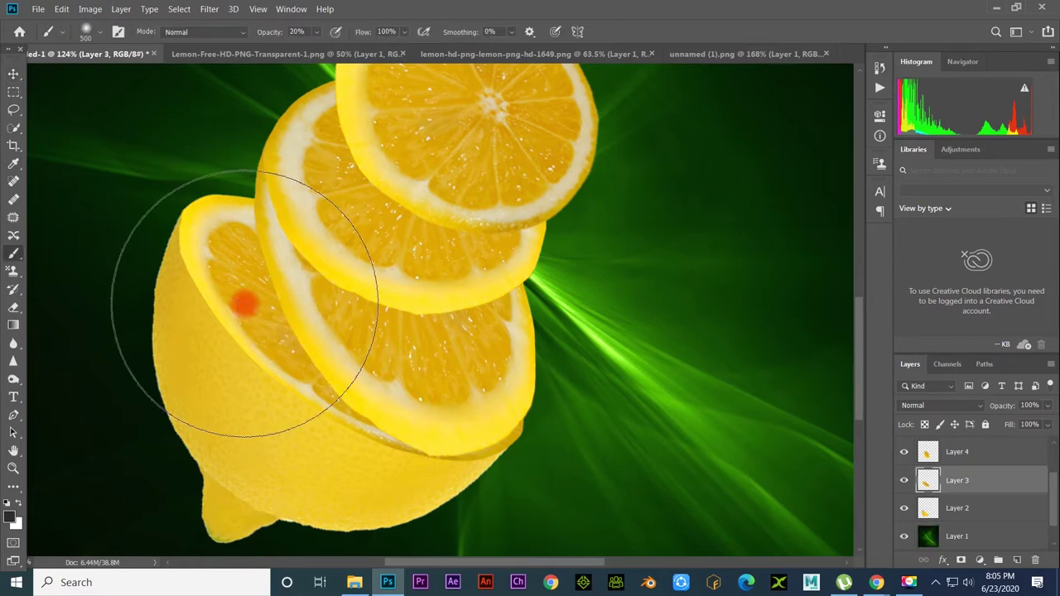
key("bracketleft")
key("bracketleft")
key("bracketleft")
key("bracketleft")
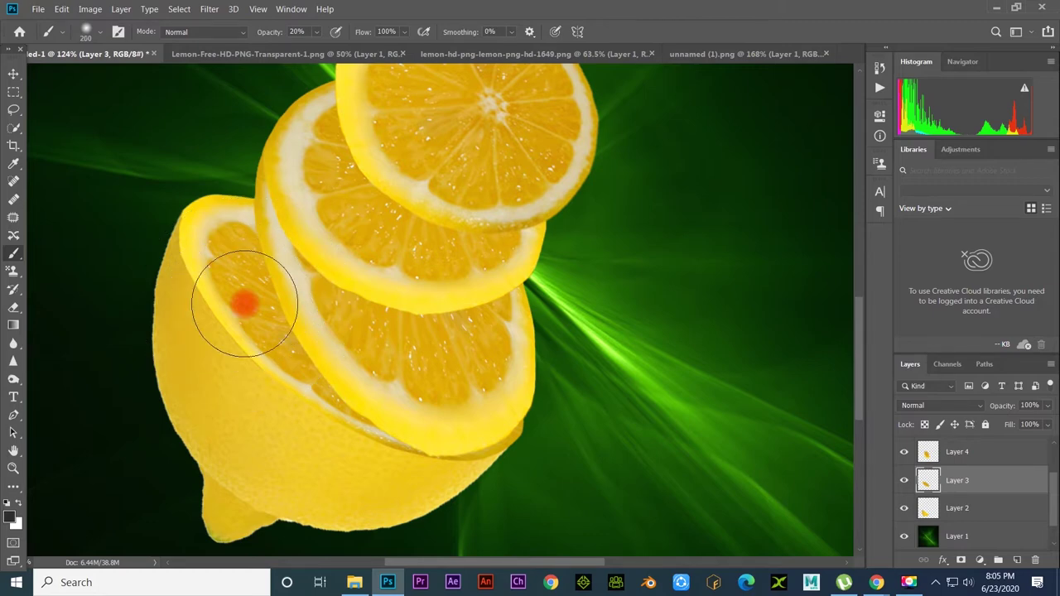
key("bracketleft")
key("bracketleft")
key("bracketleft")
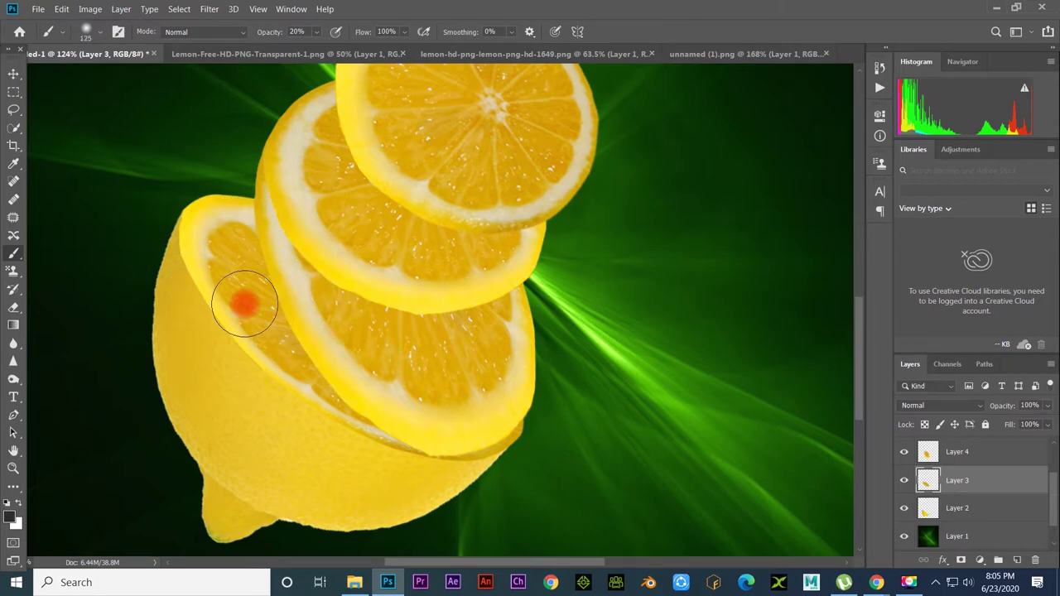
key("bracketright")
key("bracketleft")
right_click(244, 305)
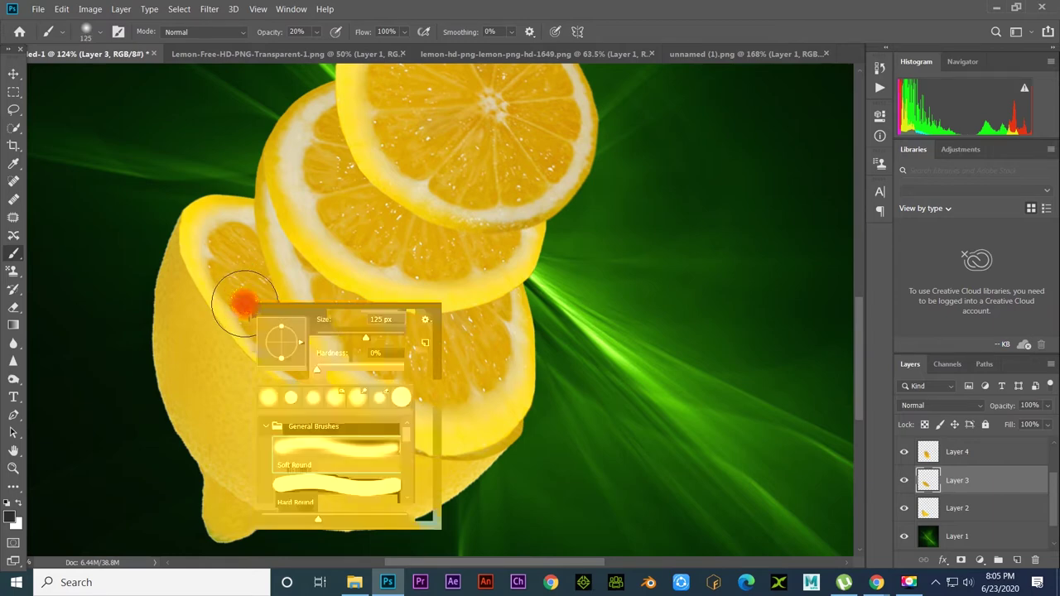
left_click(274, 401)
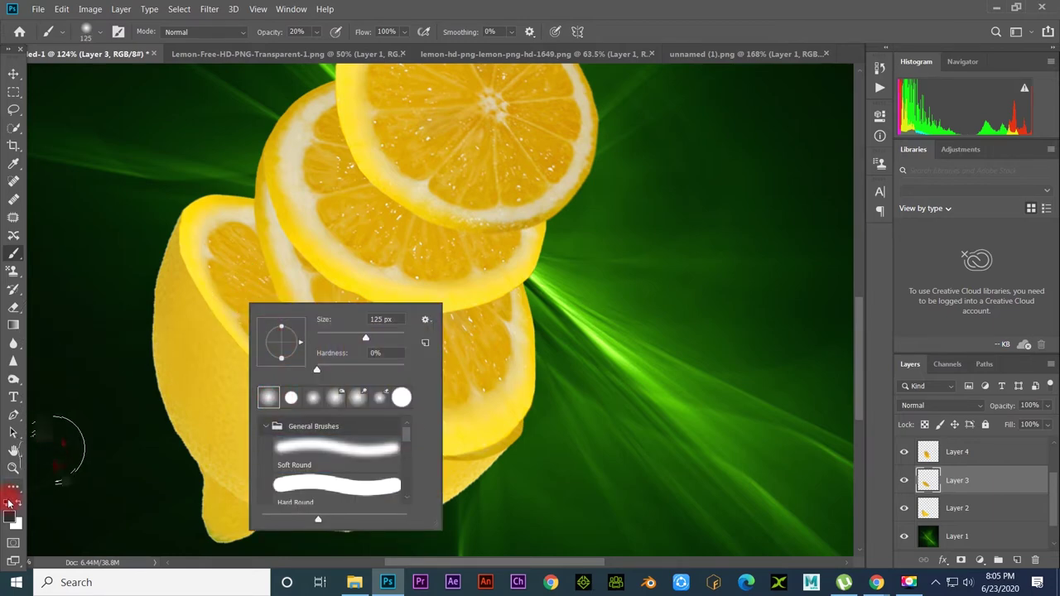
left_click(235, 258)
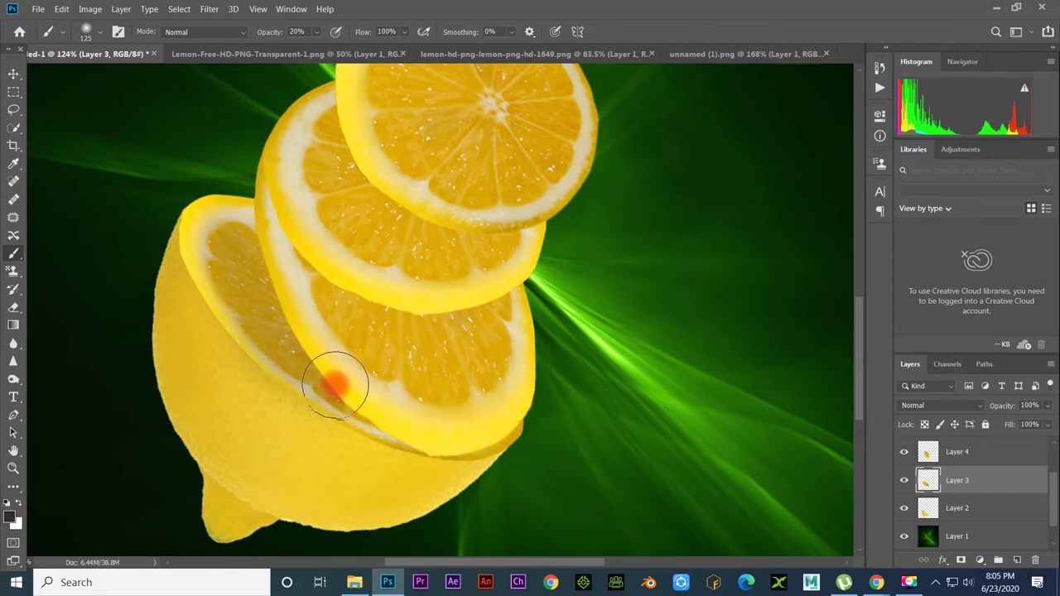
key("ctrl+z")
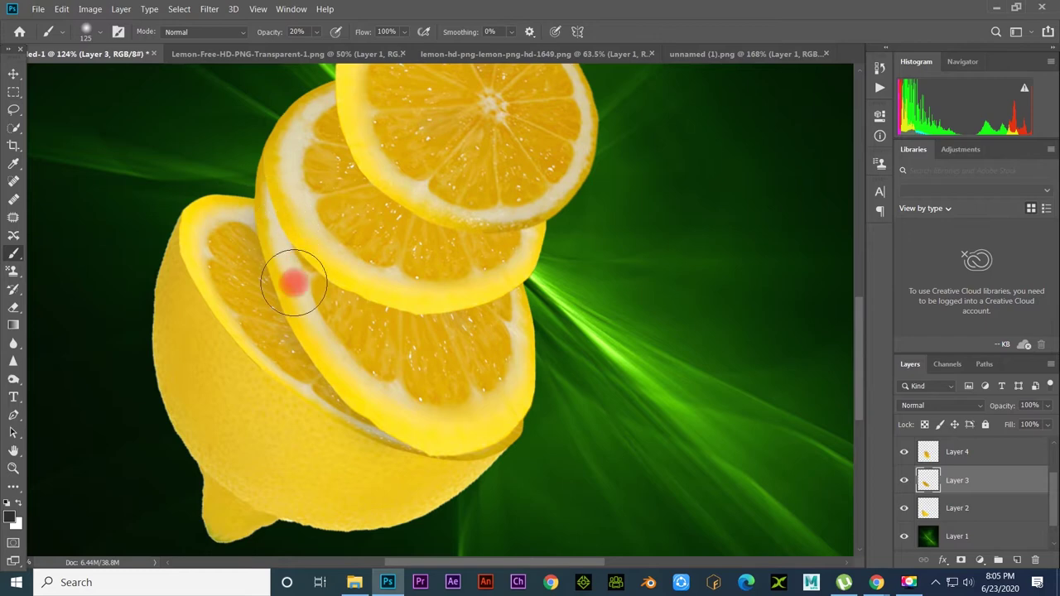
key("space")
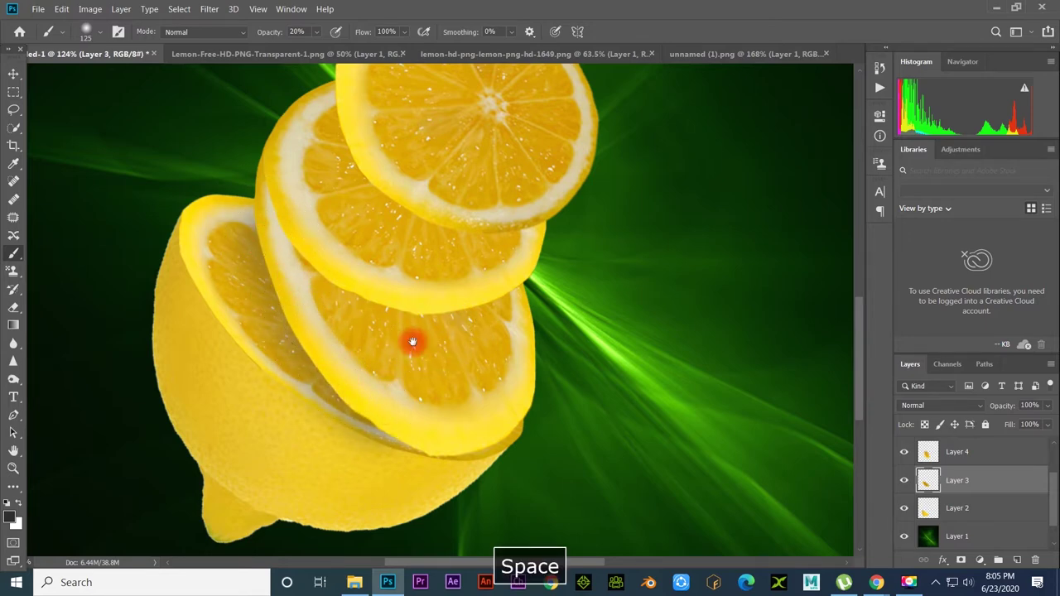
left_click_drag(414, 343, 385, 389)
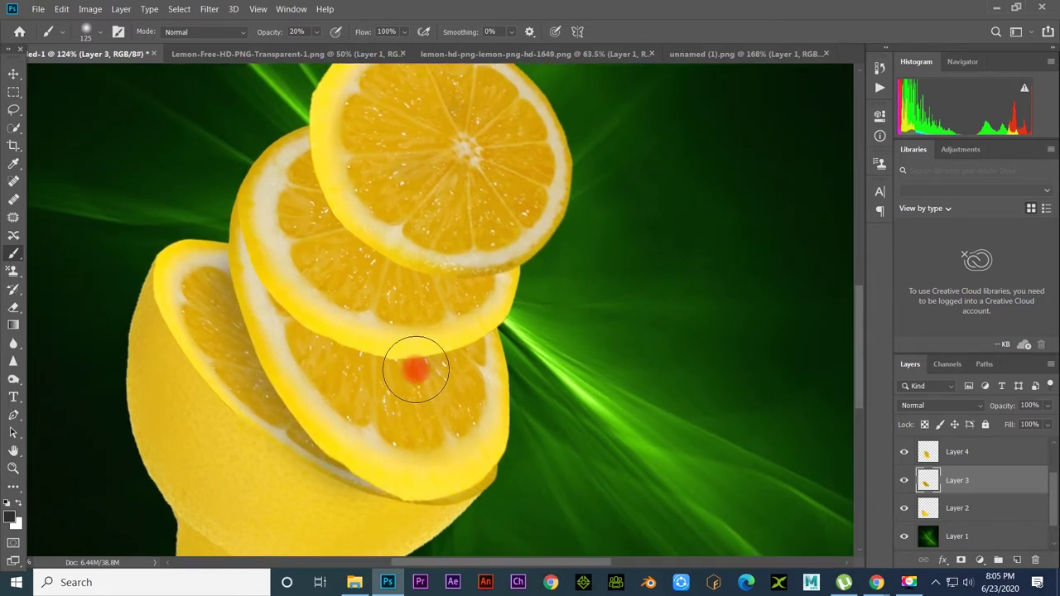
Step: Pick Layer 4 and the top slice layer for the soft Brush, framing the lemon stack
key("v")
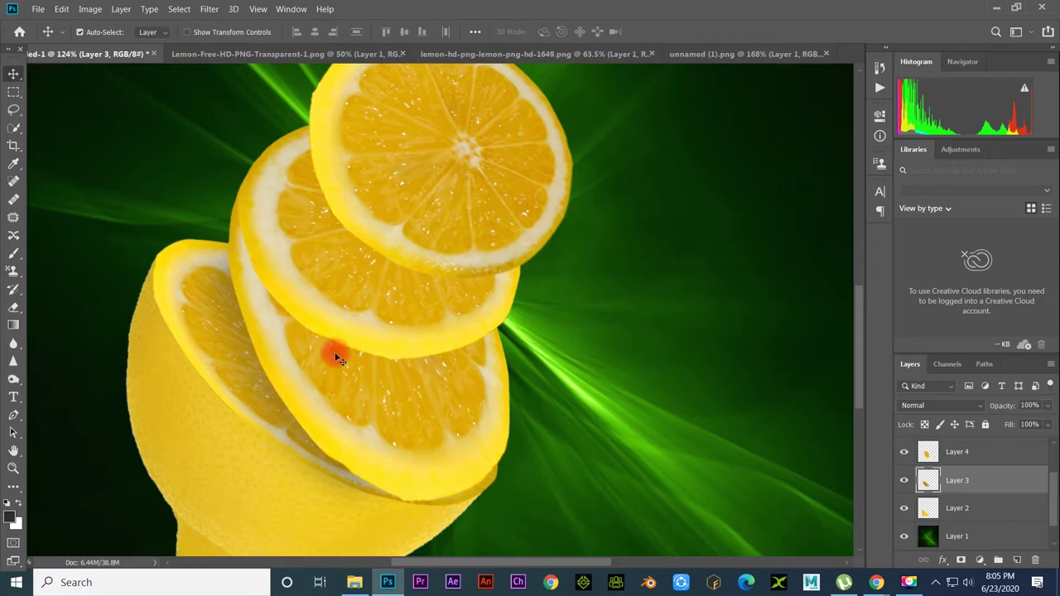
right_click(335, 355)
left_click(348, 360)
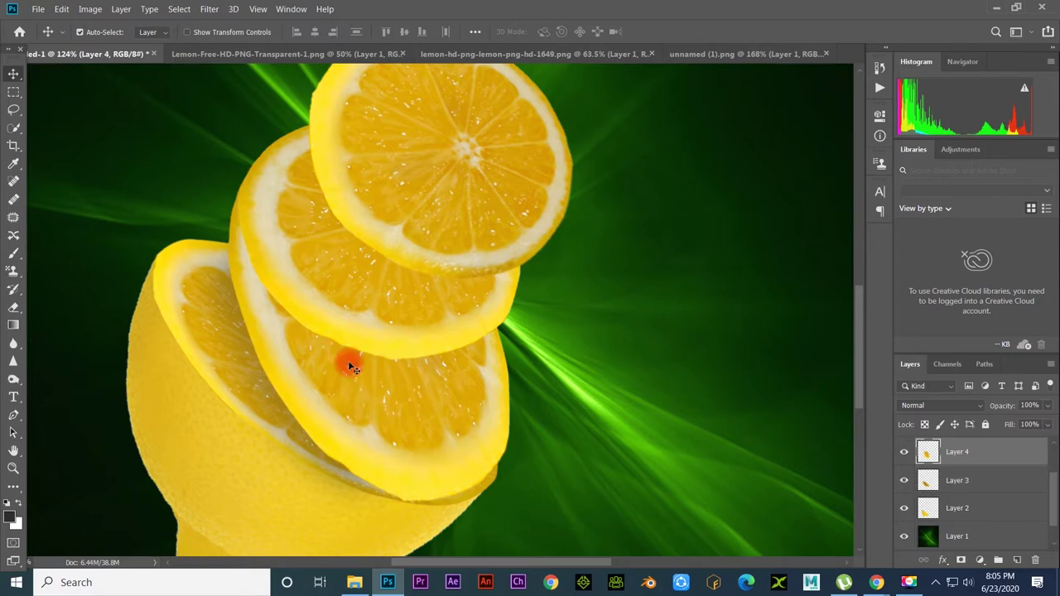
key("b")
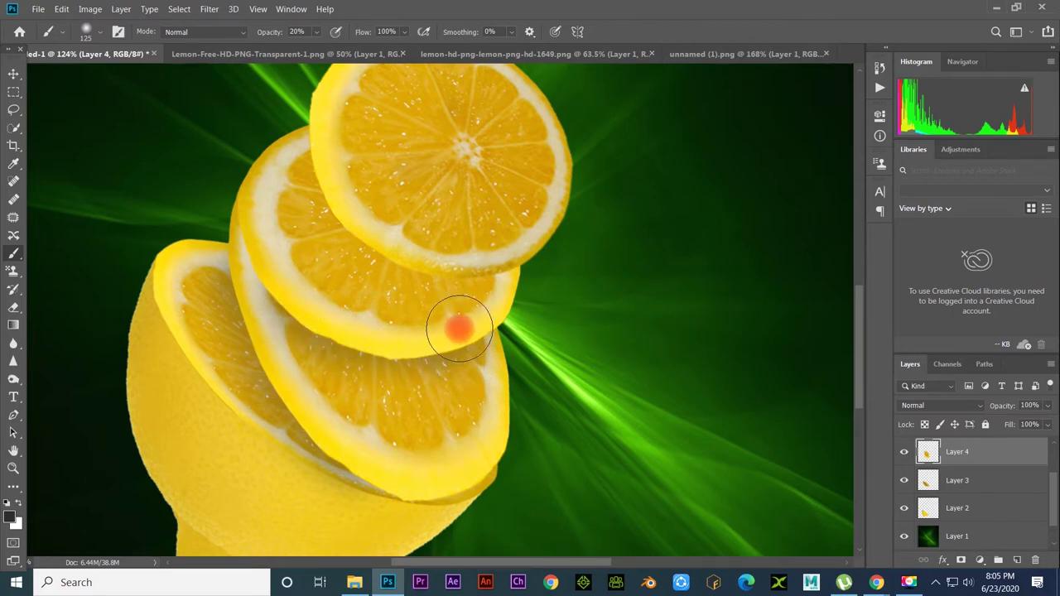
mouse_move(350, 279)
left_mouse_down()
mouse_move(363, 325)
mouse_move(376, 312)
left_mouse_up()
key("v")
right_click(372, 304)
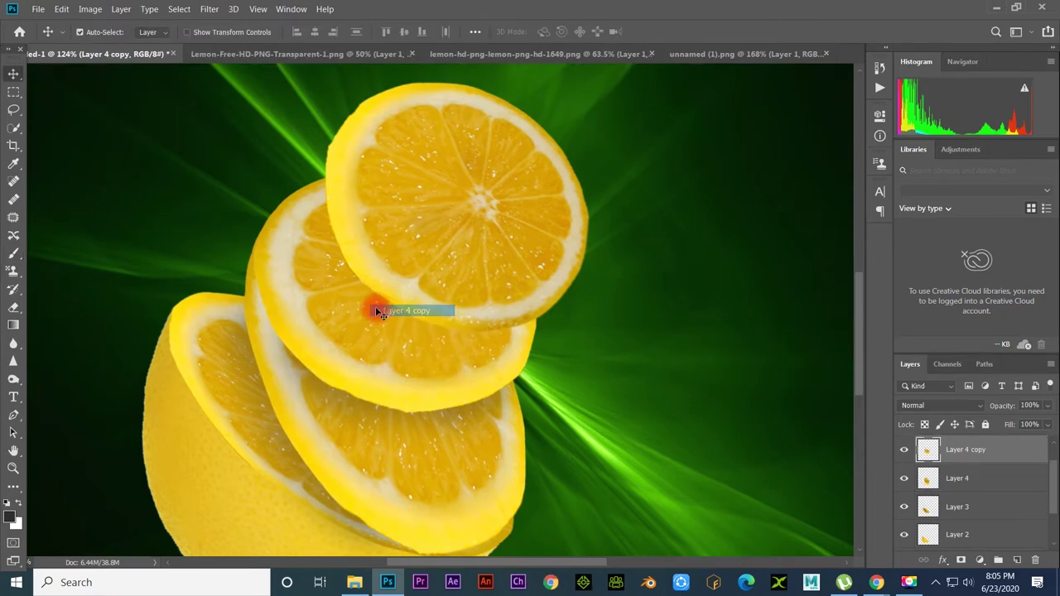
key("b")
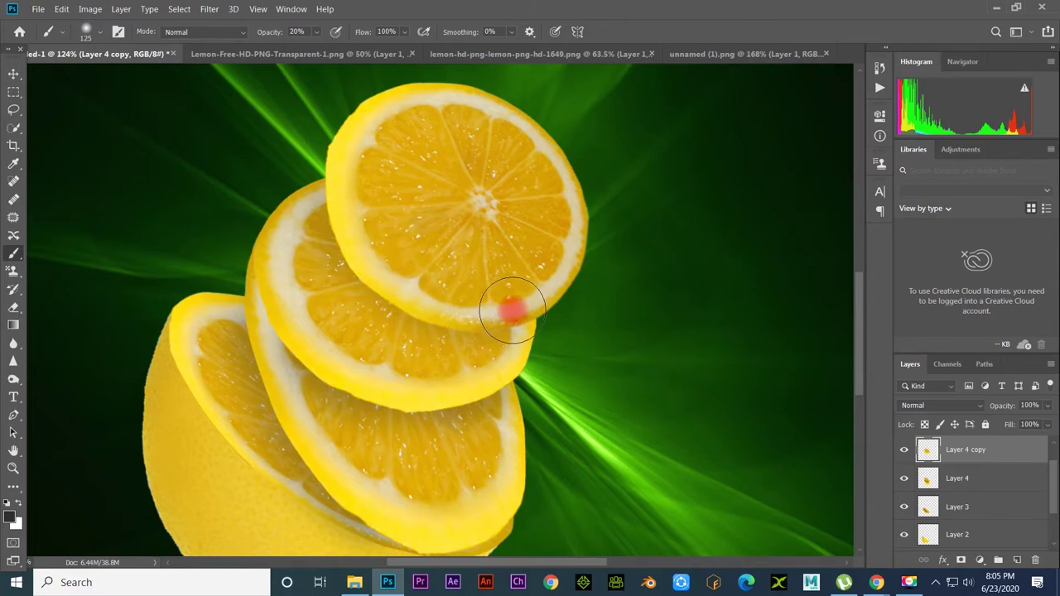
mouse_move(627, 355)
left_mouse_down()
mouse_move(488, 390)
mouse_move(348, 386)
left_mouse_up()
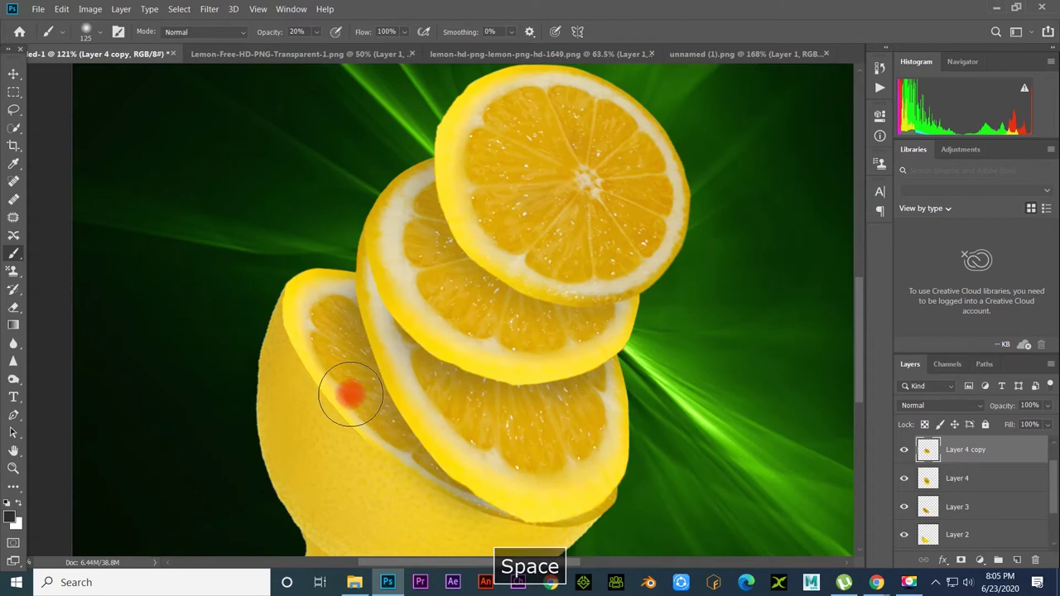
Step: Paint a soft 20% shadow along the lowest slice's overlapping edge on Layer 3
right_click(338, 393)
left_click(348, 399)
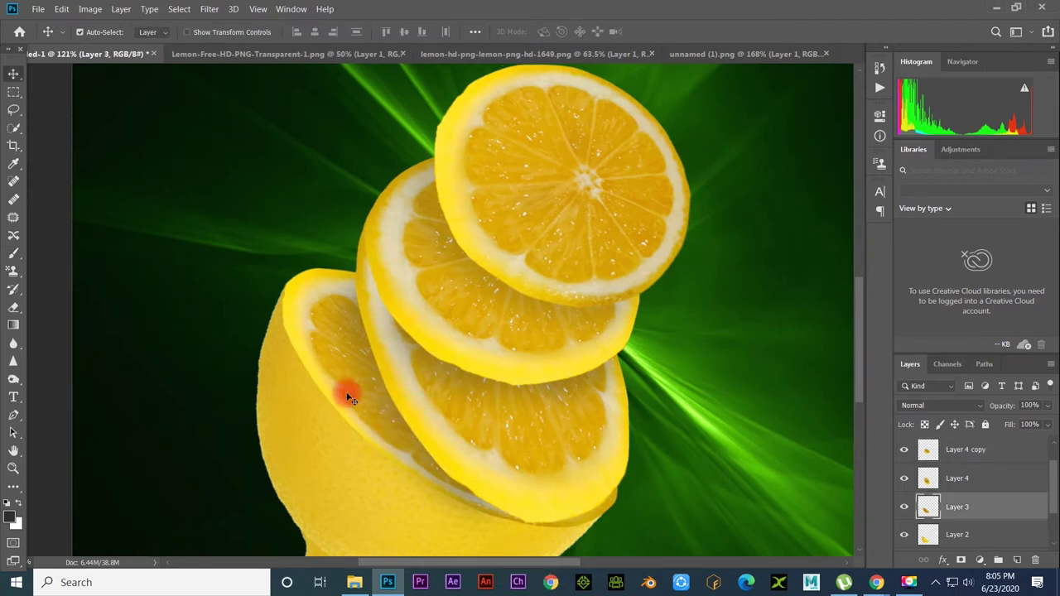
key("b")
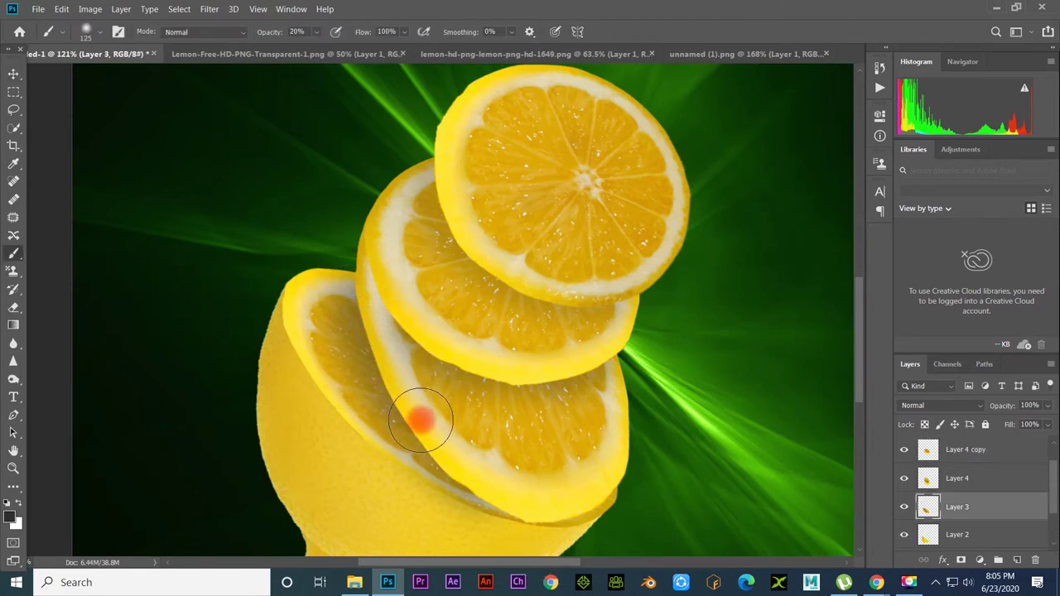
mouse_move(421, 421)
left_mouse_down()
mouse_move(485, 473)
mouse_move(411, 403)
left_mouse_up()
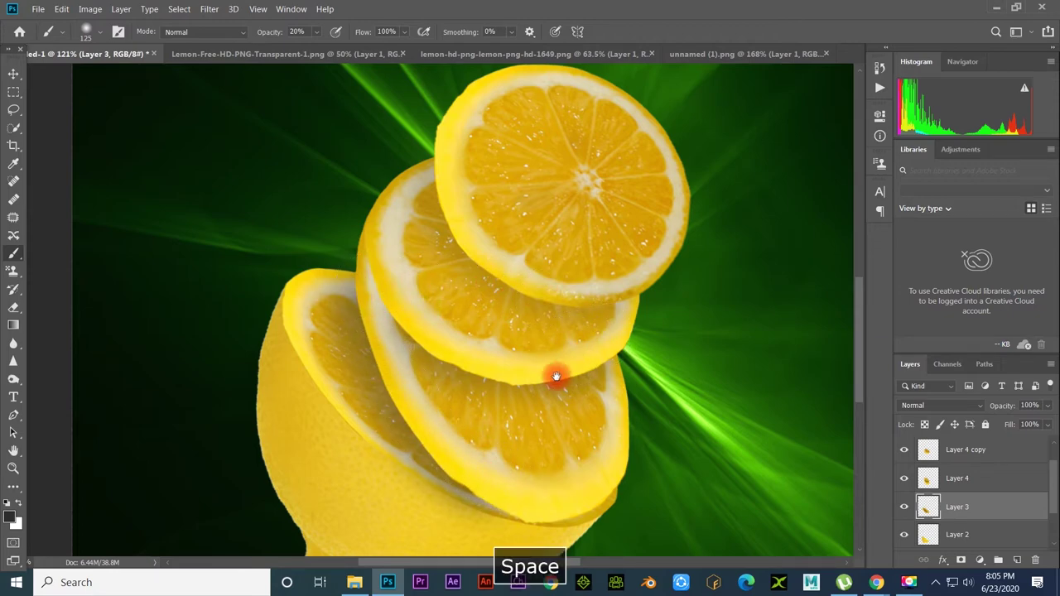
Step: Paint a soft shadow under the top slice's edge on the middle slice's Layer 4
left_click_drag(554, 373, 480, 360)
left_click(463, 392)
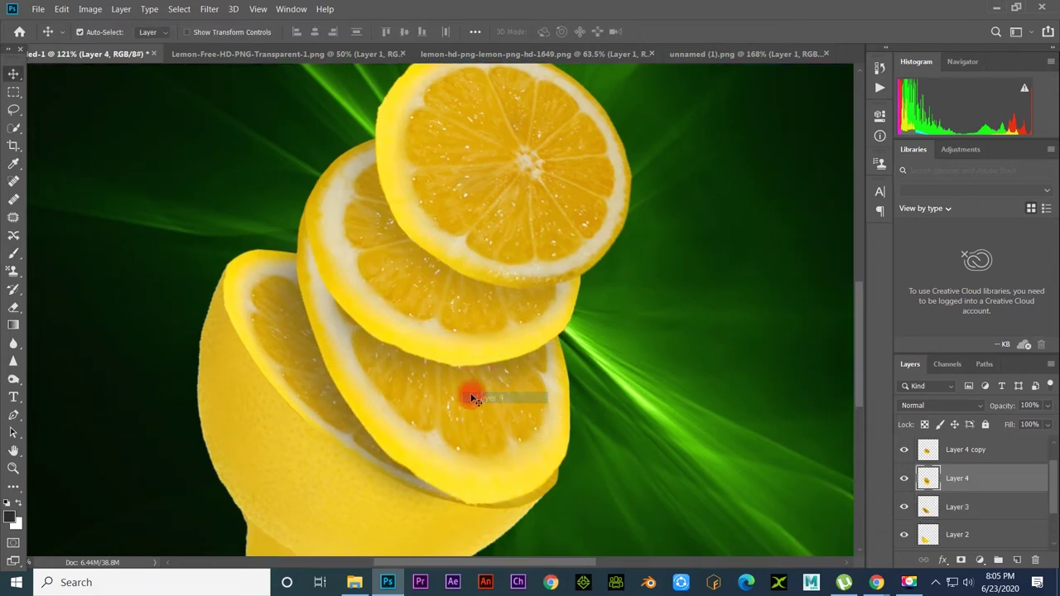
key("b")
left_click_drag(535, 351, 462, 356)
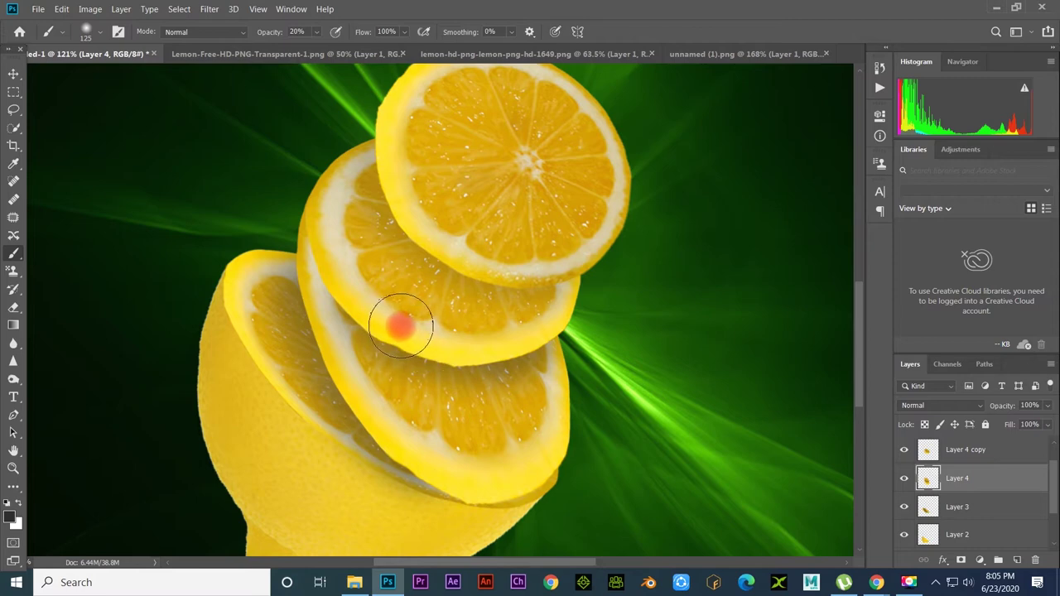
Step: Paint a faint shadow along the top slice edge on Layer 4 copy
key("v")
left_click(450, 307)
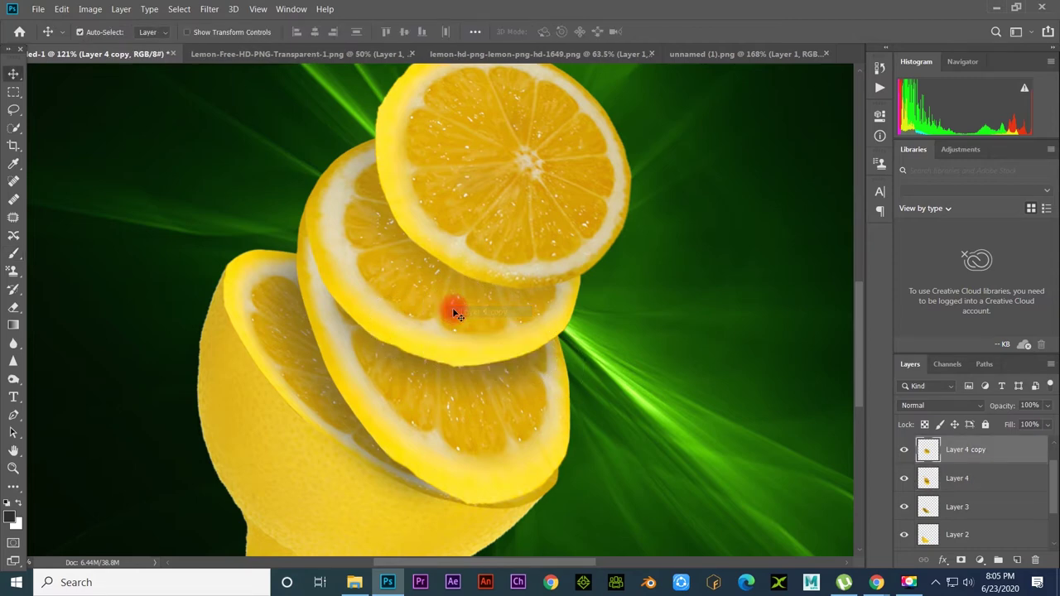
key("b")
mouse_move(387, 200)
left_mouse_down()
mouse_move(449, 244)
mouse_move(536, 275)
mouse_move(618, 287)
mouse_move(646, 312)
left_mouse_up()
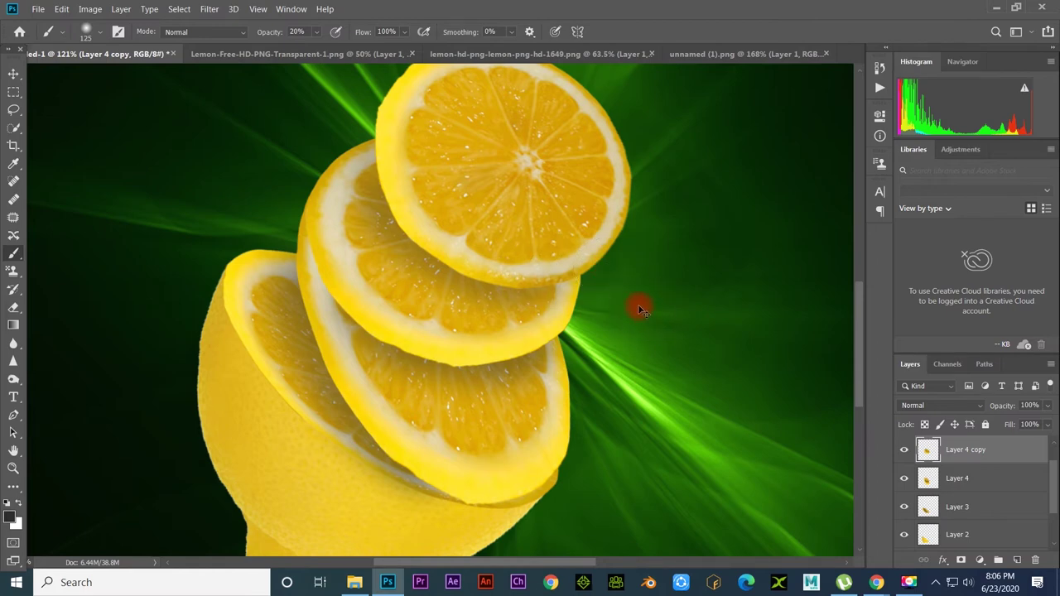
key("ctrl+0")
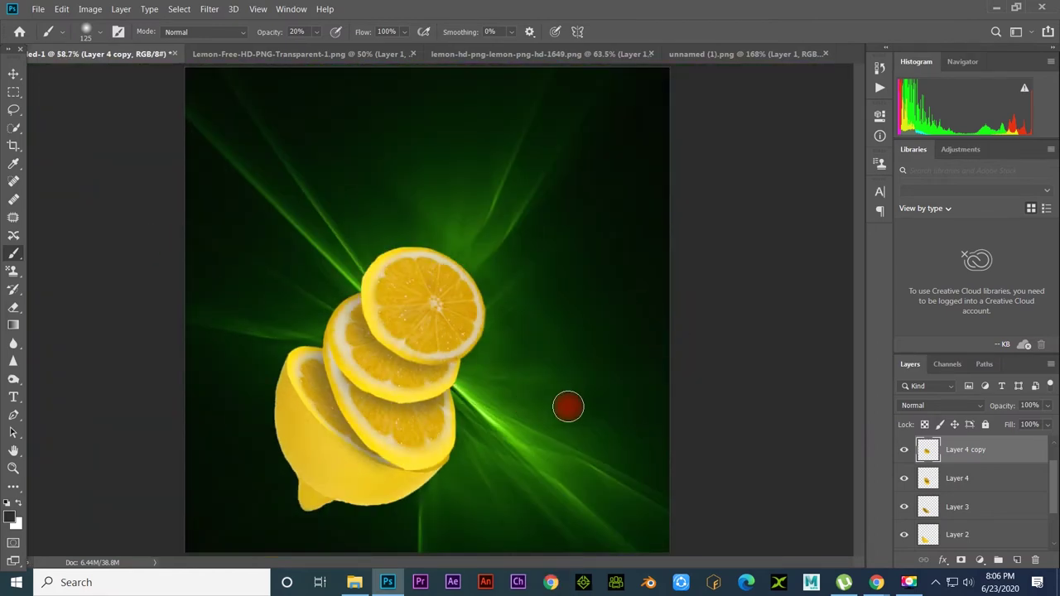
Step: Save the composite as lemon.psd in the Desktop's lemon folder
left_click(14, 76)
left_click_drag(539, 307, 537, 316)
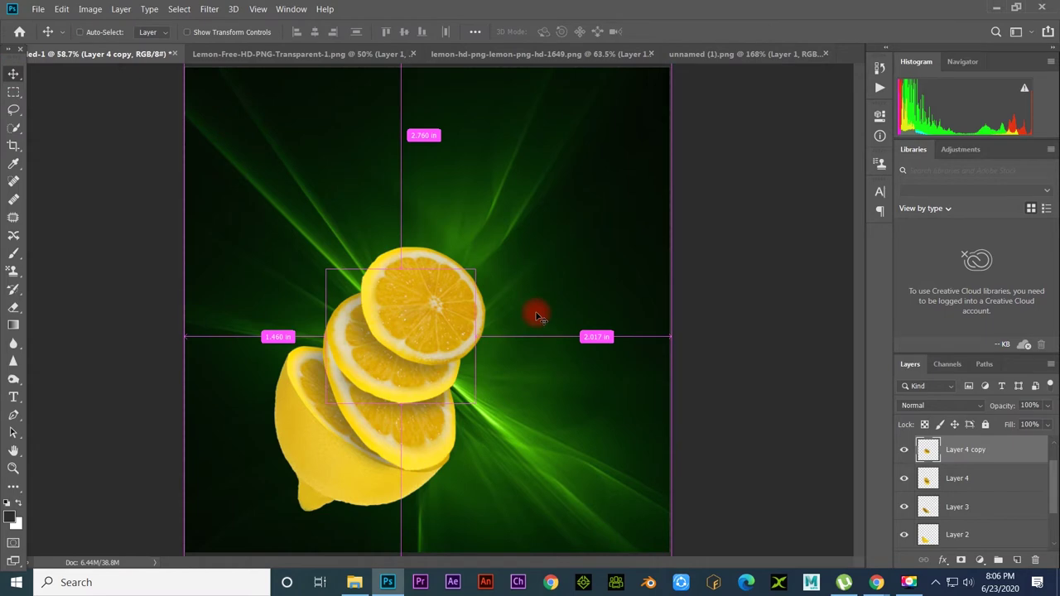
key("ctrl+s")
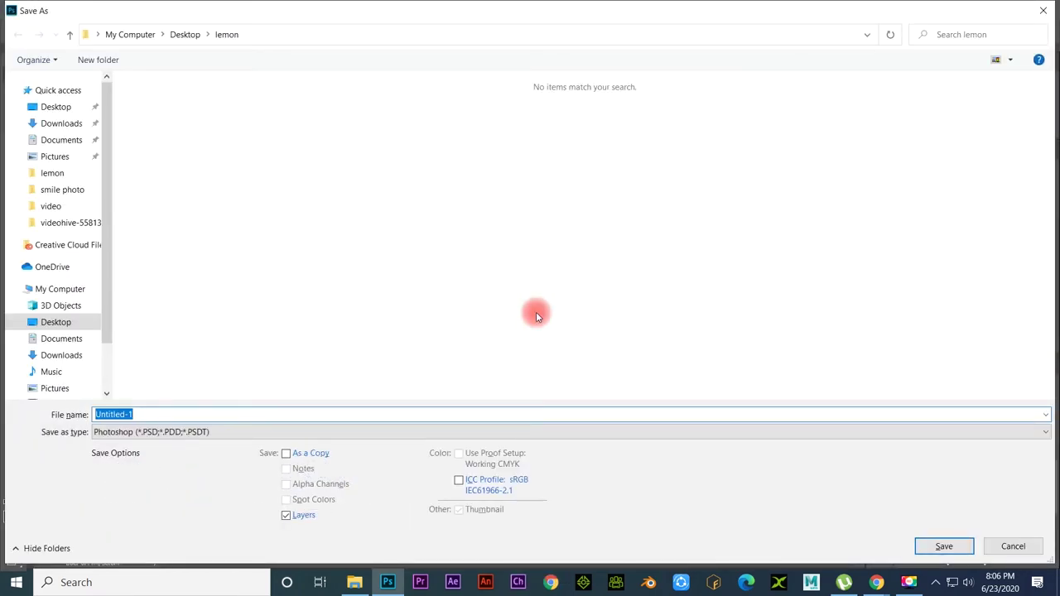
type("lemon")
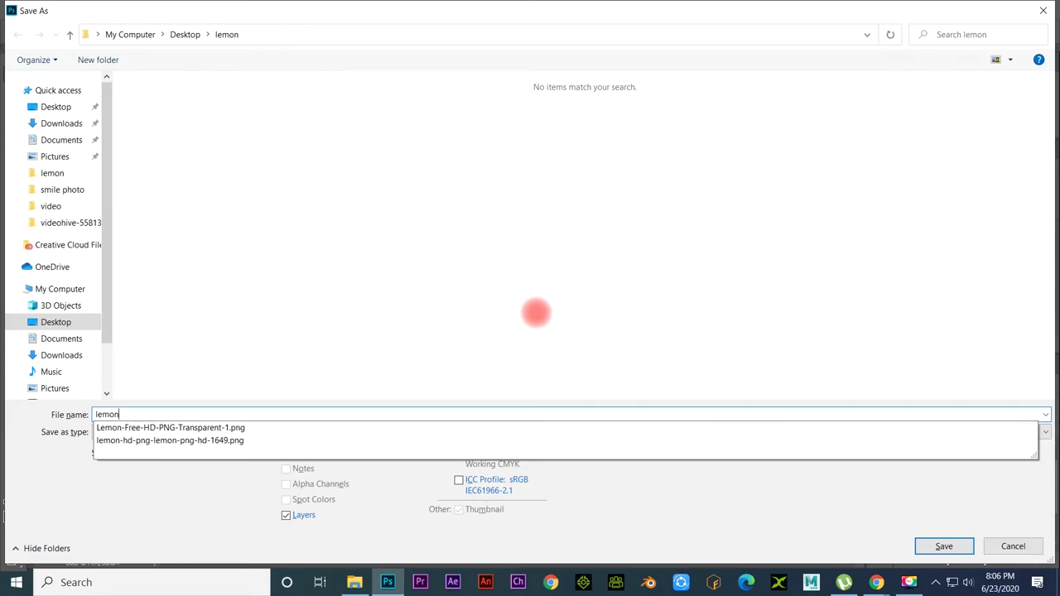
key("Return")
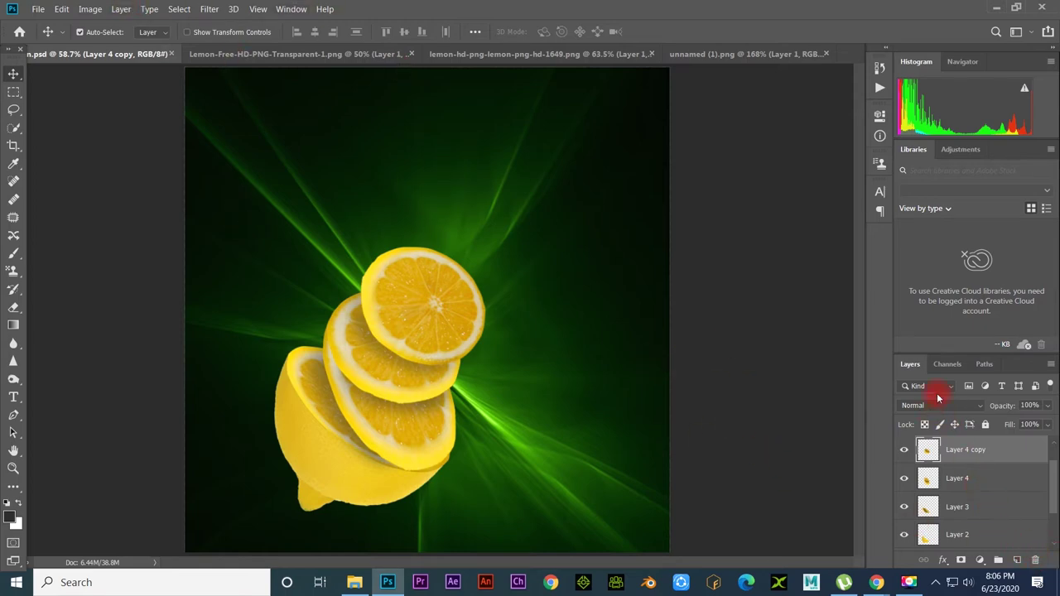
Step: Enlarge the Layers panel, select Layer 1 through Layer 4 copy 2, and open their context menu
left_click_drag(939, 354, 934, 239)
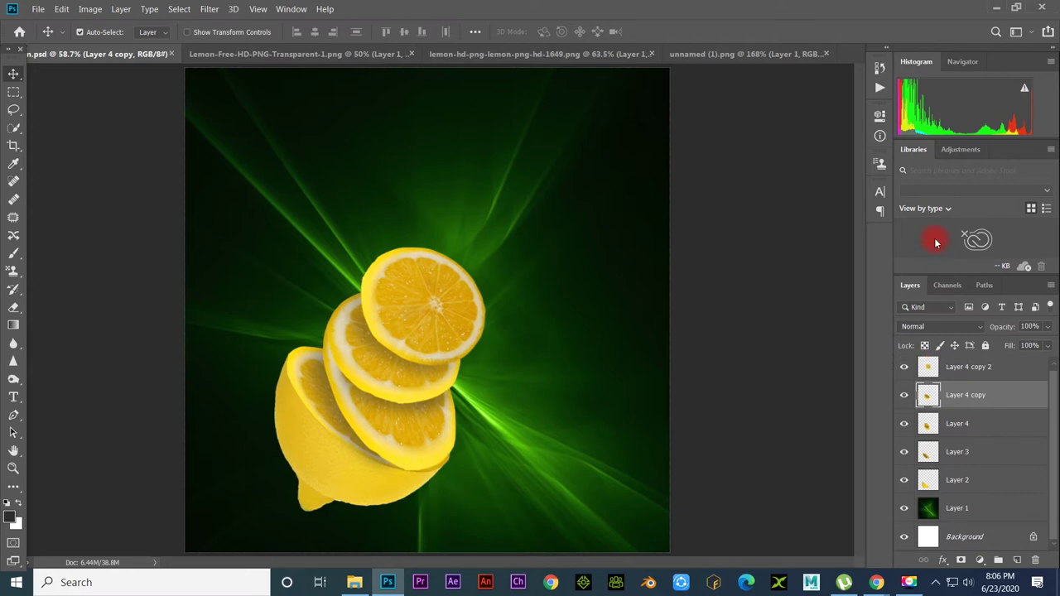
left_click(978, 512)
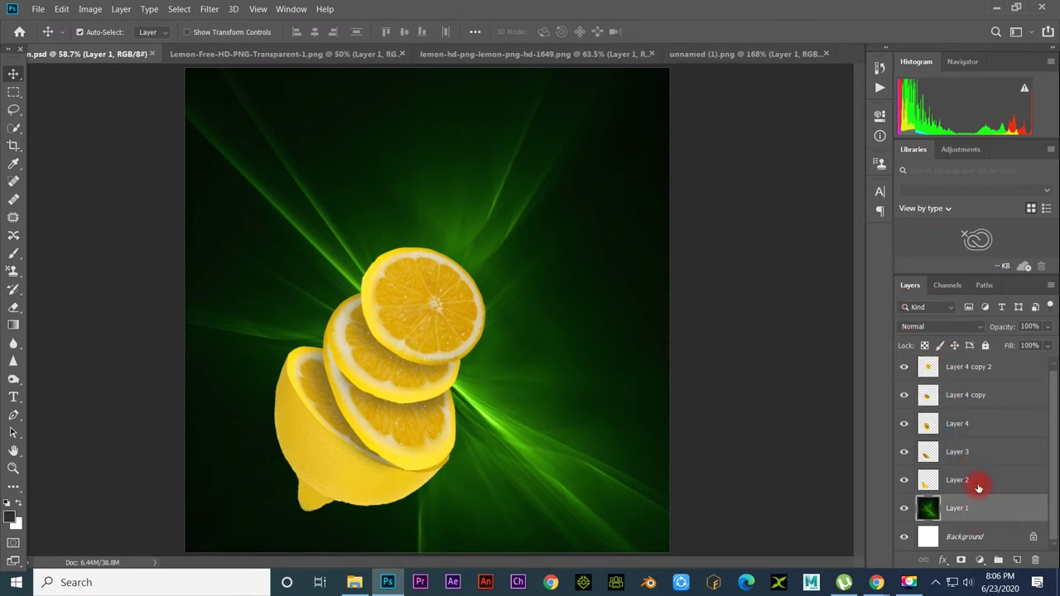
left_click(975, 374, "shift")
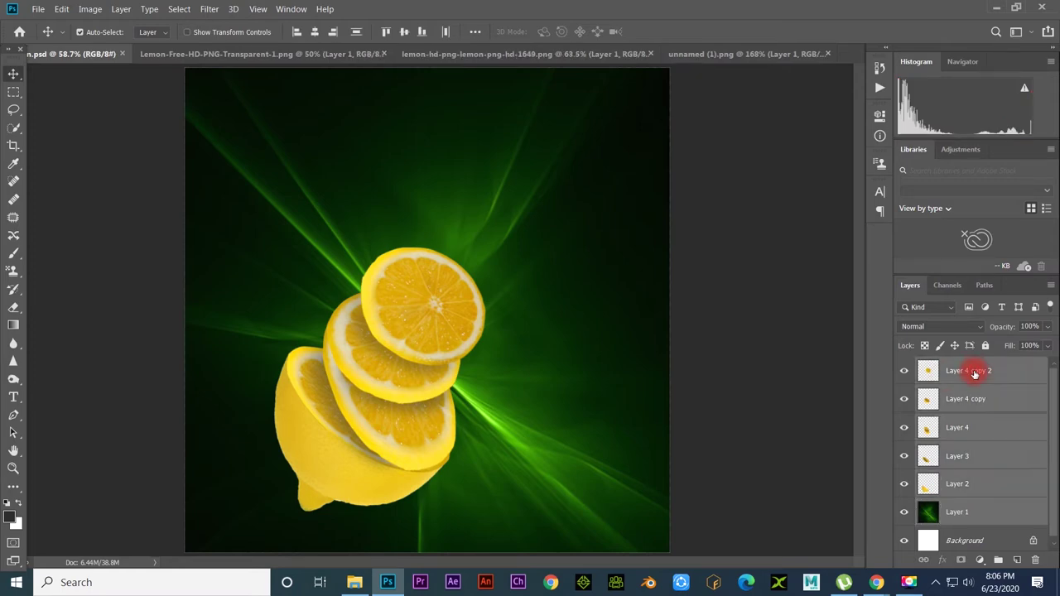
right_click(975, 374)
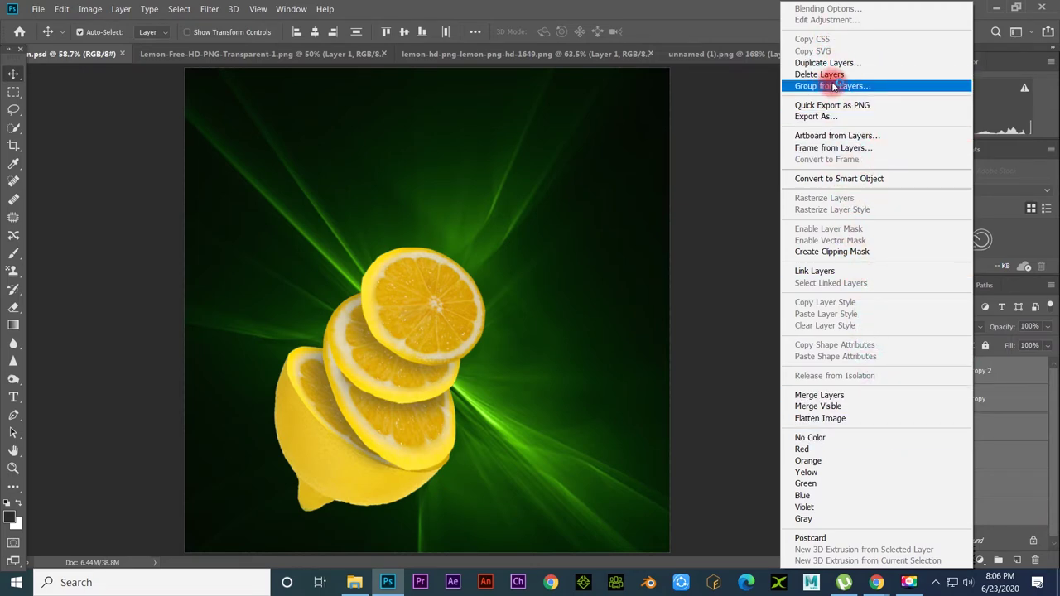
Step: Group Layer 1 through Layer 4 copy 2 and rename the group 'lemon'
left_click(1022, 382)
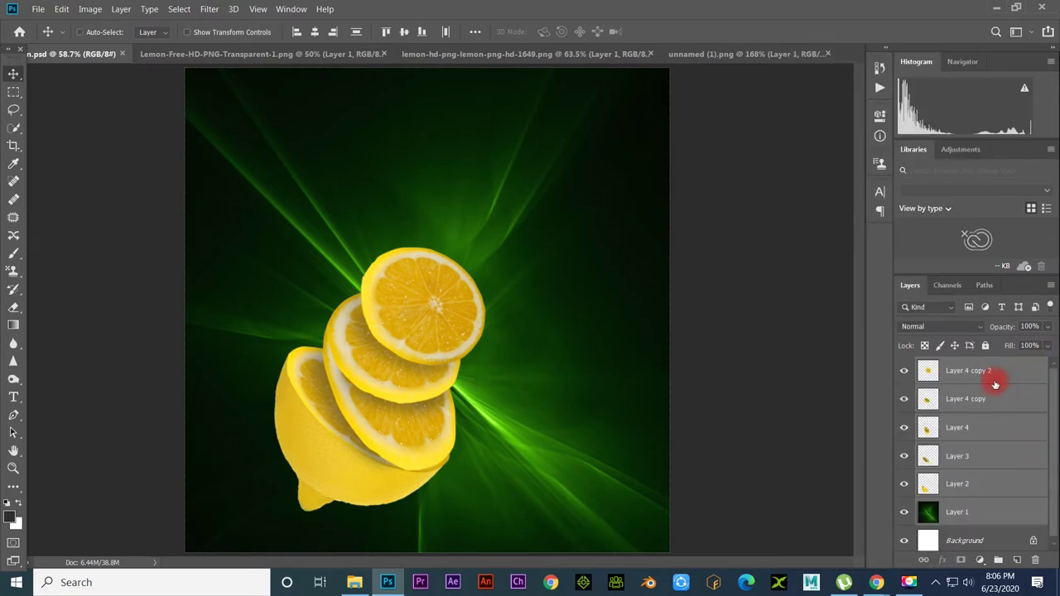
key("ctrl+g")
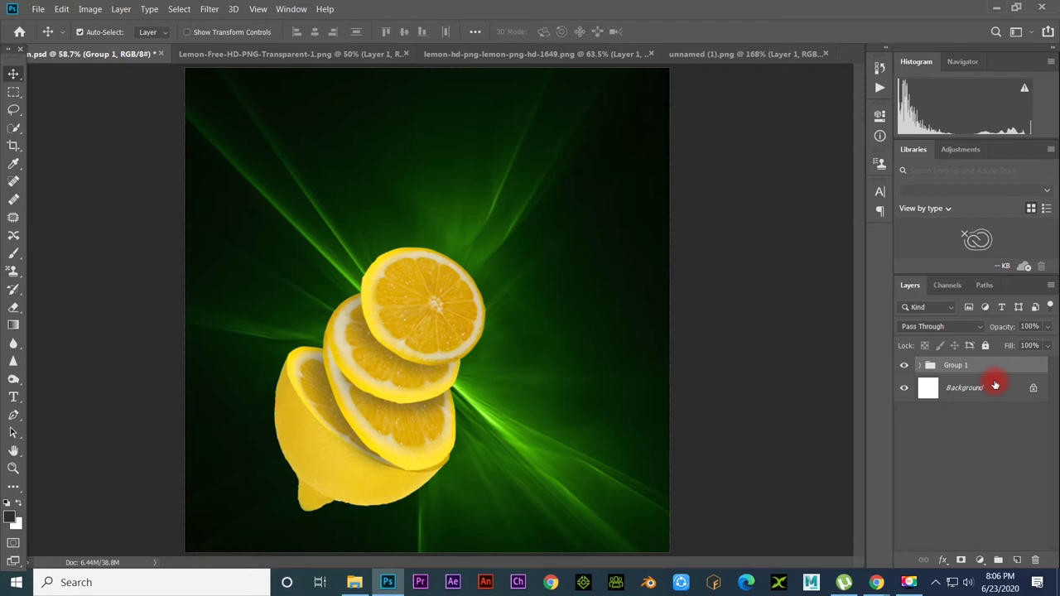
left_click(905, 367)
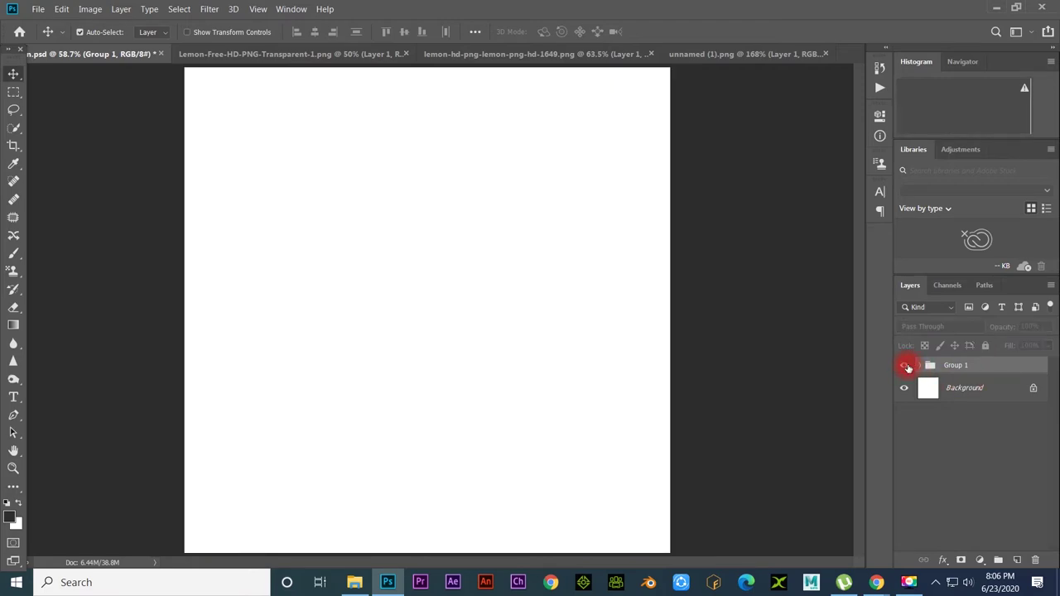
left_click(921, 367)
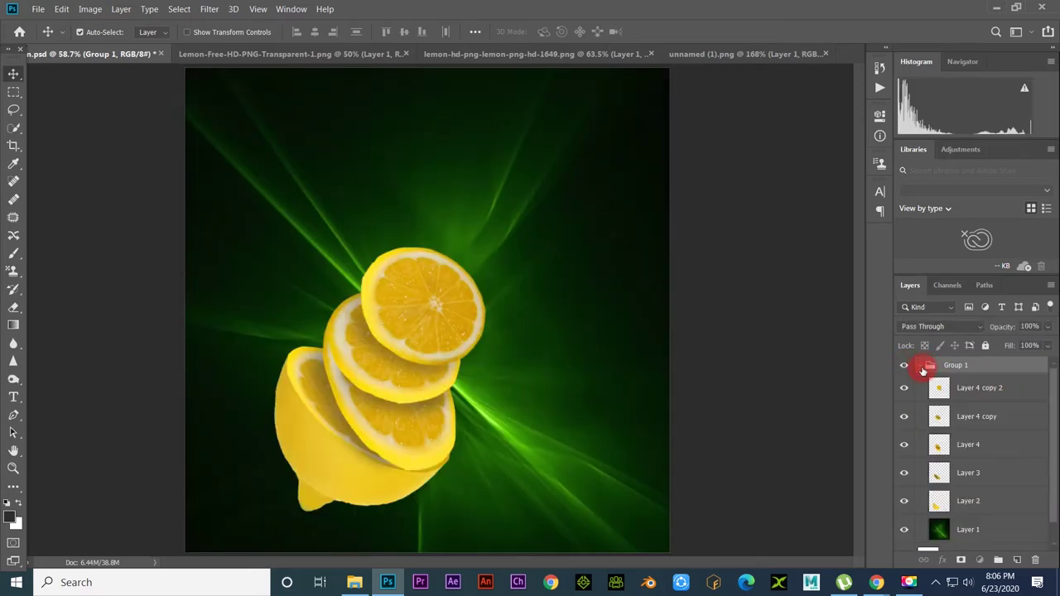
left_click(921, 367)
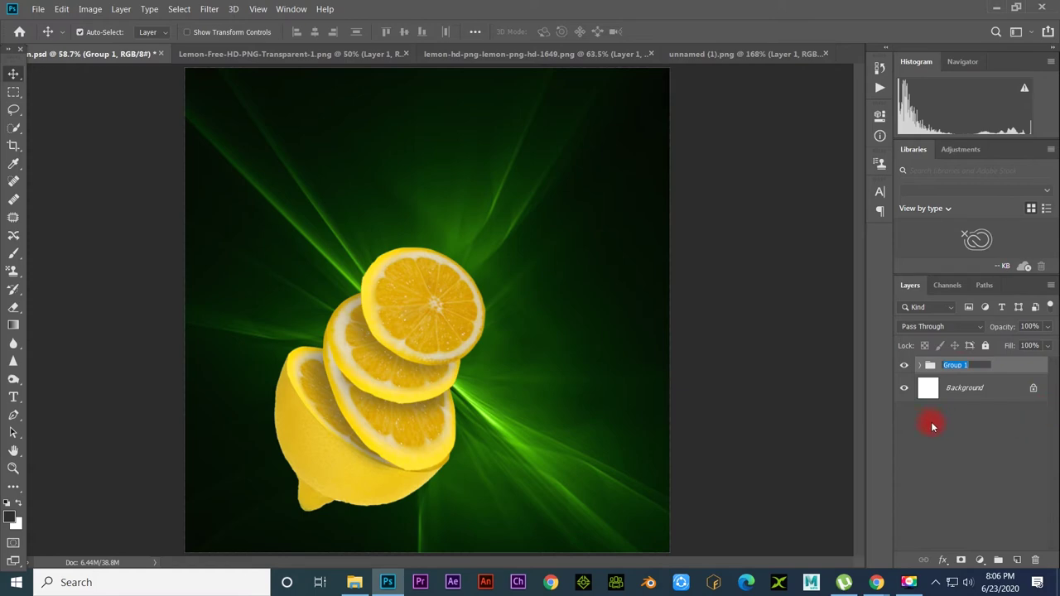
type("leo")
type("mon")
key("Return")
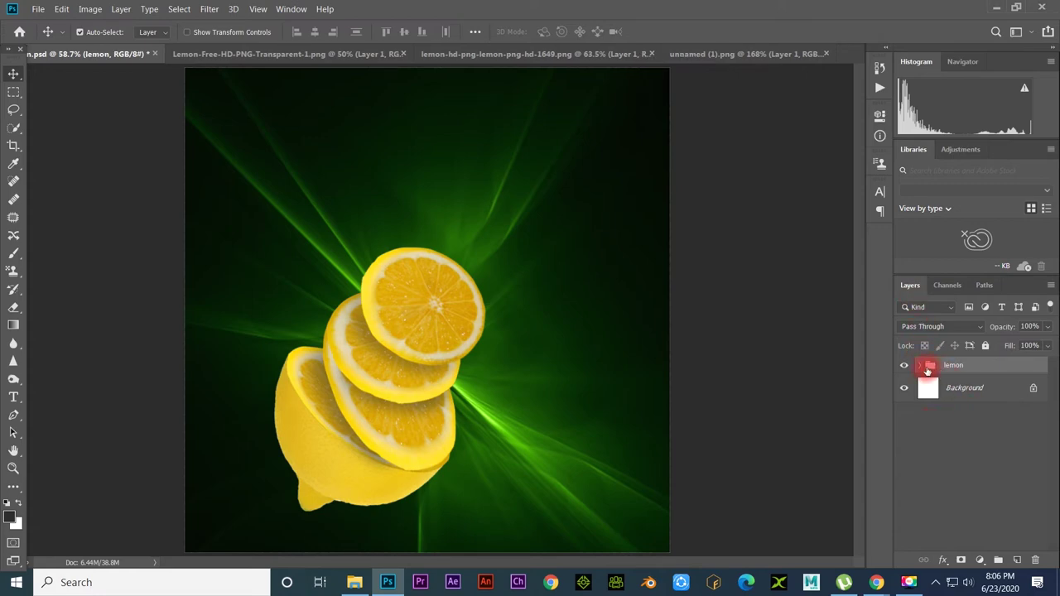
left_click(920, 366)
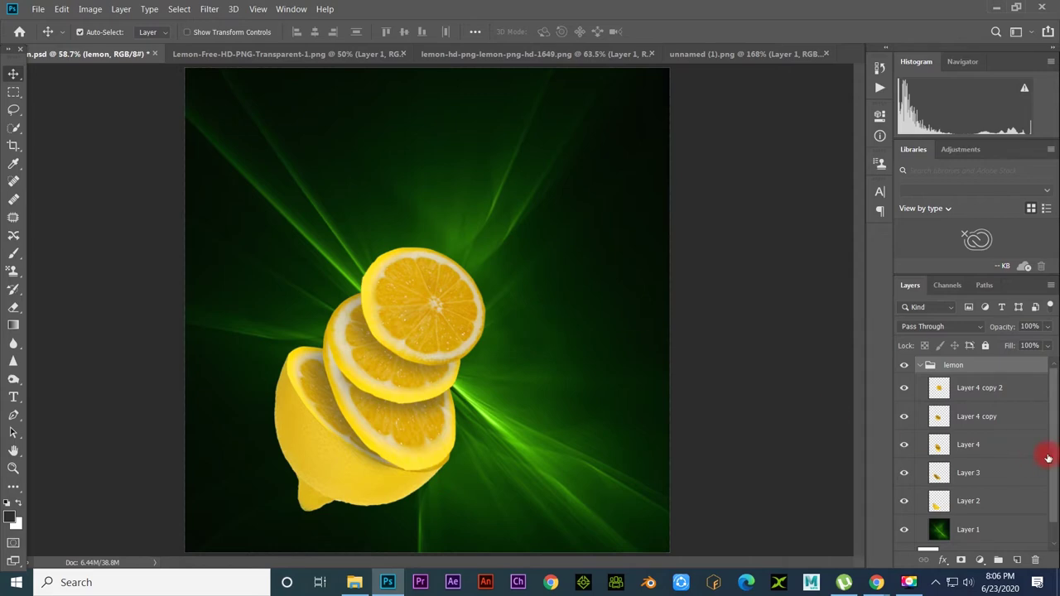
Step: Rotate, scale to about 112% and reposition Layer 2 through Layer 4 copy 2 together
left_click(916, 366)
left_click(974, 391)
left_click(978, 503, "shift")
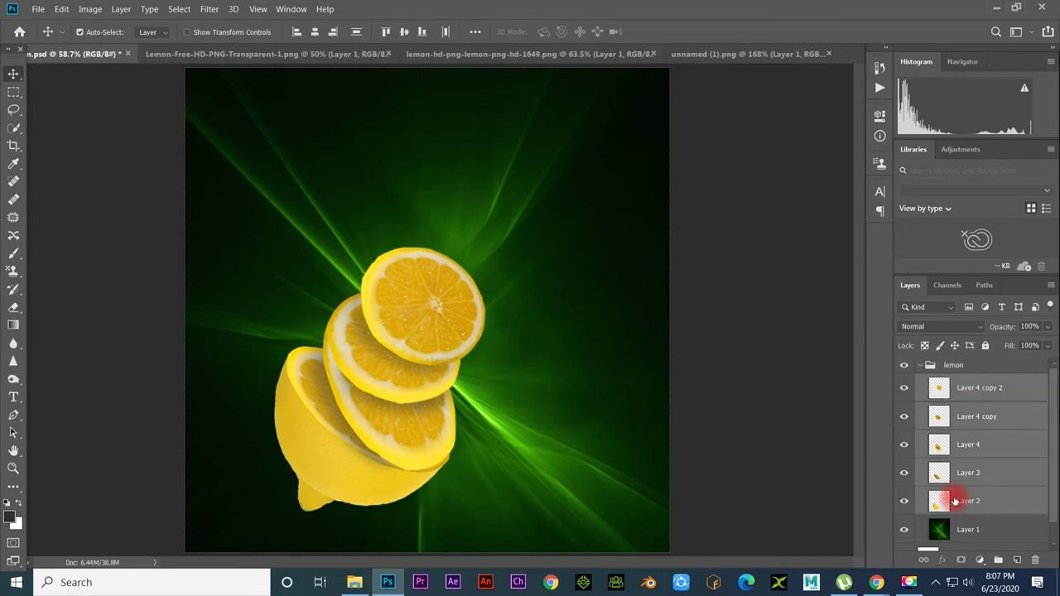
key("ctrl+t")
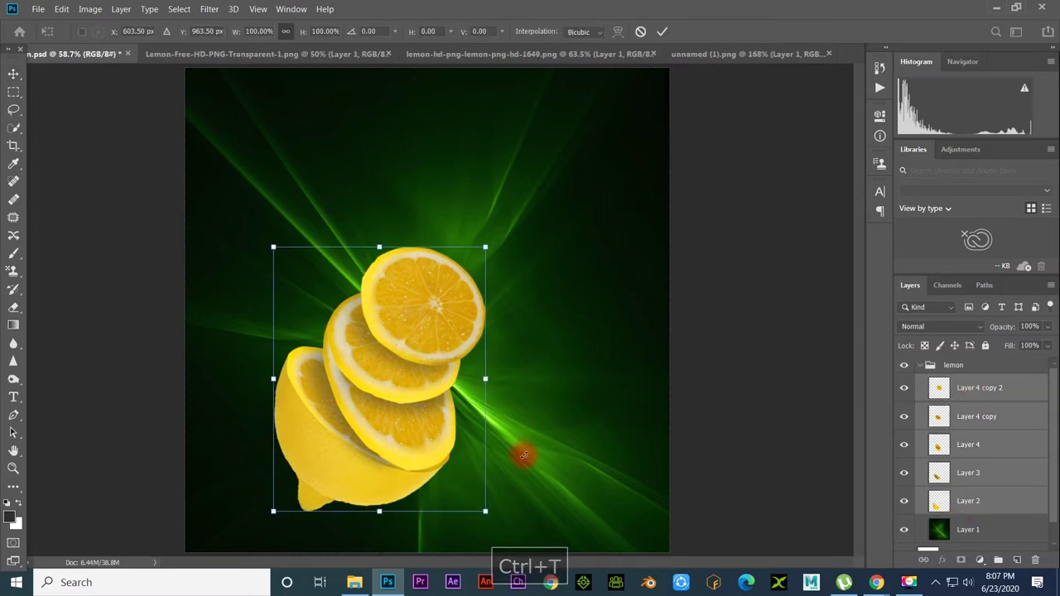
mouse_move(520, 454)
left_mouse_down()
mouse_move(511, 383)
mouse_move(527, 468)
mouse_move(485, 533)
mouse_move(491, 562)
left_mouse_up()
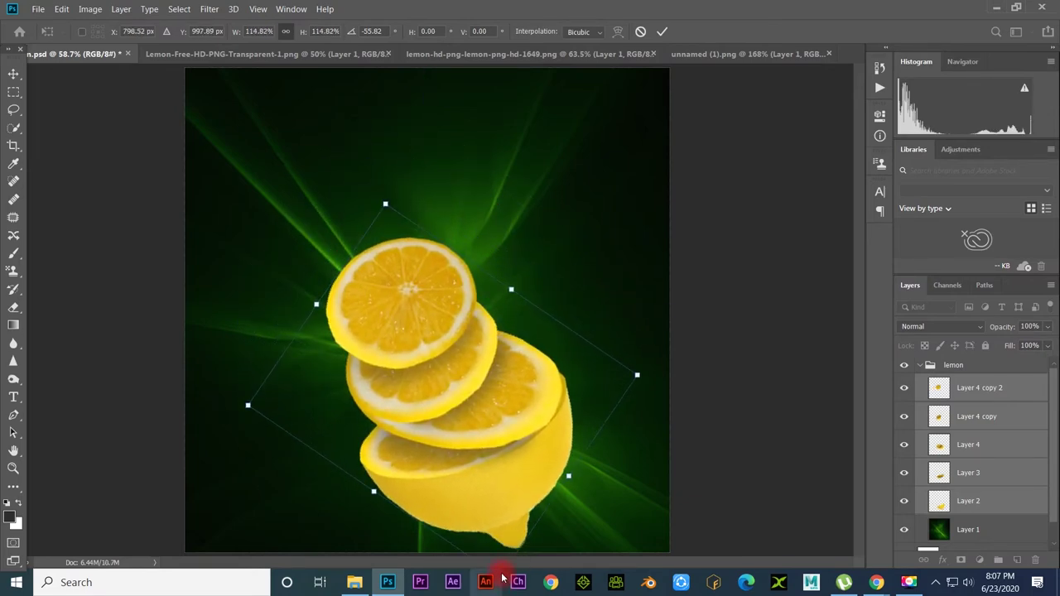
left_click_drag(522, 425, 529, 433)
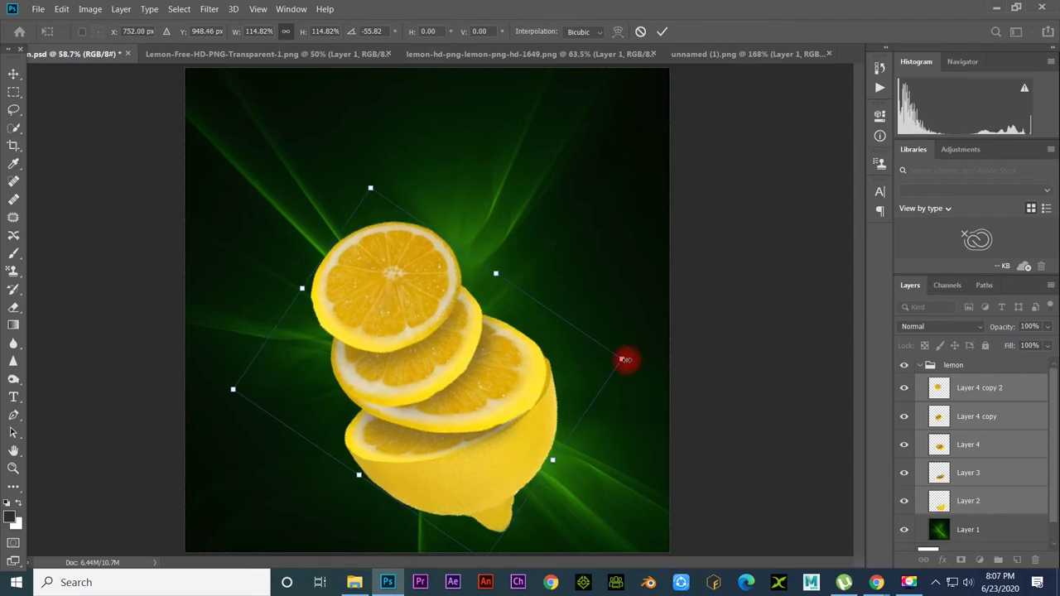
mouse_move(625, 360)
left_mouse_down()
mouse_move(571, 379)
mouse_move(520, 299)
mouse_move(538, 419)
mouse_move(512, 384)
left_mouse_up()
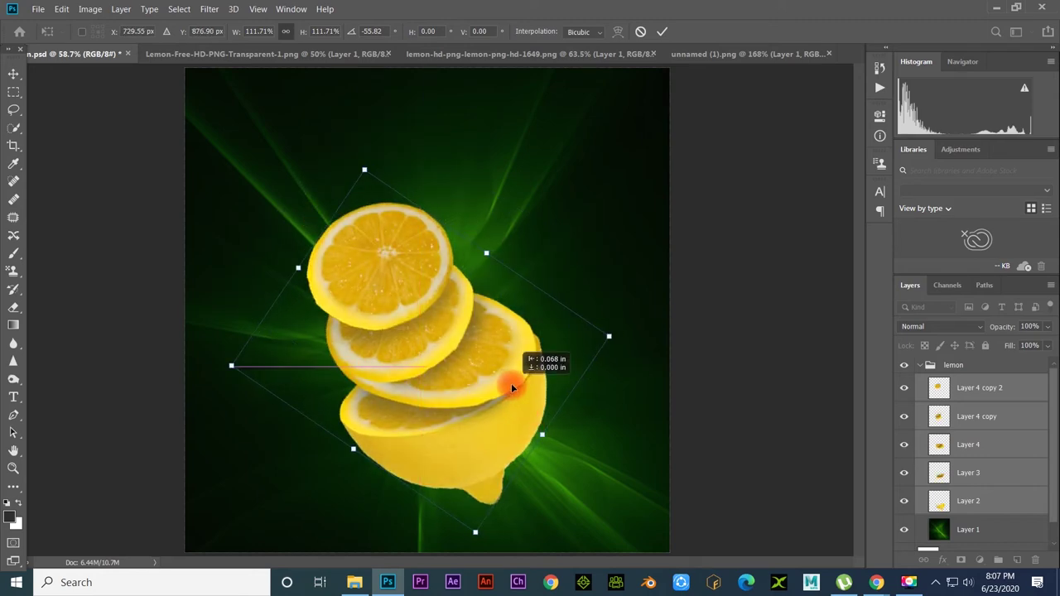
key("Return")
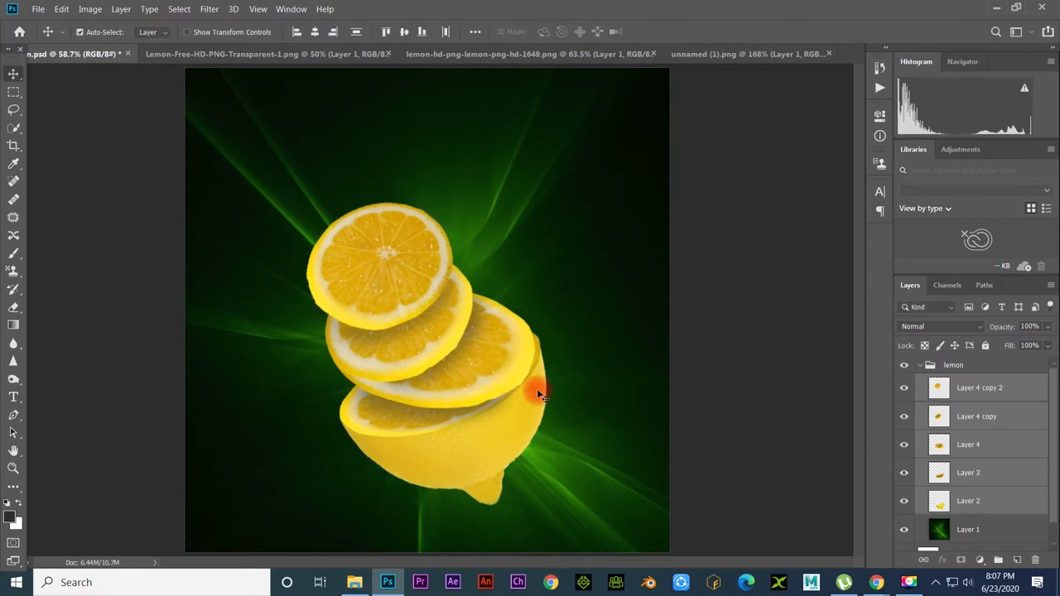
Step: Deselect the whole-lemon image, then close it and the sliced-lemon image without saving
left_click(775, 58)
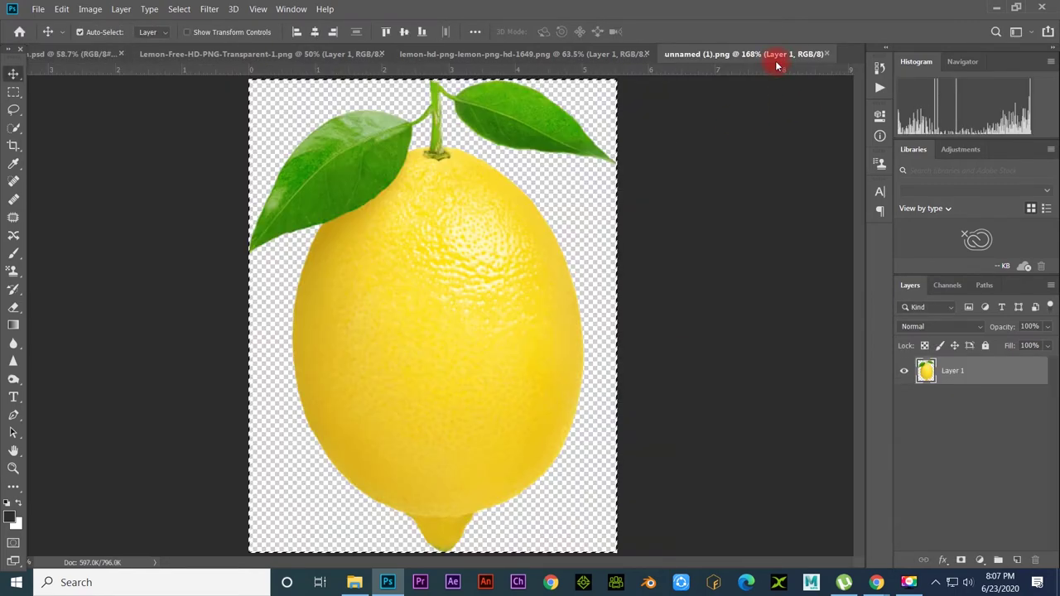
key("ctrl+d")
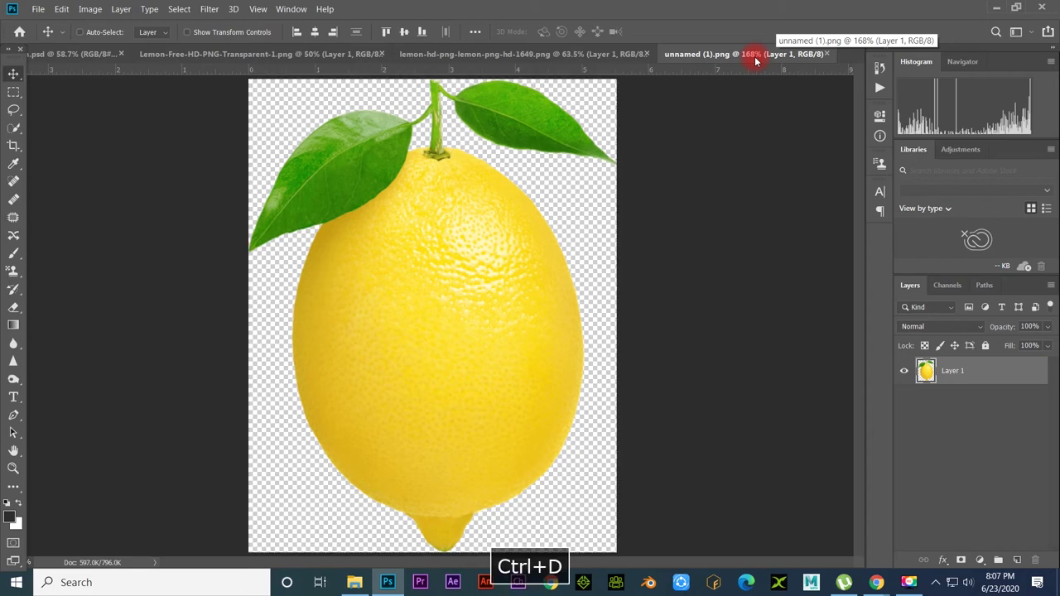
left_click(612, 56)
left_click(745, 54)
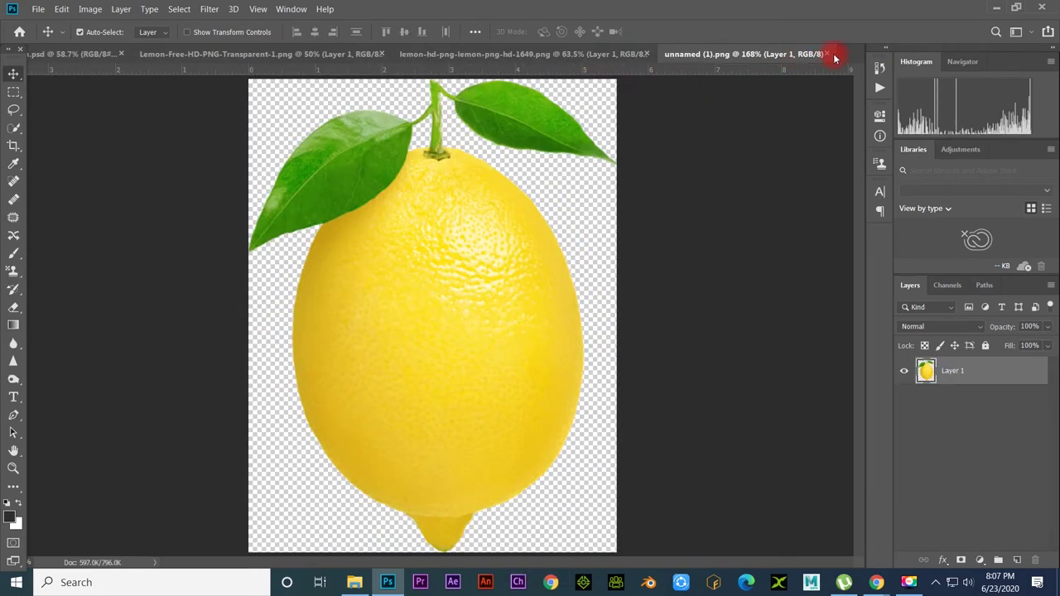
left_click(832, 55)
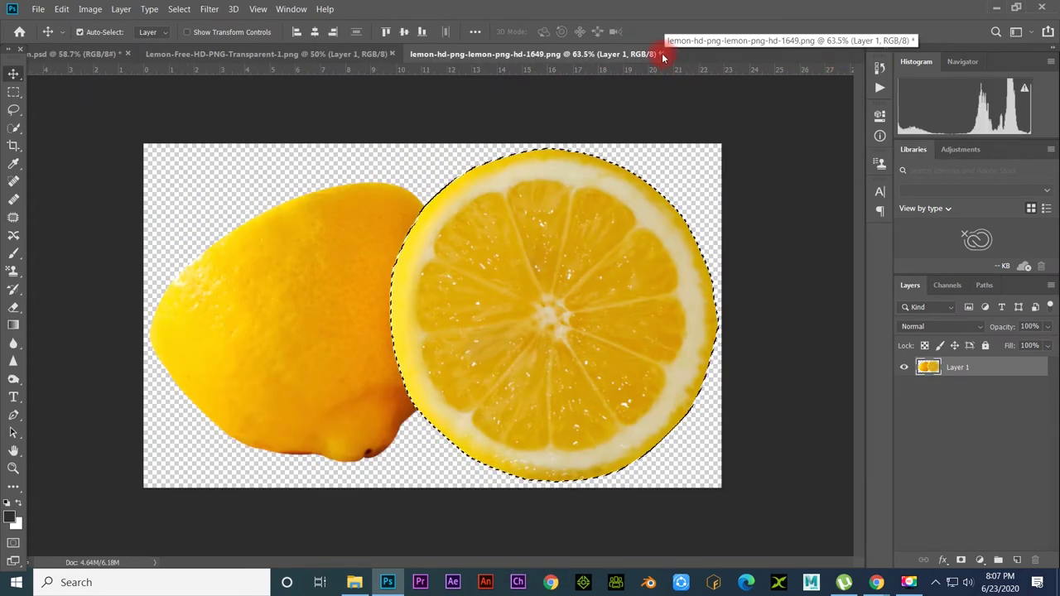
left_click(661, 54)
left_click(565, 239)
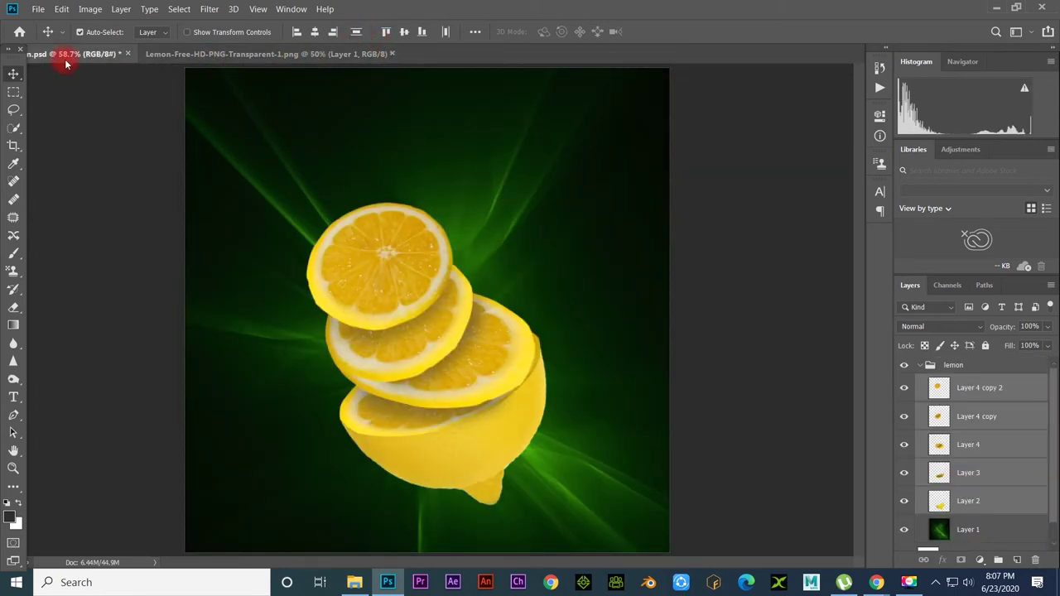
Step: Close the three-lemons image without saving changes
left_click(190, 54)
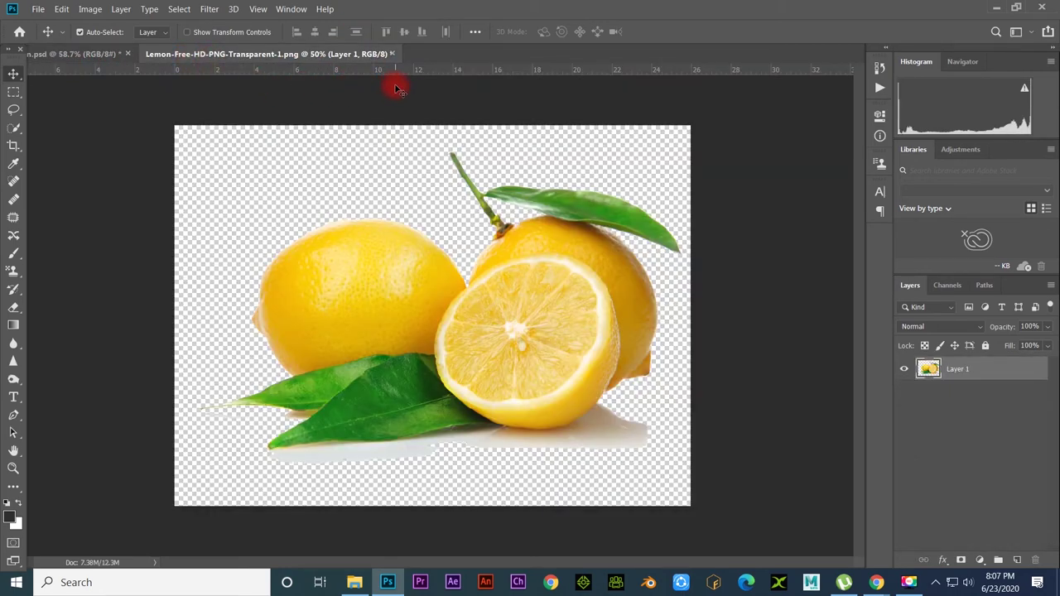
left_click(388, 54)
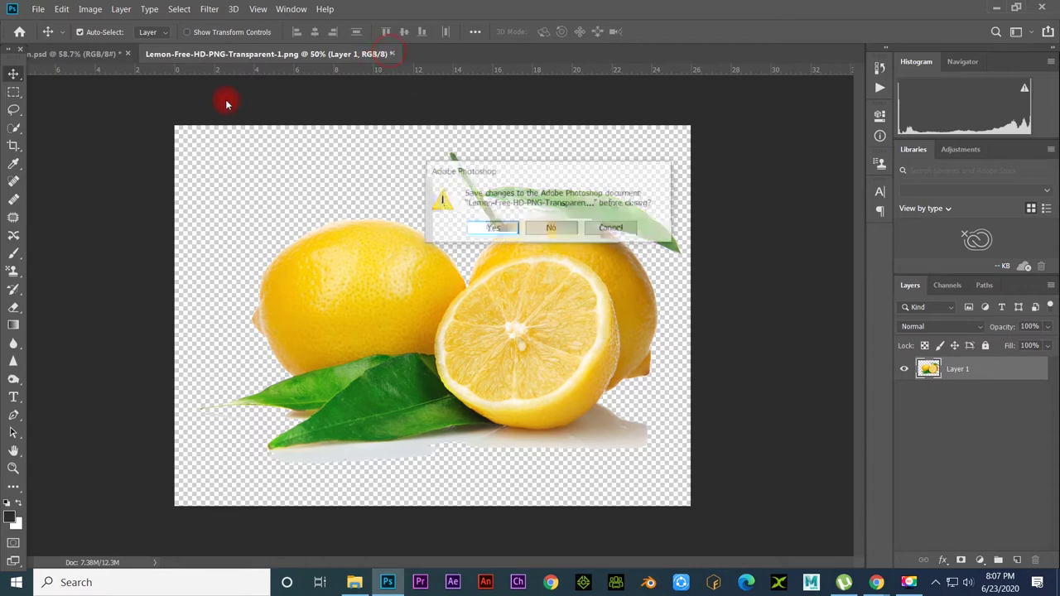
left_click(545, 228)
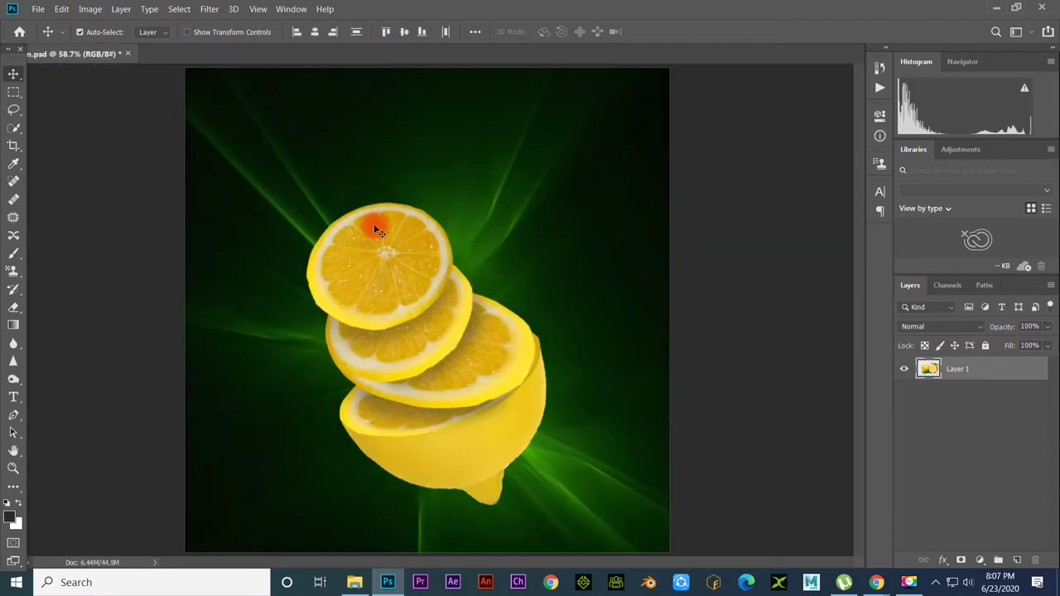
left_click(560, 277, "ctrl")
Step: Open the wave splash and crown splash images together
key("ctrl+o")
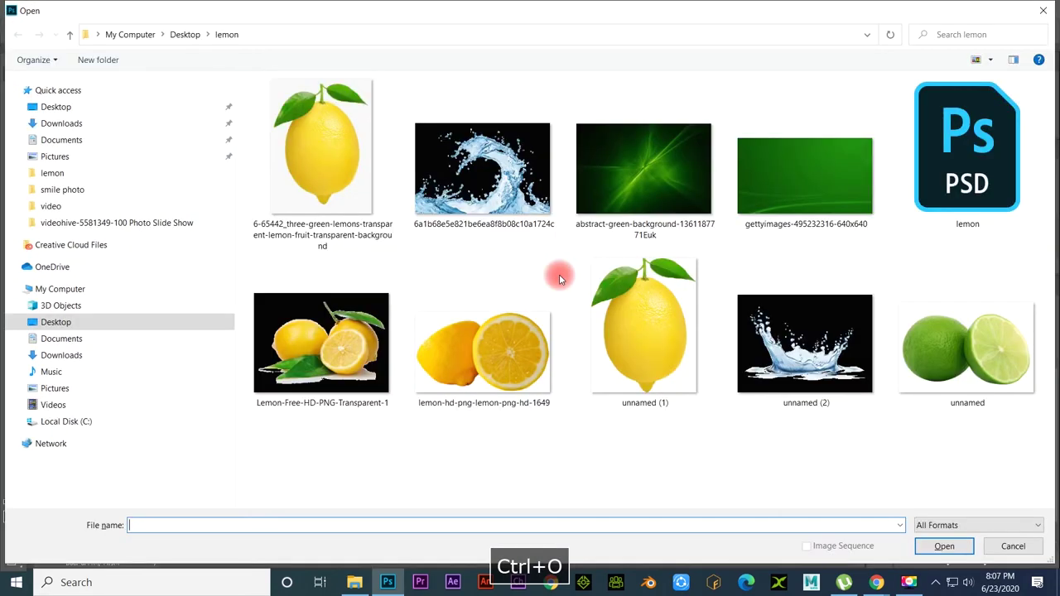
left_click(497, 182)
left_click(798, 398, "ctrl")
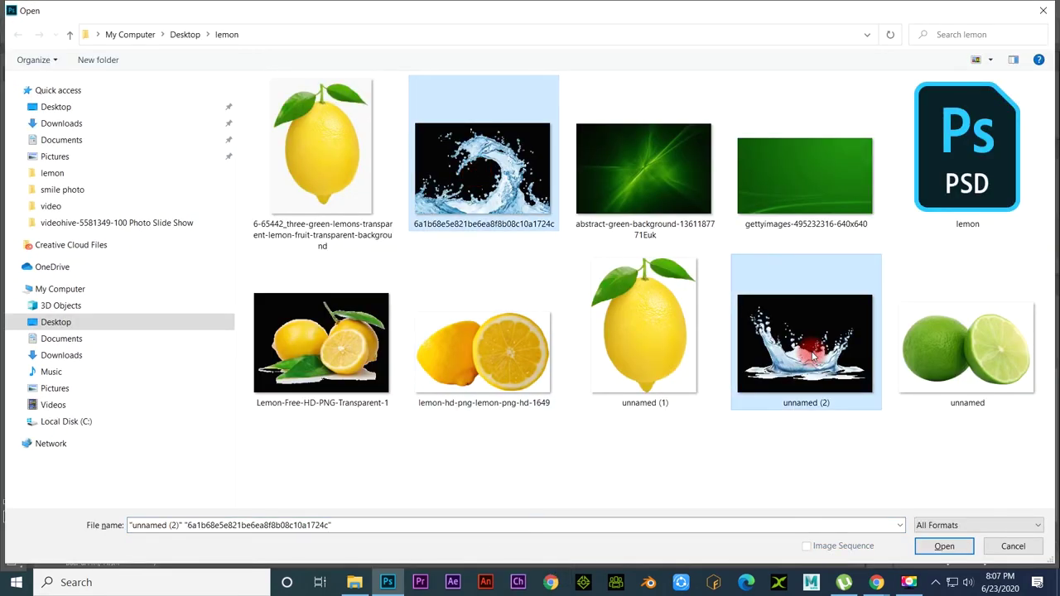
key("Return")
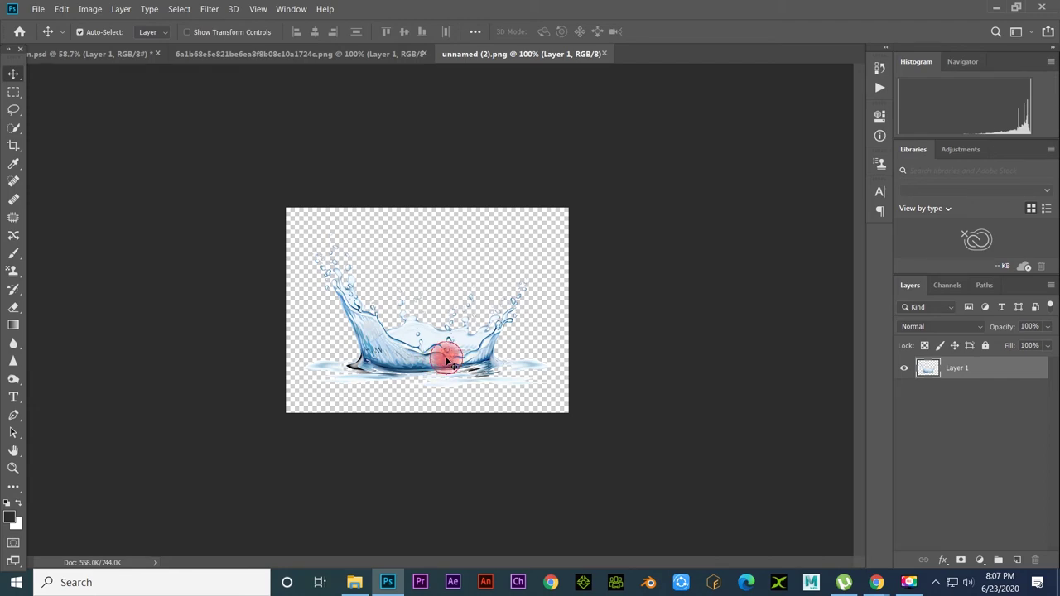
Step: Copy the whole crown splash image and paste it into lemon.psd as Layer 5
key("ctrl+a")
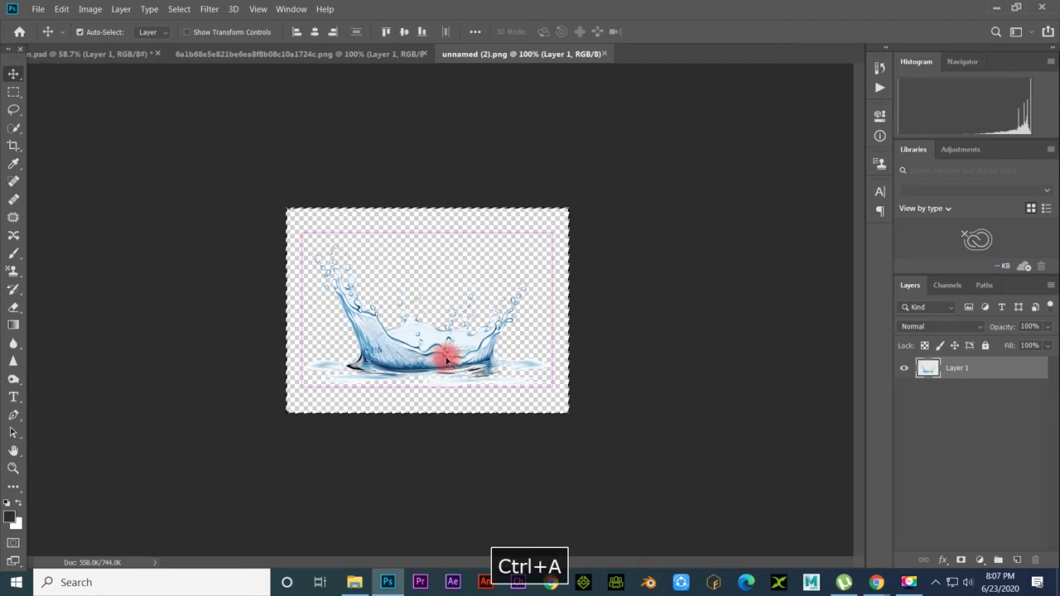
key("ctrl+c")
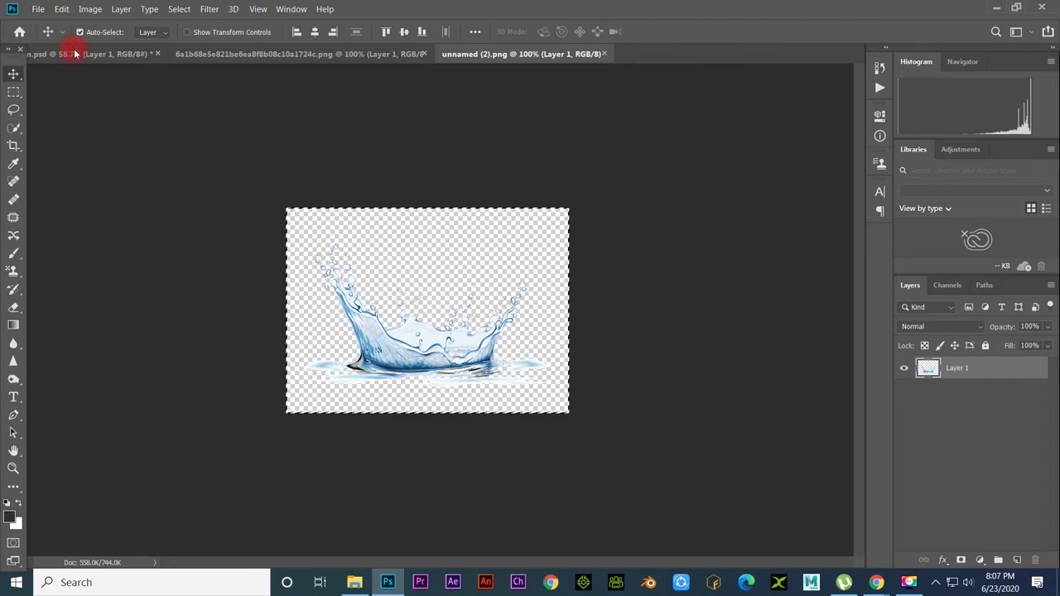
left_click(72, 54)
key("ctrl+v")
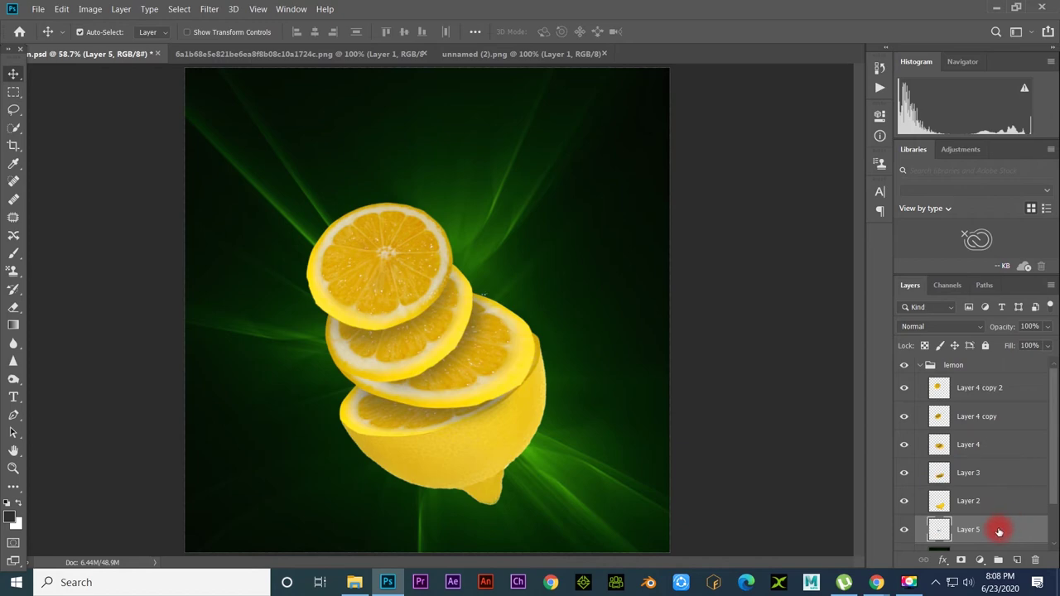
Step: Move Layer 5 into the lemon group, flip, stretch and rotate it about 25°, then restack it lower
left_click_drag(1000, 530, 985, 385)
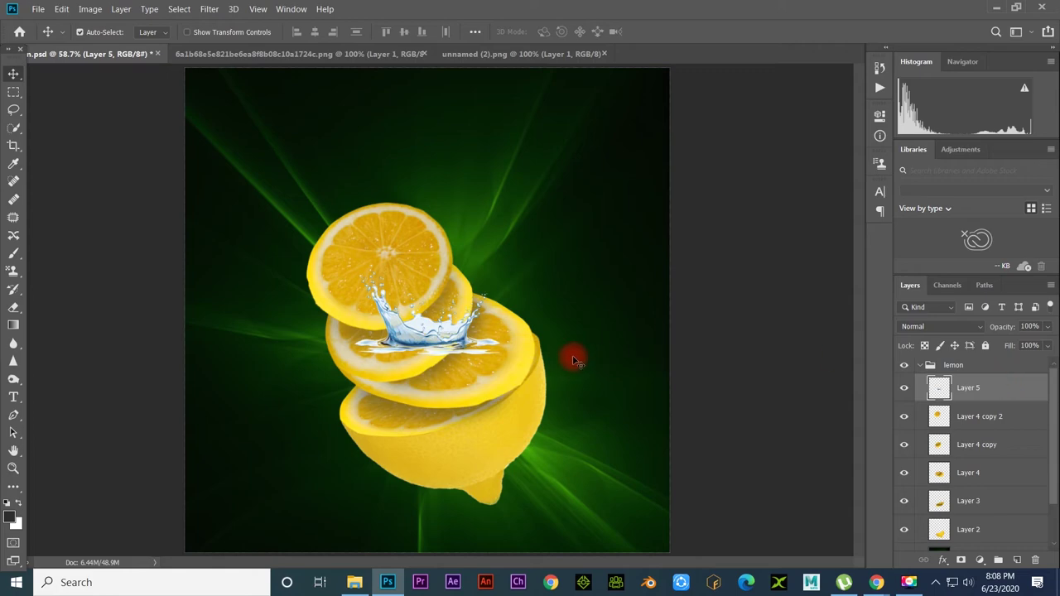
key("ctrl+t")
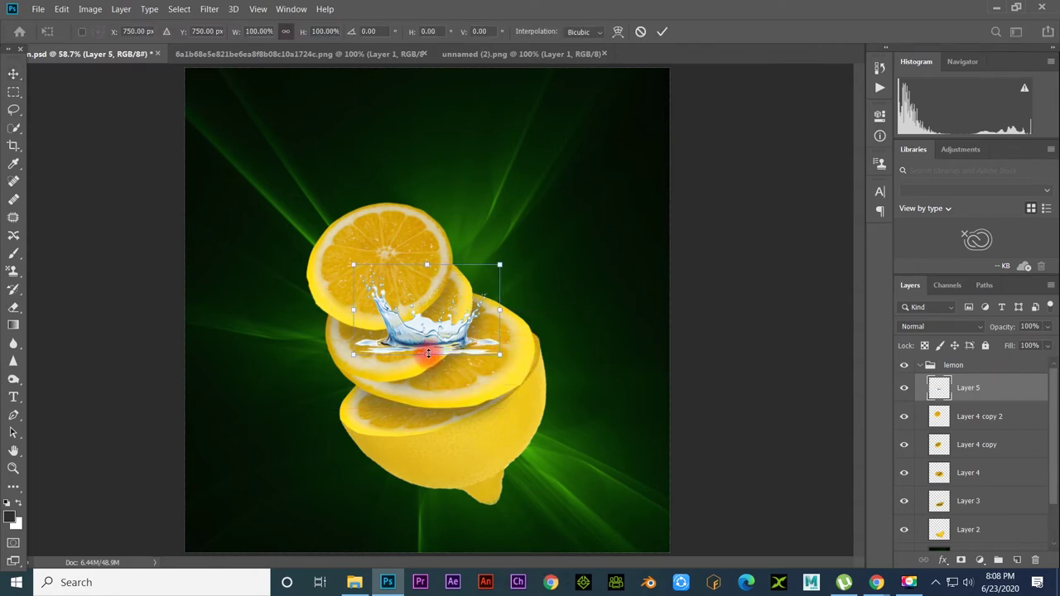
mouse_move(429, 354)
left_mouse_down()
mouse_move(443, 448)
mouse_move(410, 410)
left_mouse_up()
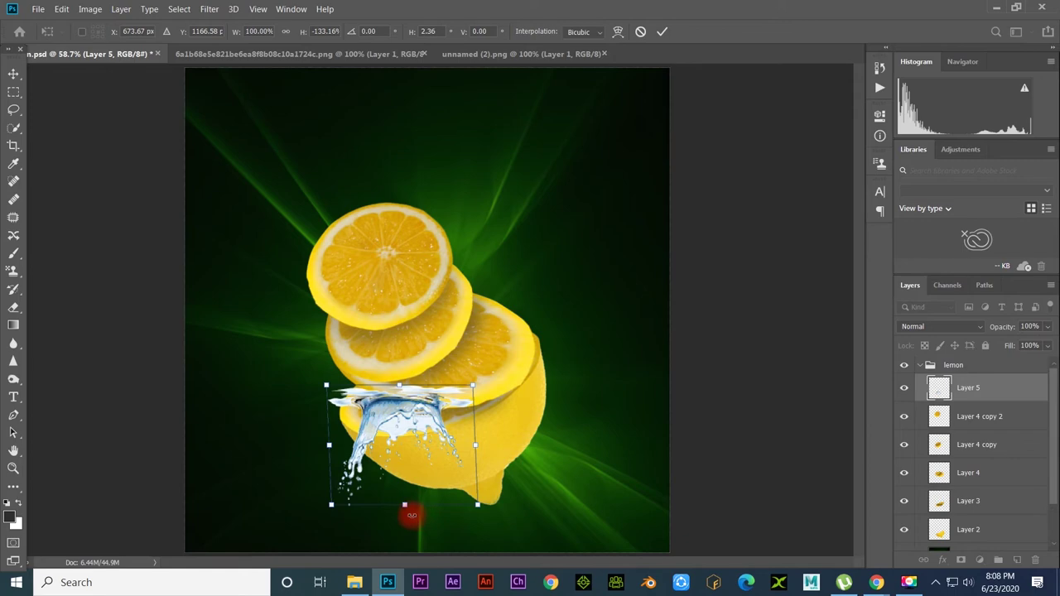
left_click_drag(398, 538, 386, 556)
mouse_move(425, 467)
left_mouse_down()
mouse_move(484, 454)
mouse_move(487, 487)
left_mouse_up()
mouse_move(369, 474)
left_mouse_down()
mouse_move(364, 452)
mouse_move(401, 437)
left_mouse_up()
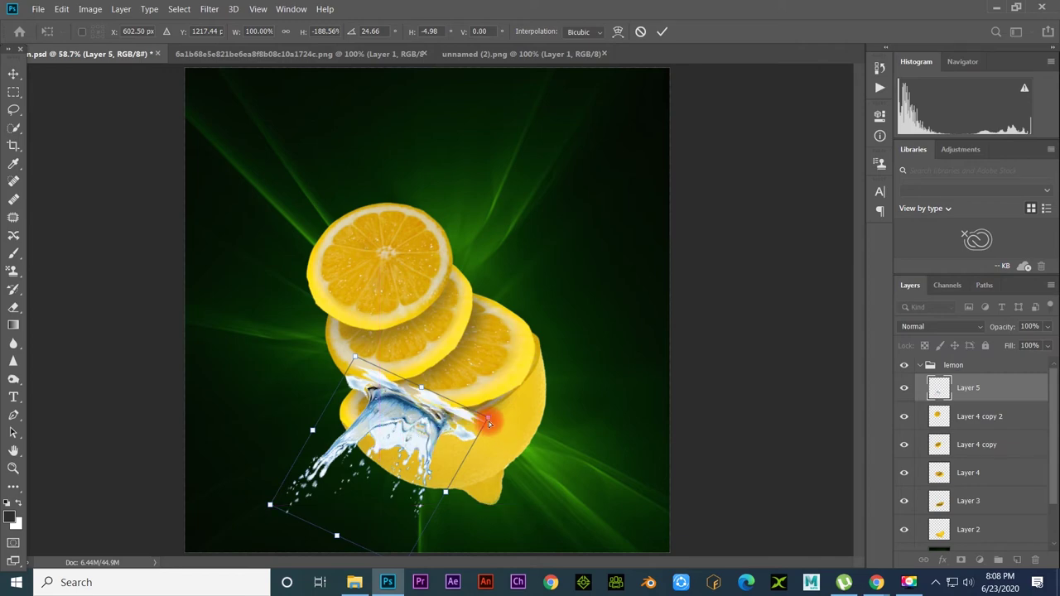
left_click_drag(489, 423, 496, 389)
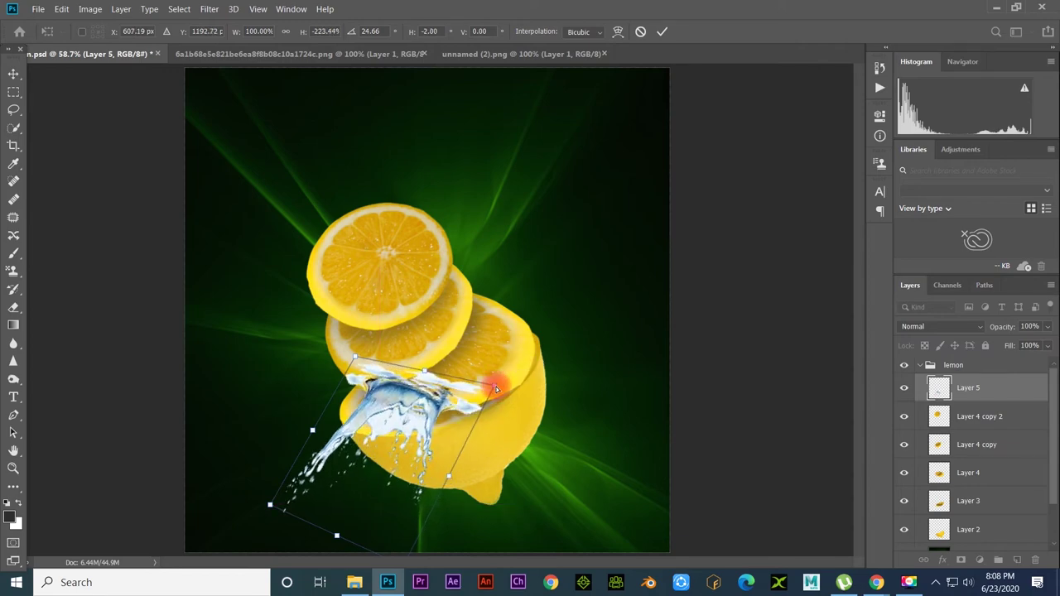
double_click(415, 407)
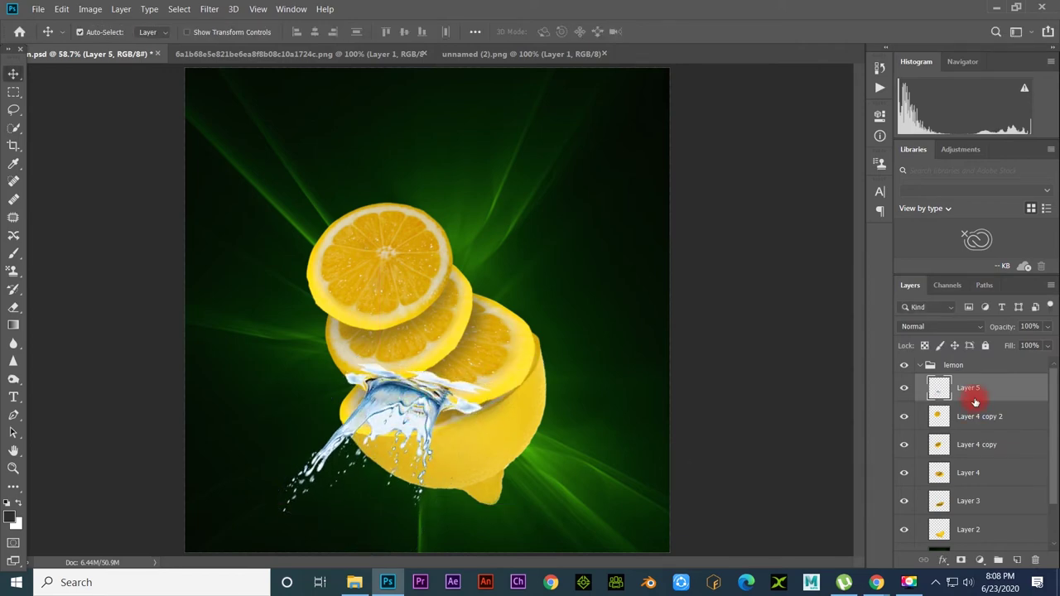
mouse_move(975, 402)
left_mouse_down()
mouse_move(973, 501)
mouse_move(975, 440)
left_mouse_up()
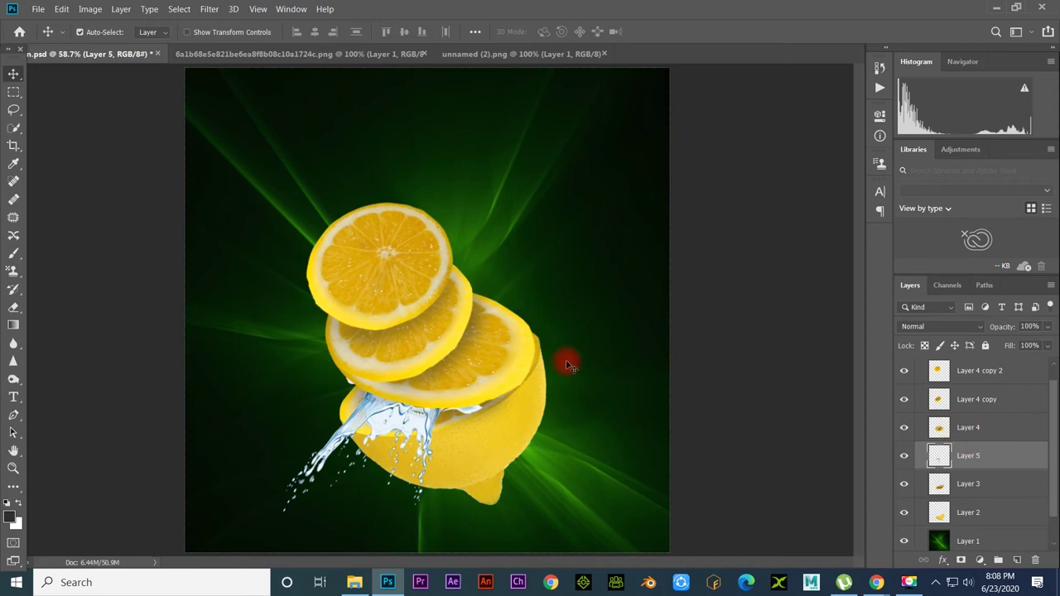
Step: Zoom in on the splash tucked beneath the lemon slices over the lemon half
key("space")
key("ctrl")
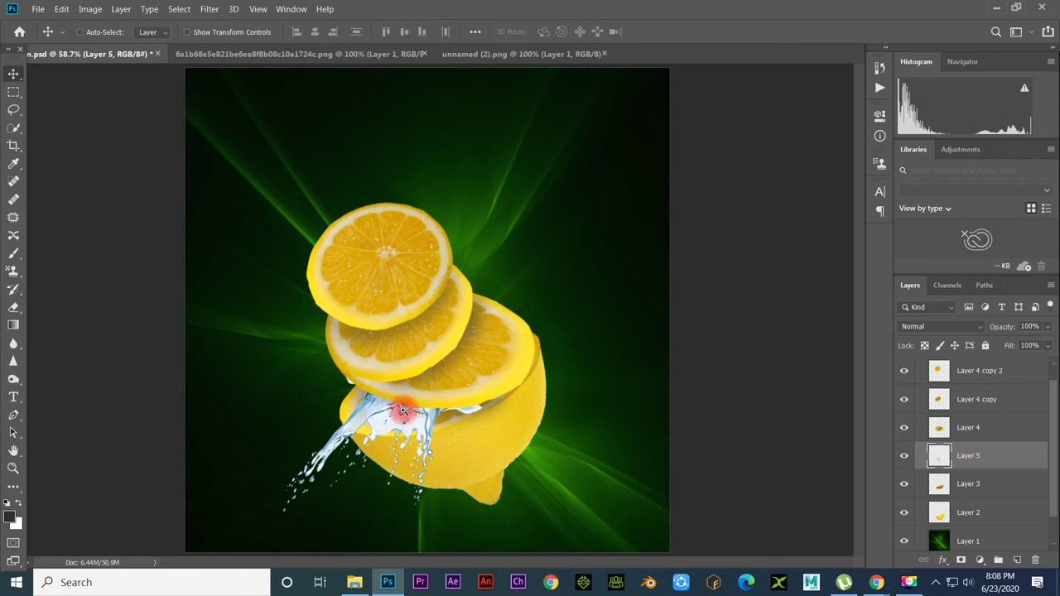
mouse_move(401, 410)
left_mouse_down()
mouse_move(419, 445)
mouse_move(372, 320)
left_mouse_up()
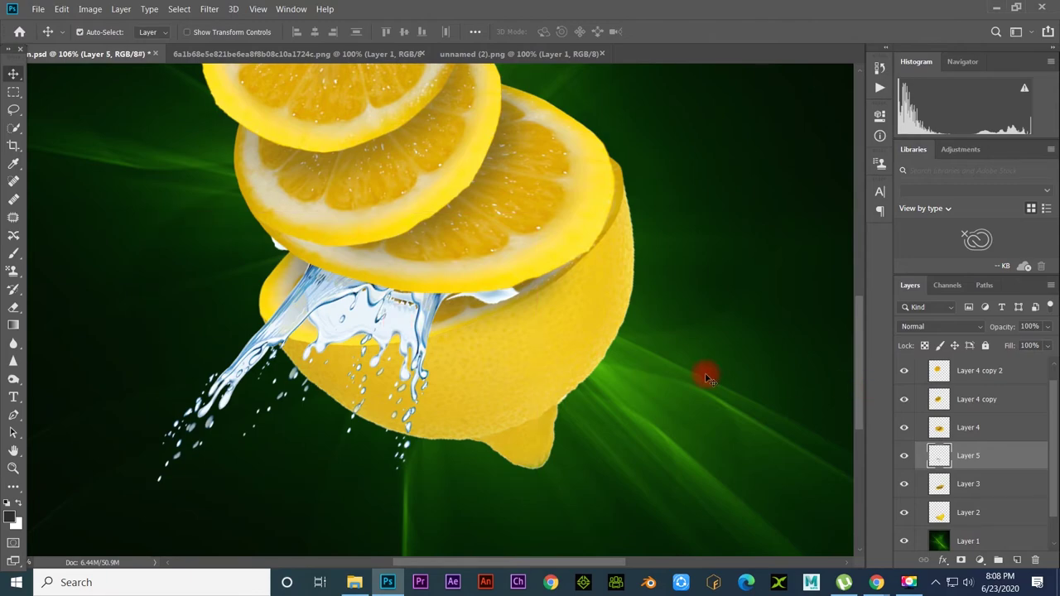
Step: Open Layer 5's blend mode list to preview Multiply and Color Burn on the splash
left_click(936, 428, "ctrl")
left_click(946, 330)
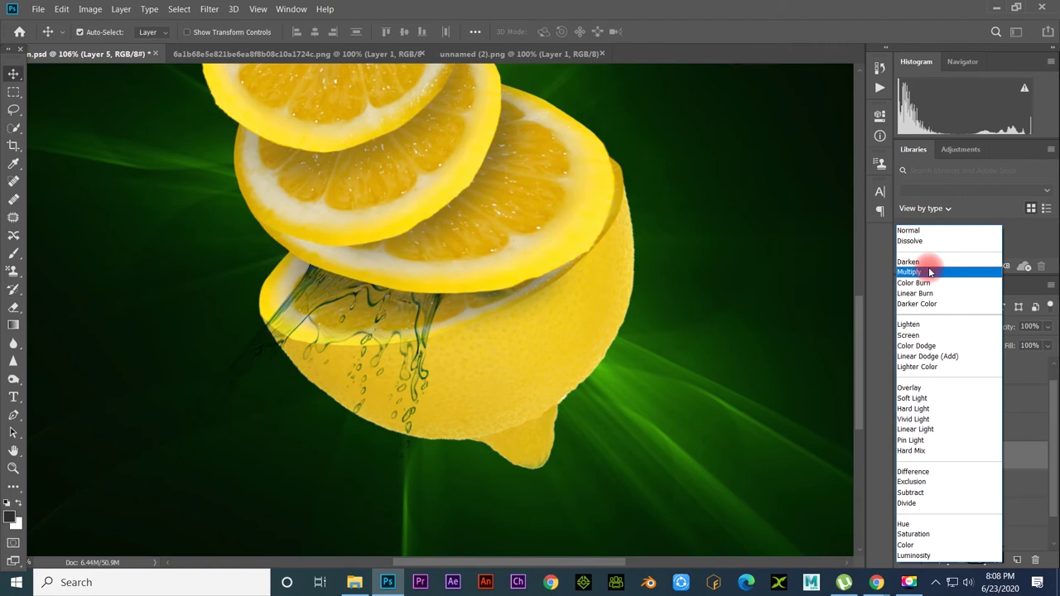
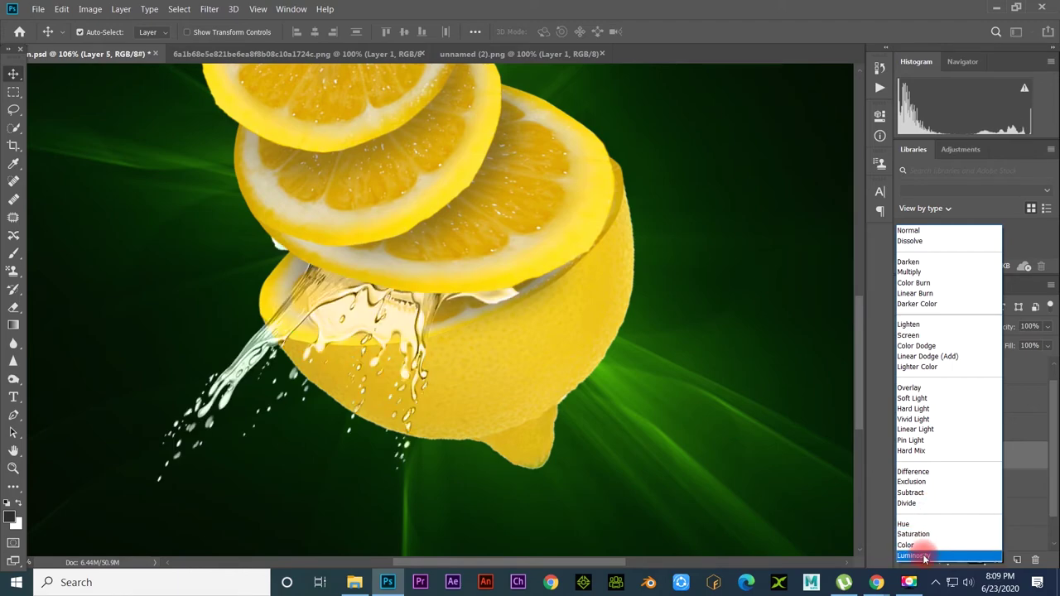
Step: Switch Layer 5's water splash to Luminosity and toggle its visibility to compare the blend
left_click(926, 556)
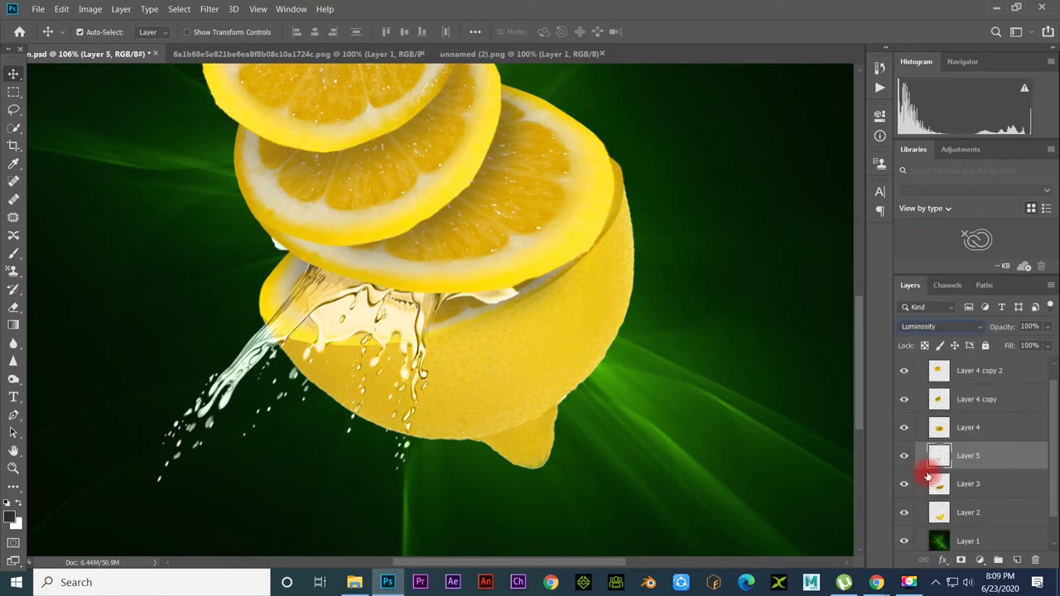
left_click(907, 458)
left_click(905, 457)
left_click(938, 395)
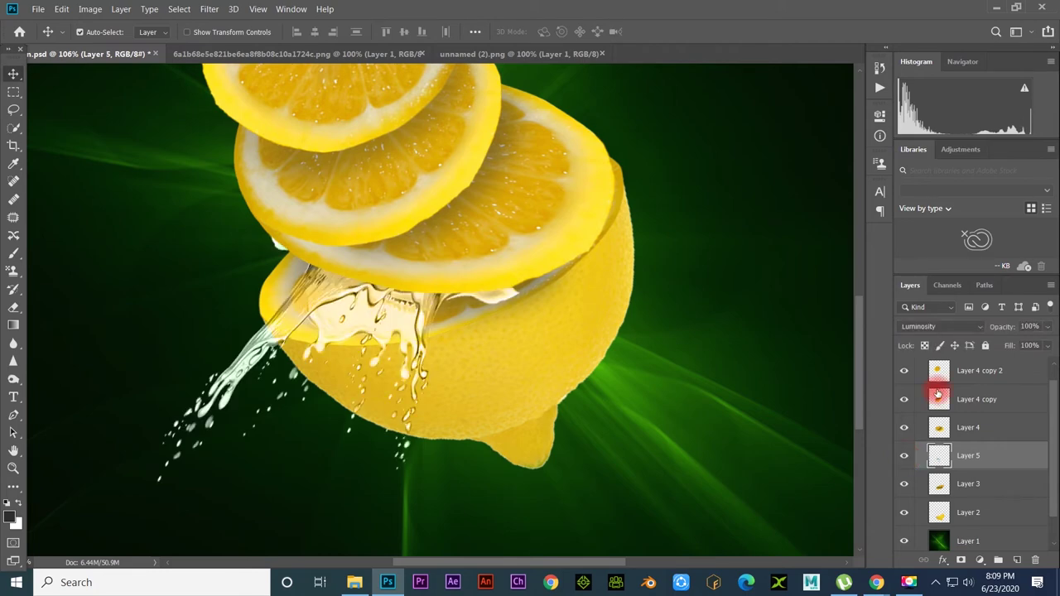
key("ctrl+0")
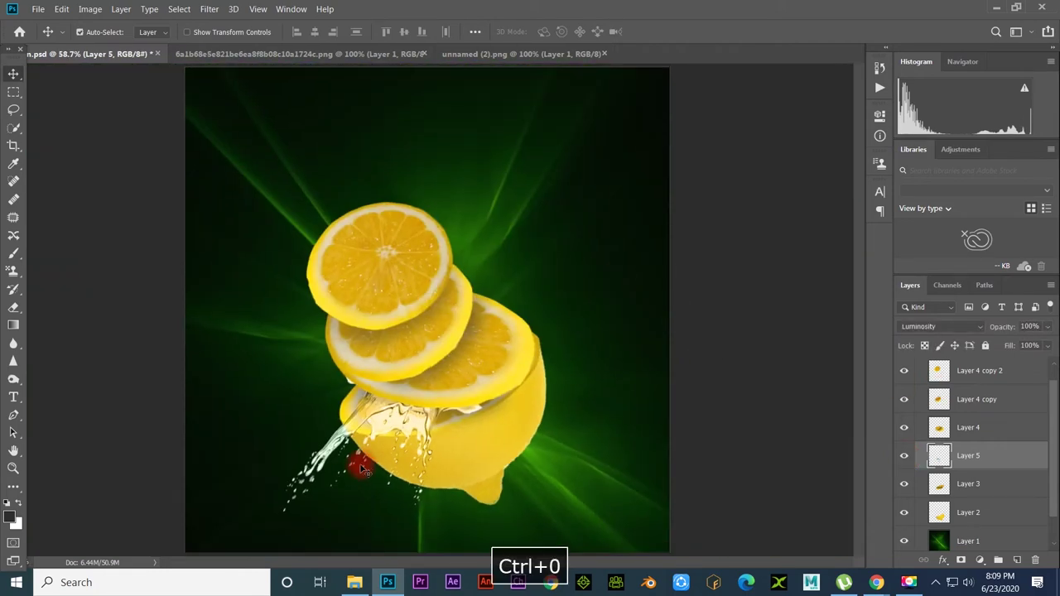
Step: Keep Luminosity as the blend mode and set Layer 5's opacity to 95%
left_click(428, 450)
left_click(368, 430, "ctrl")
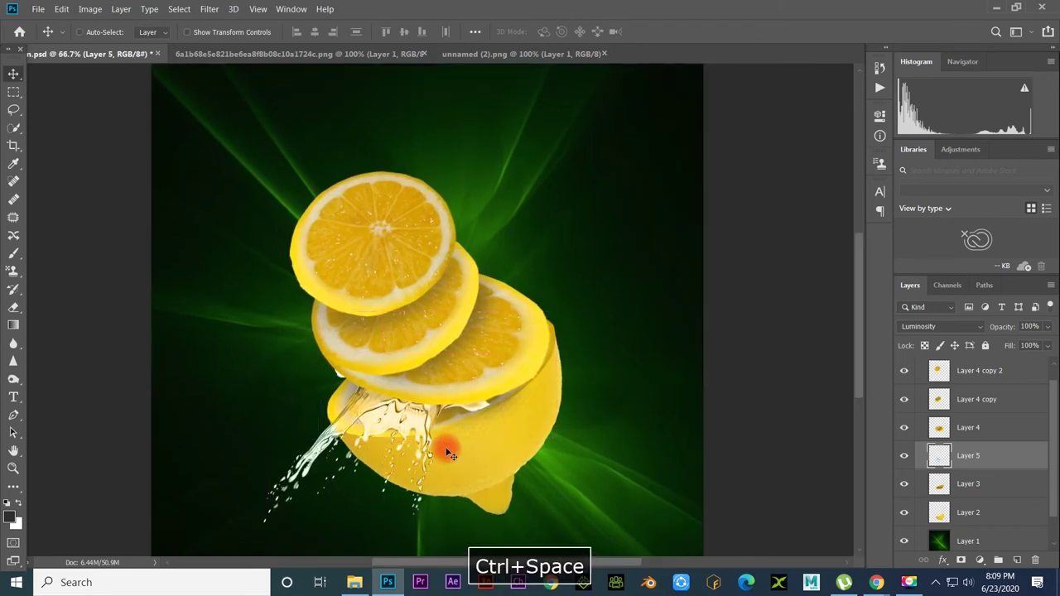
key("ctrl+0")
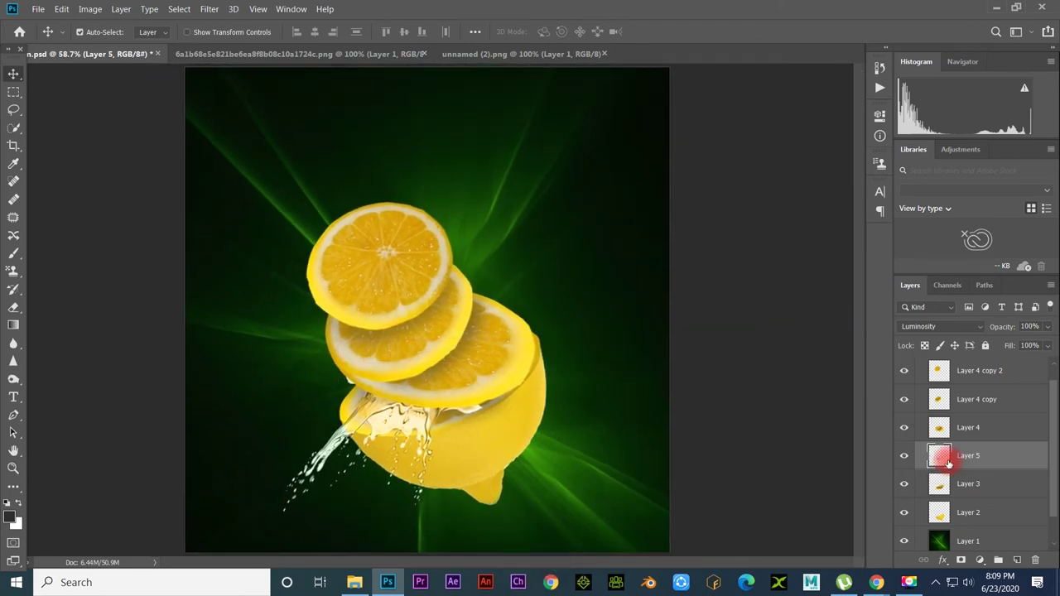
left_click(948, 324)
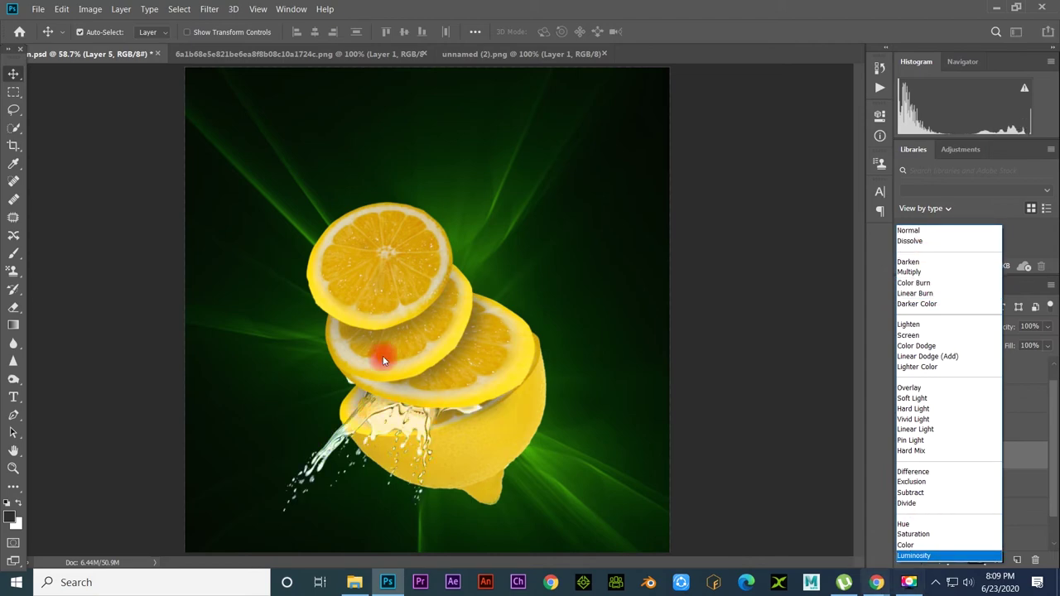
left_click(253, 417)
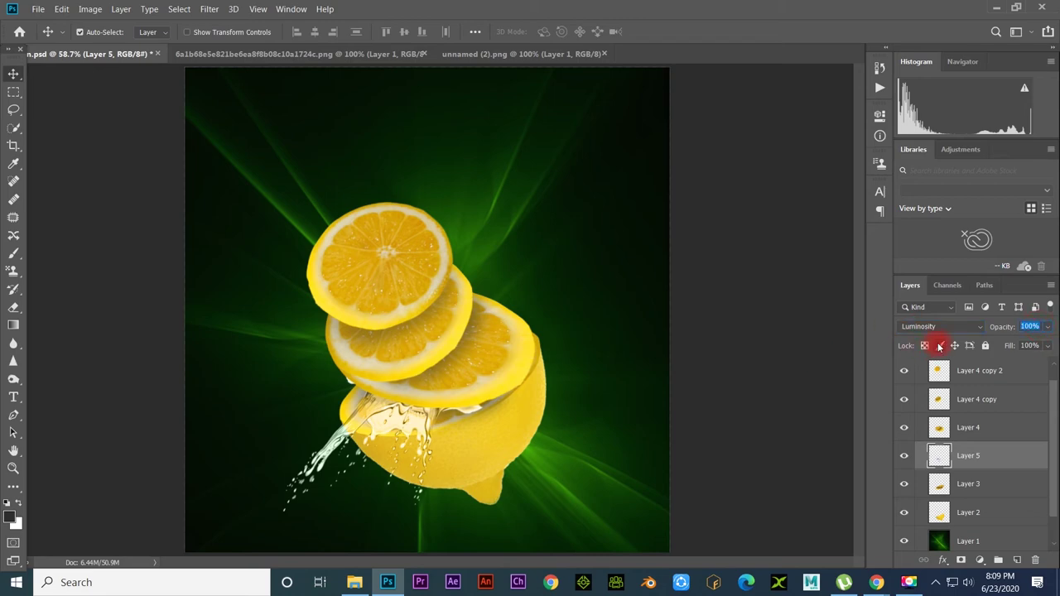
type("50")
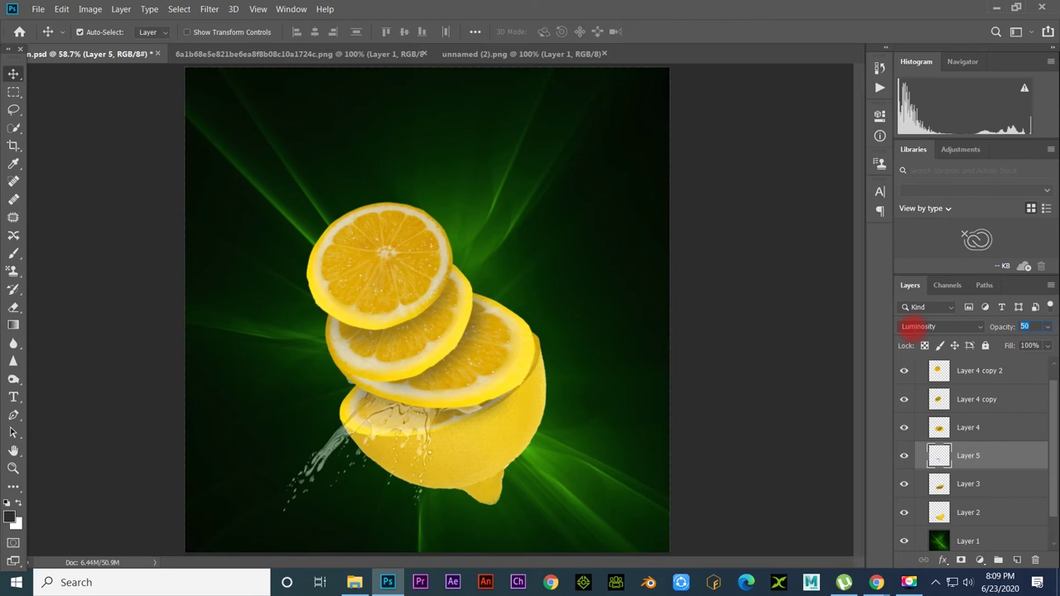
type("95")
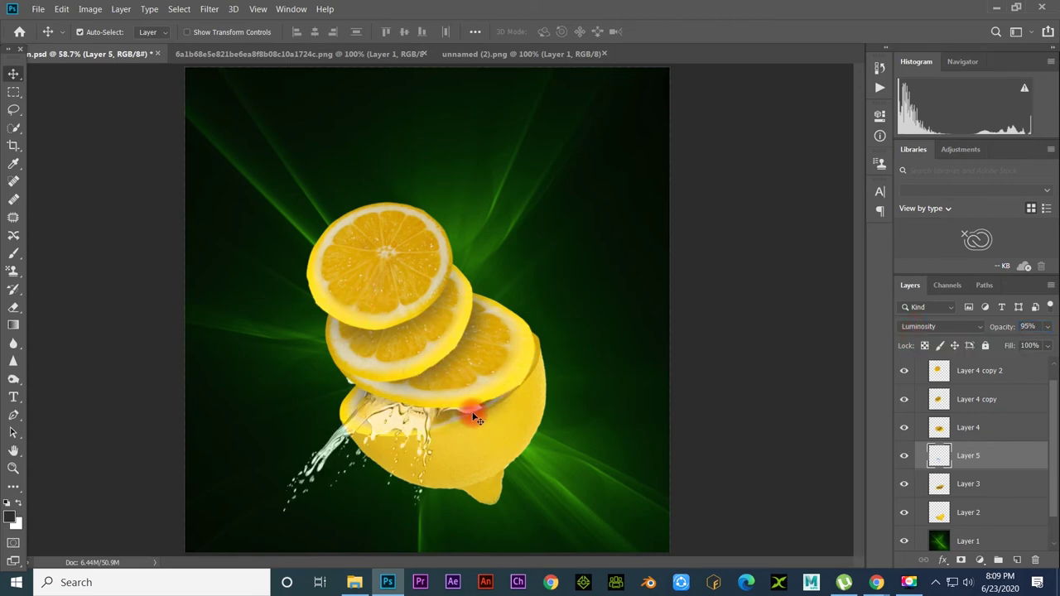
Step: Alt-drag the water splash with the Move tool to make a copy right of the lemon
key("ctrl+t")
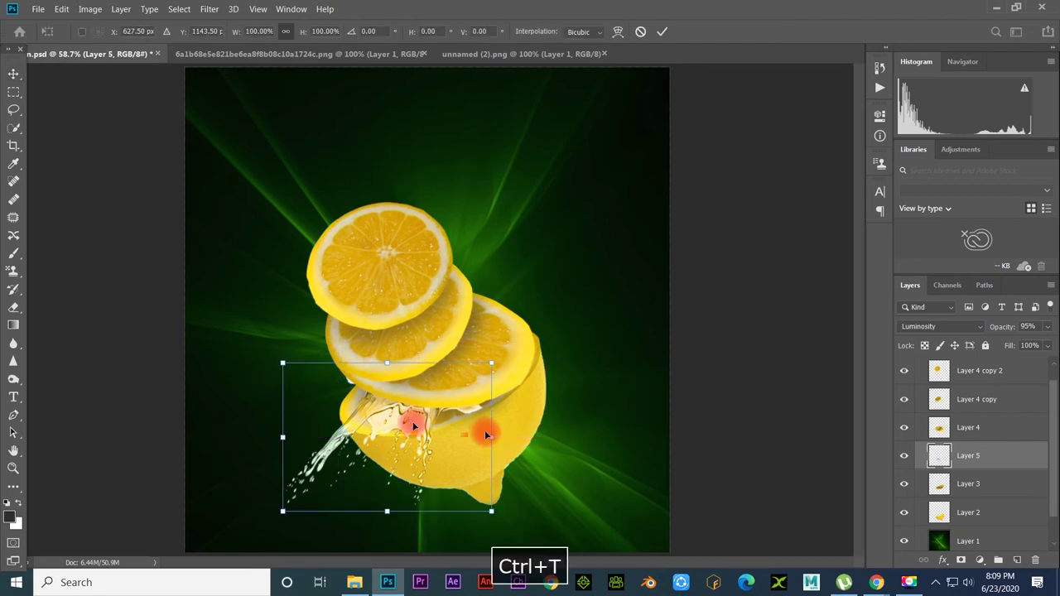
key("Return")
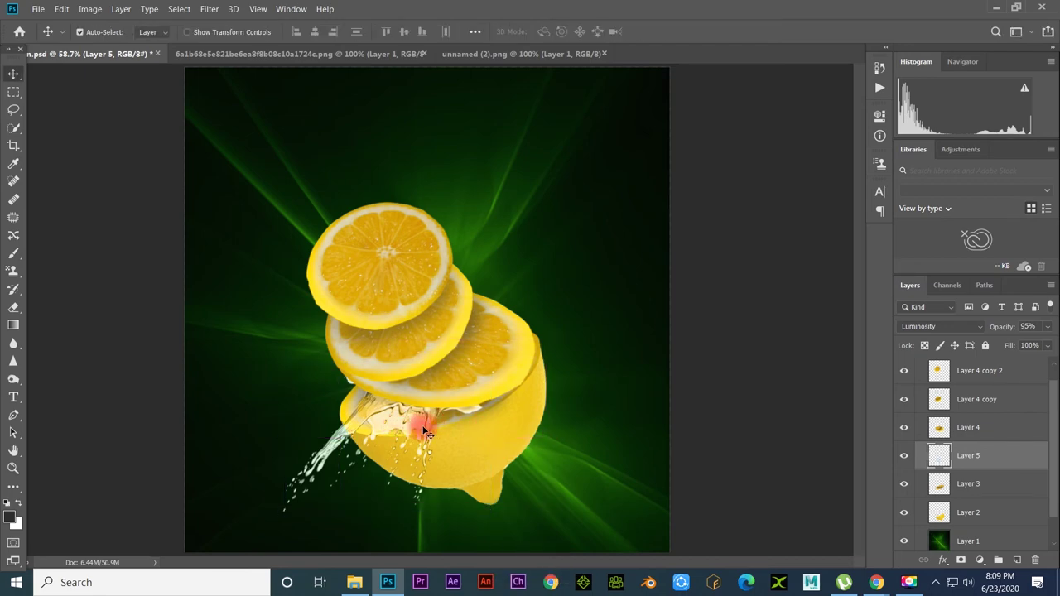
key("e")
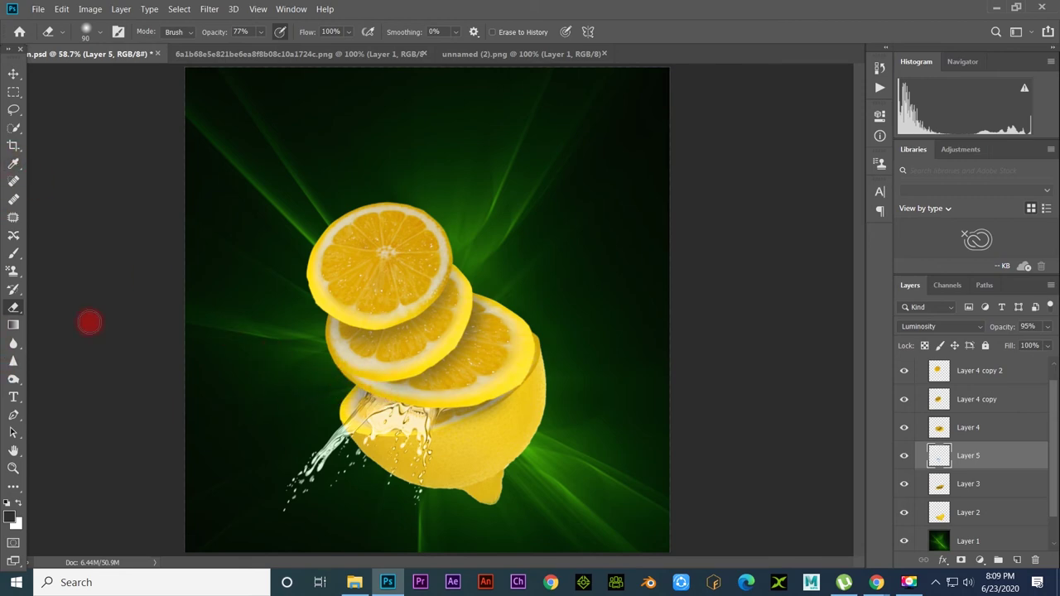
left_click(22, 78)
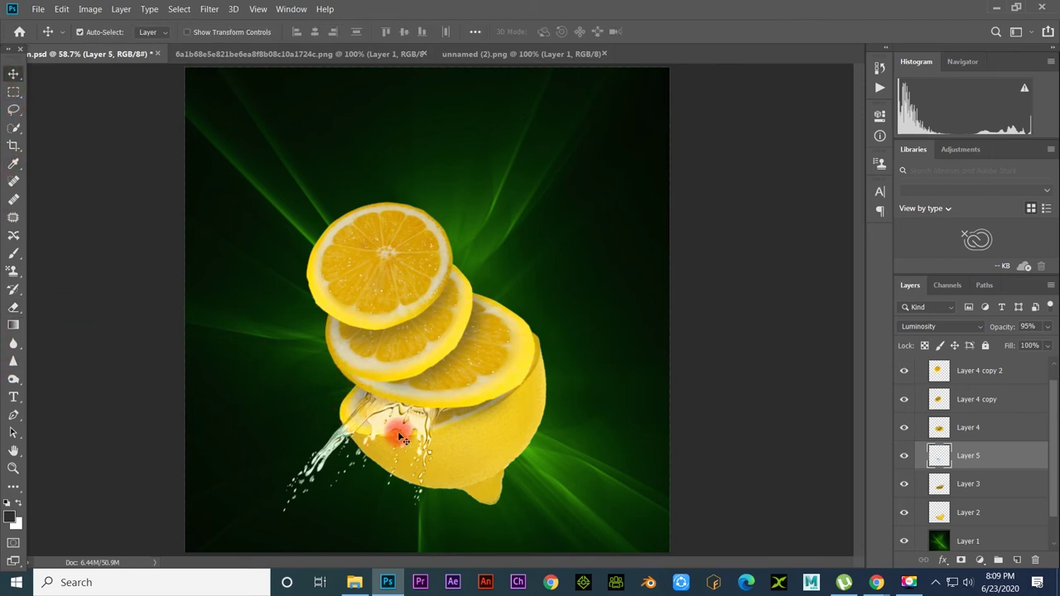
left_click_drag(402, 440, 481, 442)
Step: Rotate the splash copy about -43°, shrink it to roughly 81% and move it up-right
key("ctrl+t")
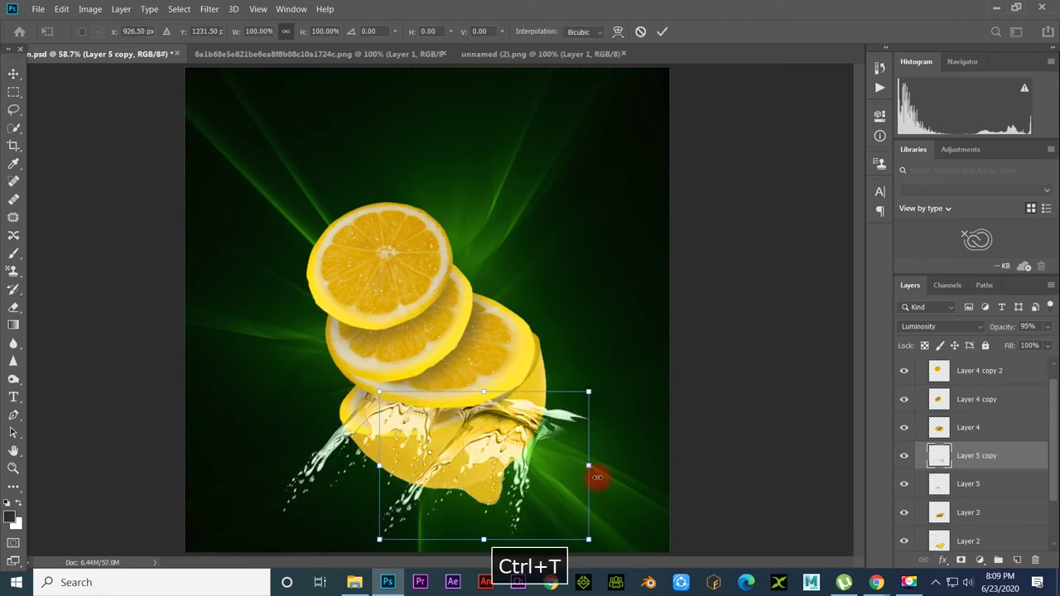
mouse_move(597, 478)
left_mouse_down()
mouse_move(559, 466)
mouse_move(561, 425)
left_mouse_up()
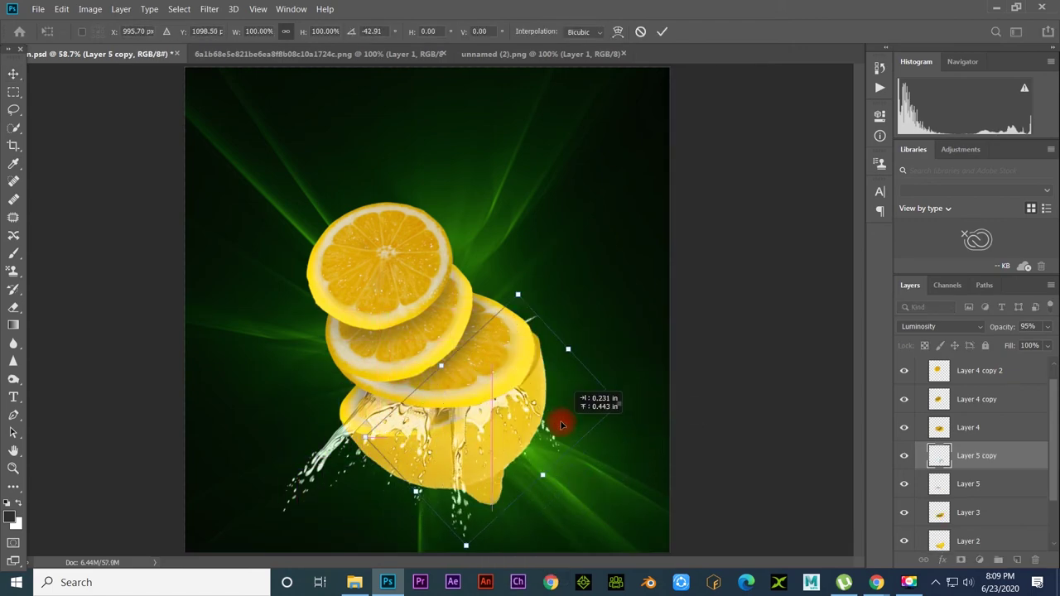
left_click_drag(550, 473, 537, 461)
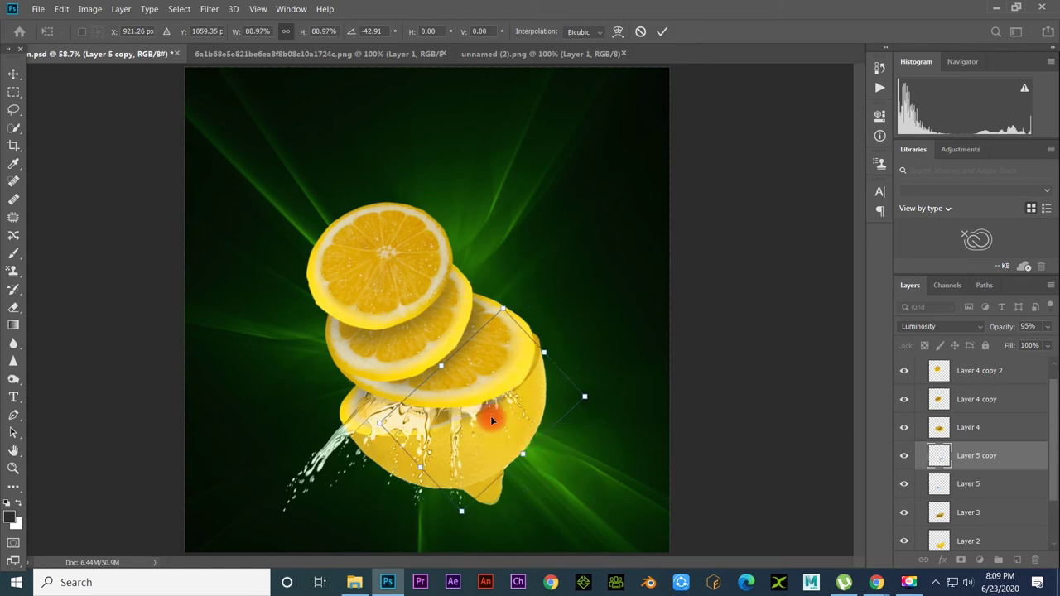
left_click_drag(492, 417, 473, 398)
left_click_drag(555, 464, 618, 320)
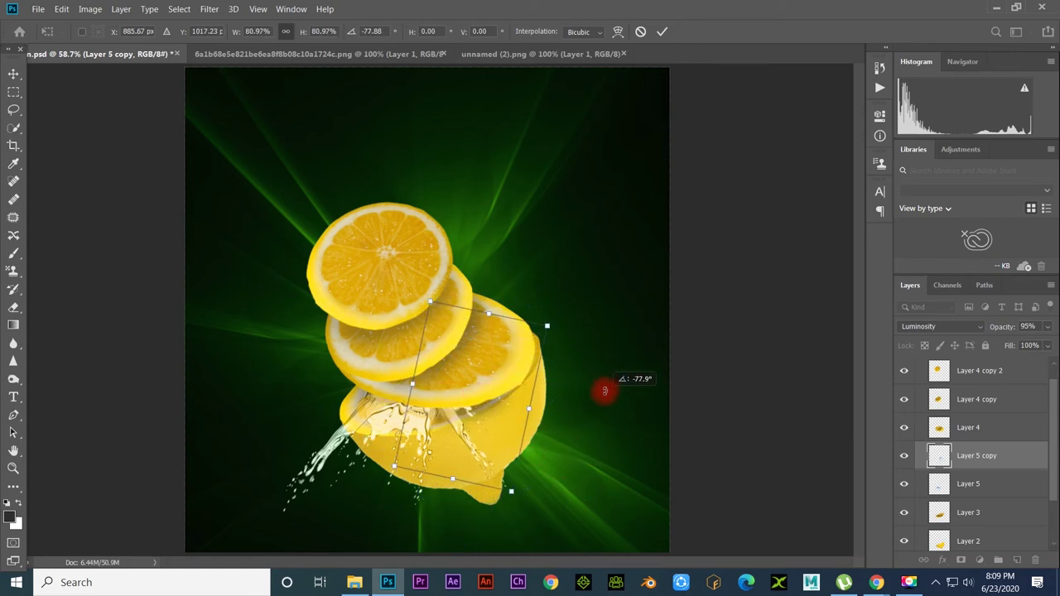
left_click_drag(498, 436, 561, 369)
Step: Stretch the splash copy taller, fine-tune its rotation and position, and apply the transform
mouse_move(603, 481)
left_mouse_down()
mouse_move(593, 393)
mouse_move(550, 336)
mouse_move(599, 357)
left_mouse_up()
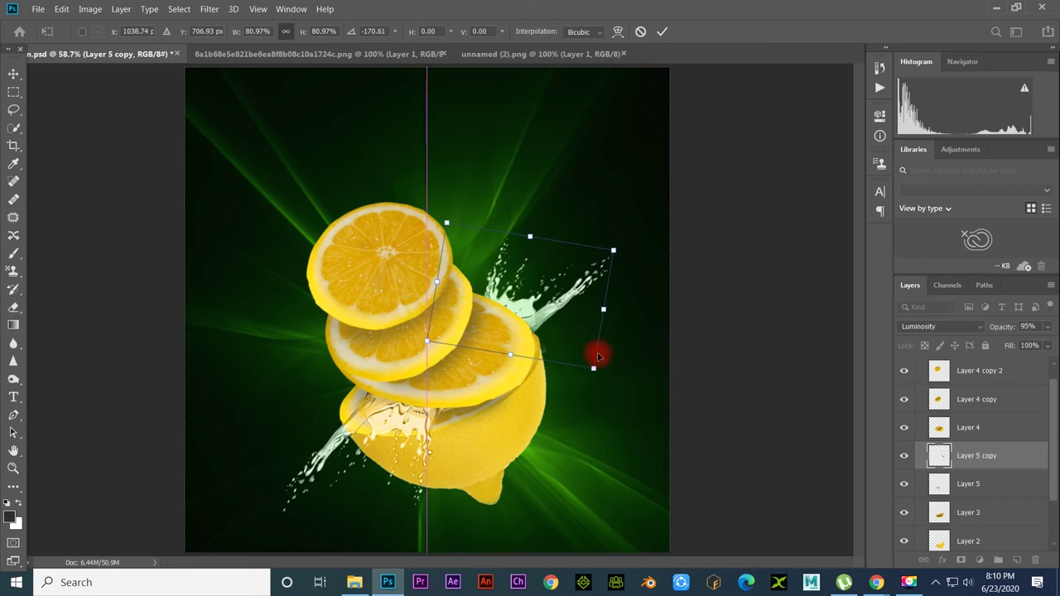
left_click_drag(532, 239, 551, 186)
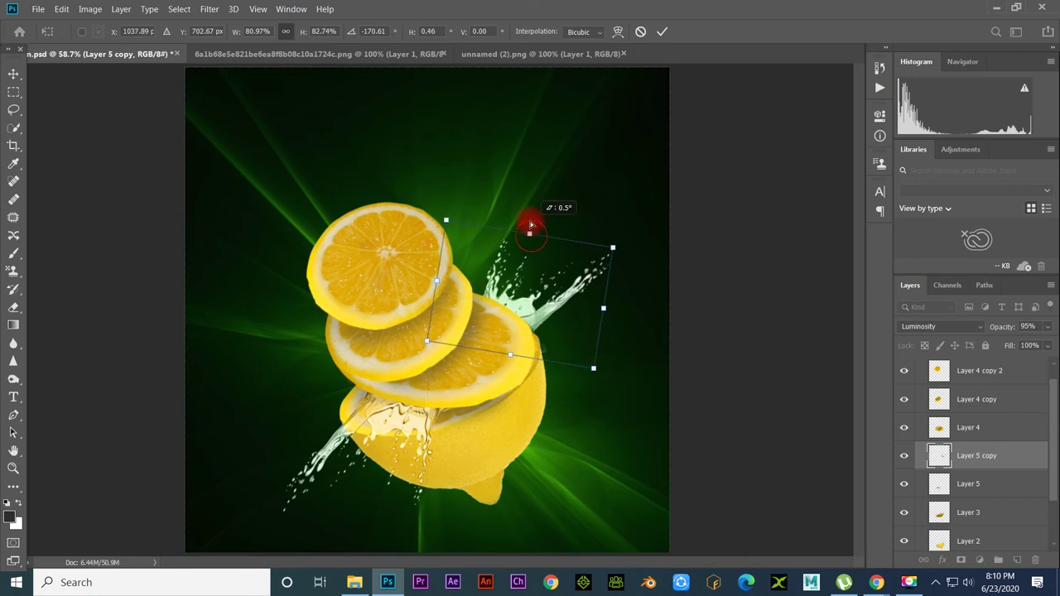
left_click_drag(594, 295, 581, 311)
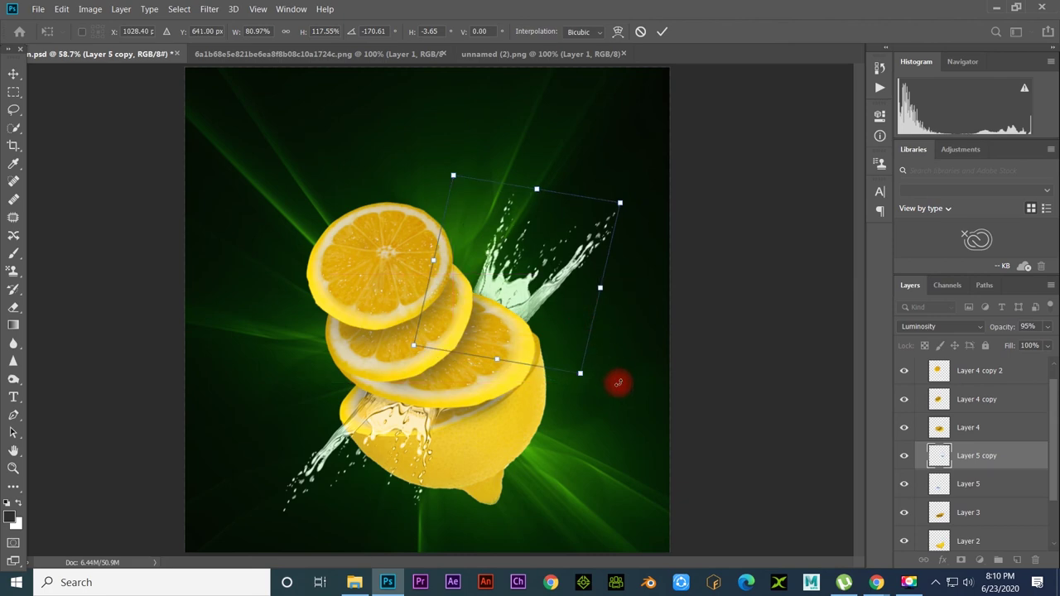
mouse_move(600, 355)
left_mouse_down()
mouse_move(550, 340)
mouse_move(525, 369)
mouse_move(572, 347)
left_mouse_up()
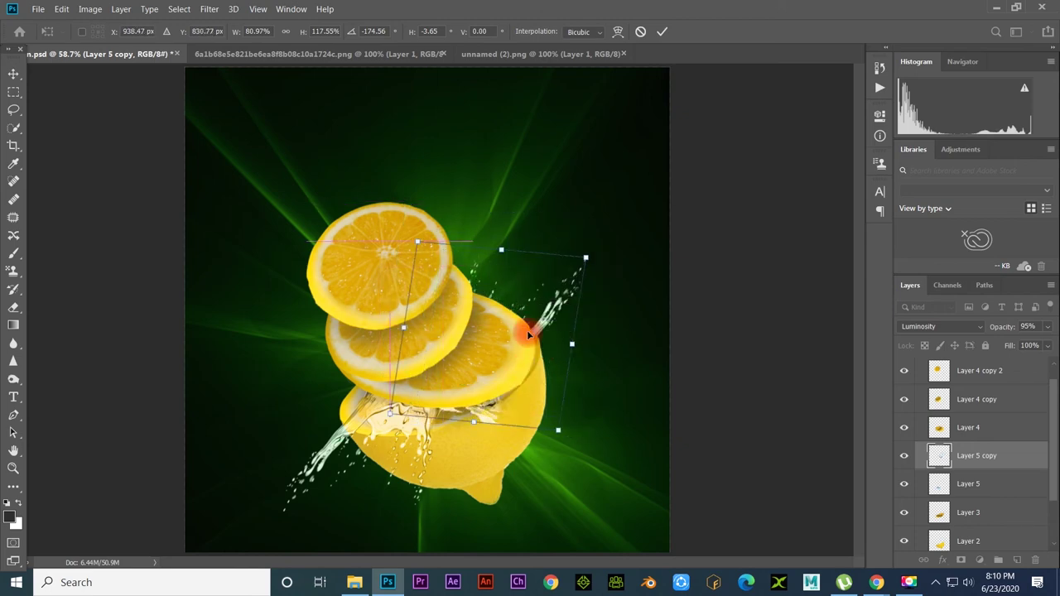
key("Return")
Step: Erase the splash copy where it covers the lemon slices, then select the lemon group
key("e")
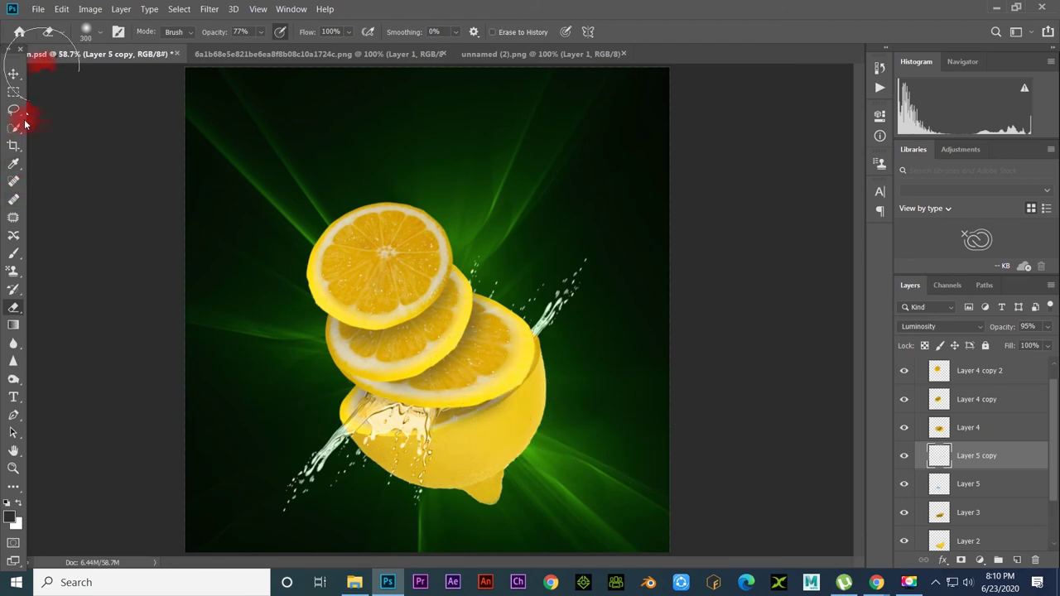
left_click(11, 75)
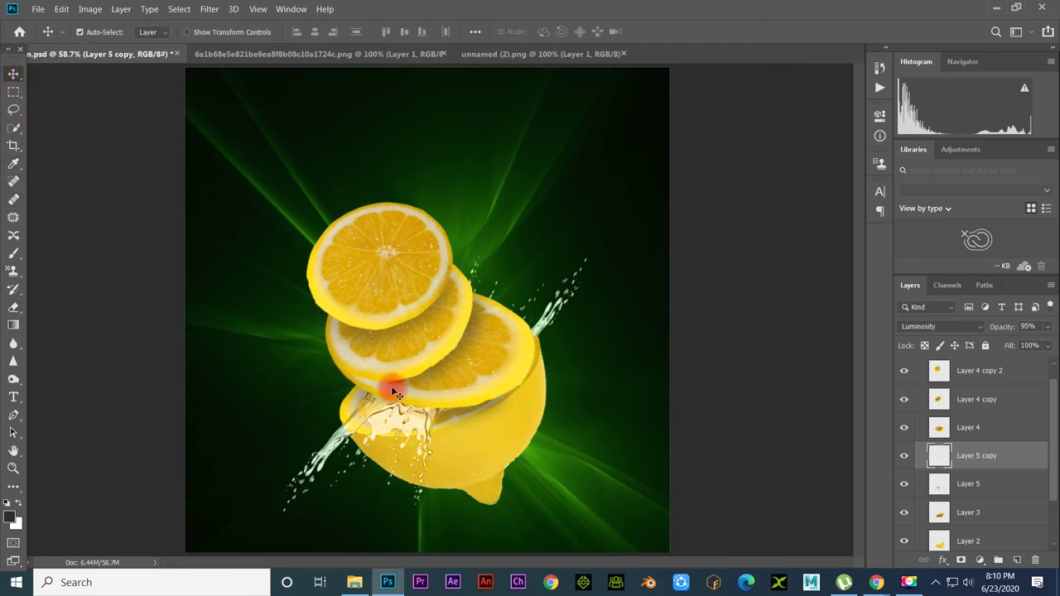
right_click(424, 450)
left_click(431, 433)
Step: Try a transform on the lemon group, cancel it, and select the original Layer 5 splash
key("ctrl+t")
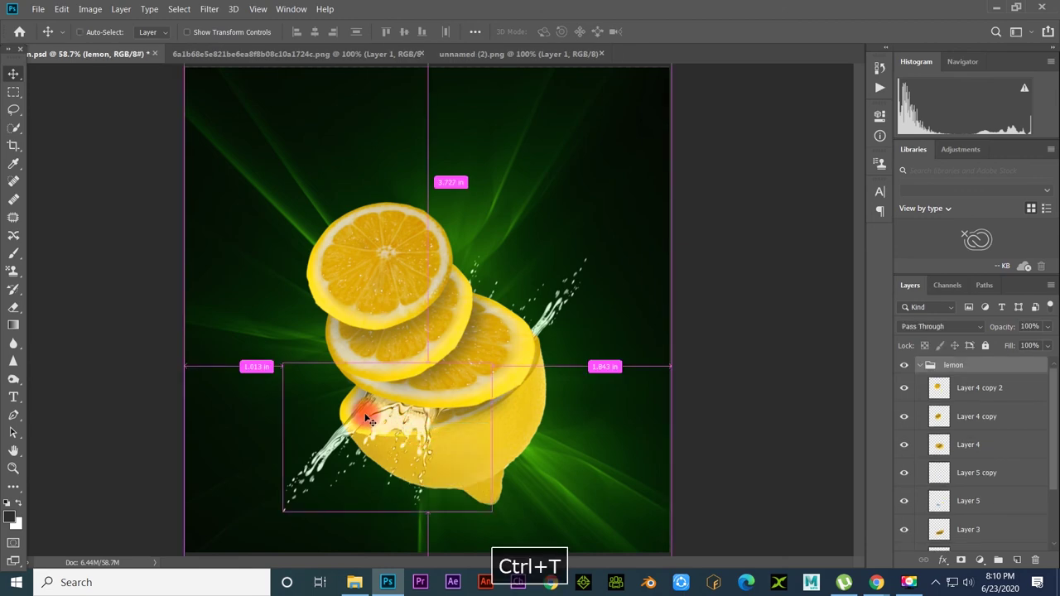
key("Escape")
right_click(376, 415)
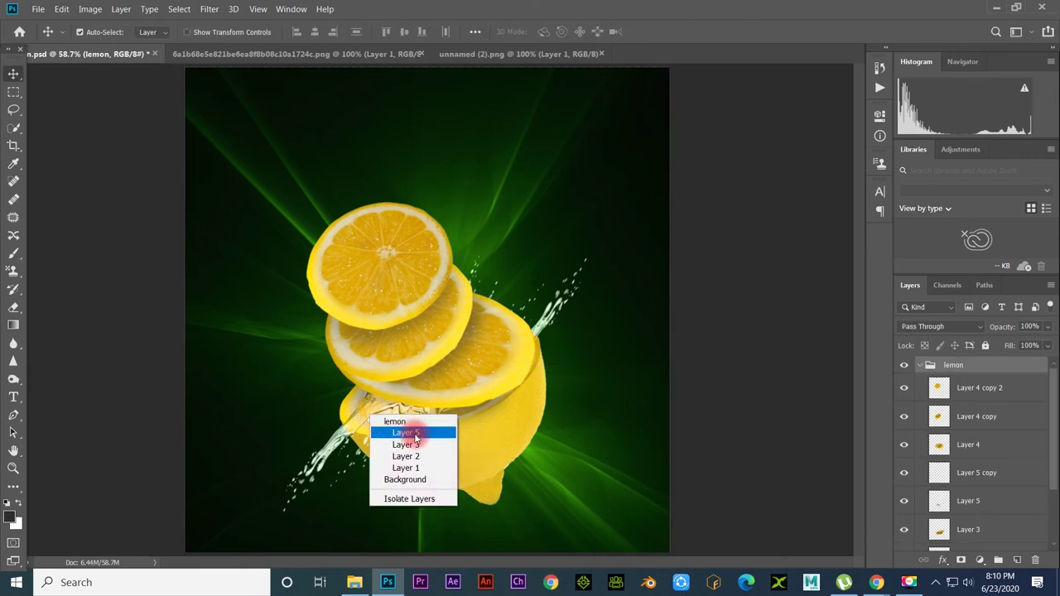
left_click(414, 437)
Step: Hide the Layer 5 splash, trial-squash it to about 83% and shift it, then undo
left_click(907, 504)
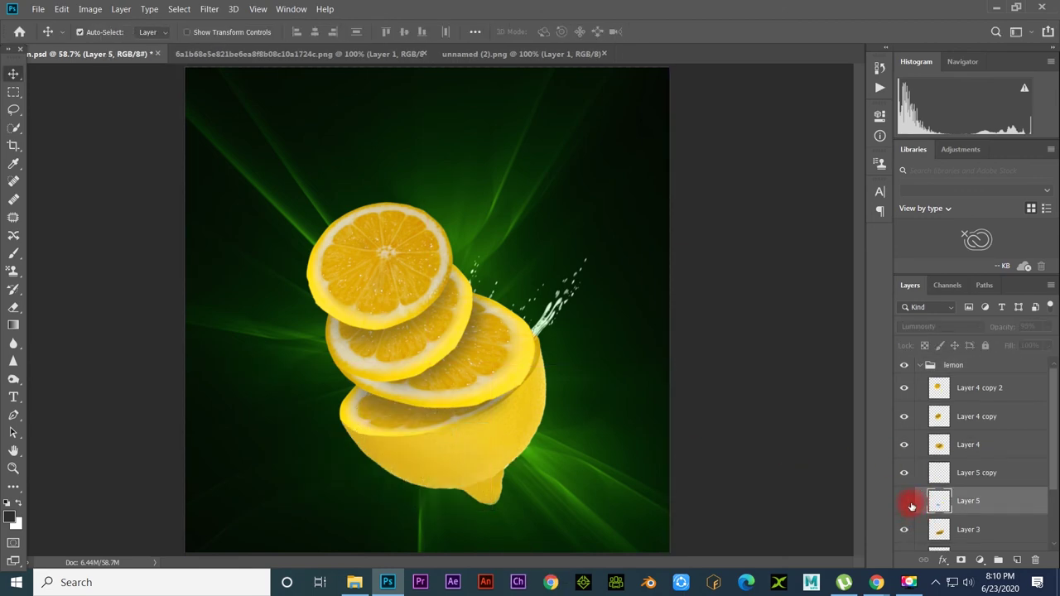
key("ctrl+t")
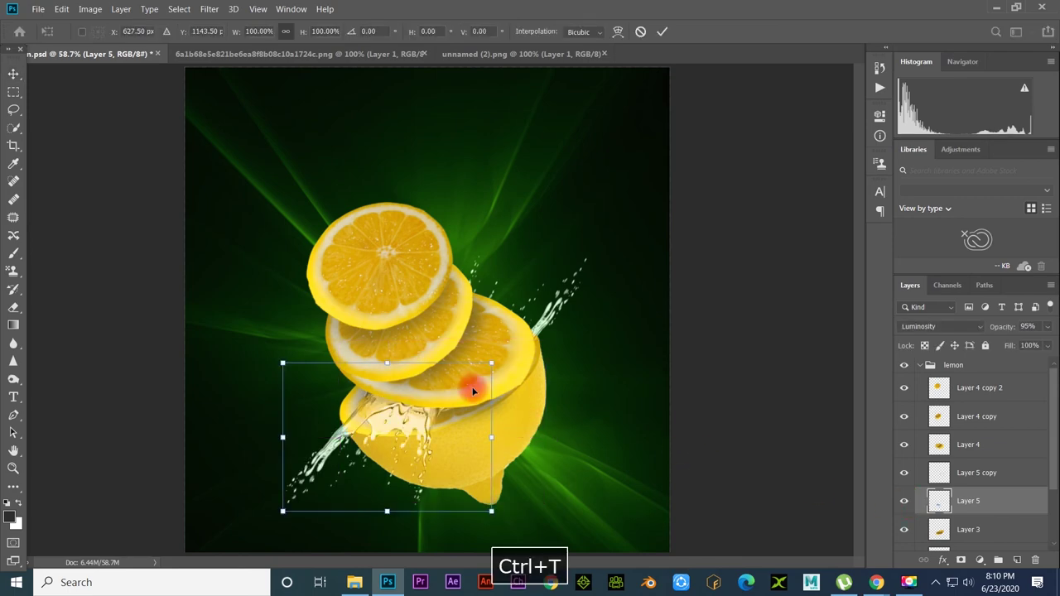
left_click_drag(384, 371, 393, 393)
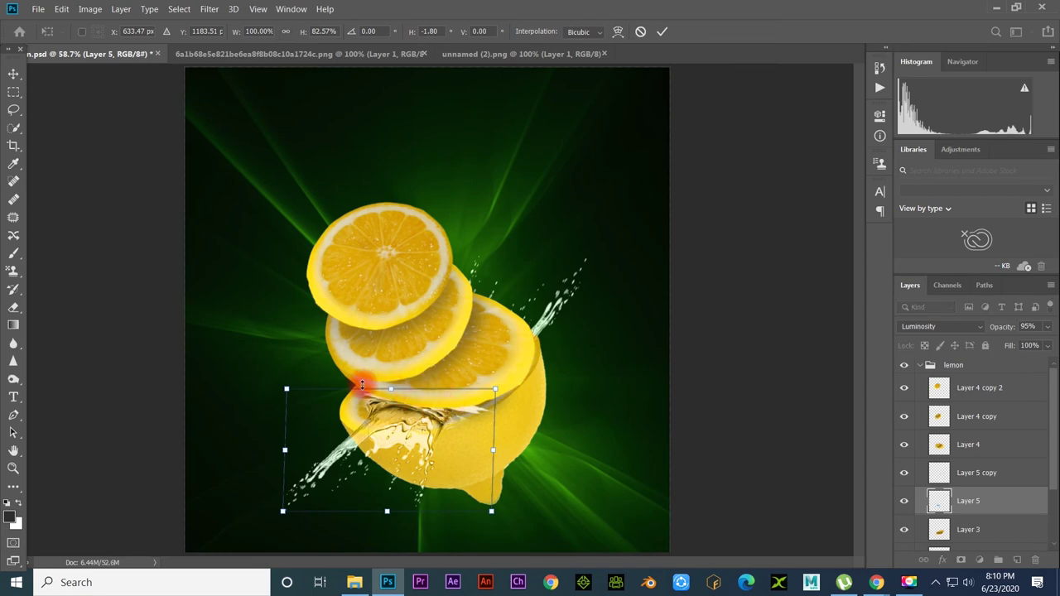
mouse_move(410, 426)
left_mouse_down()
mouse_move(419, 406)
mouse_move(466, 388)
mouse_move(445, 401)
left_mouse_up()
key("Return")
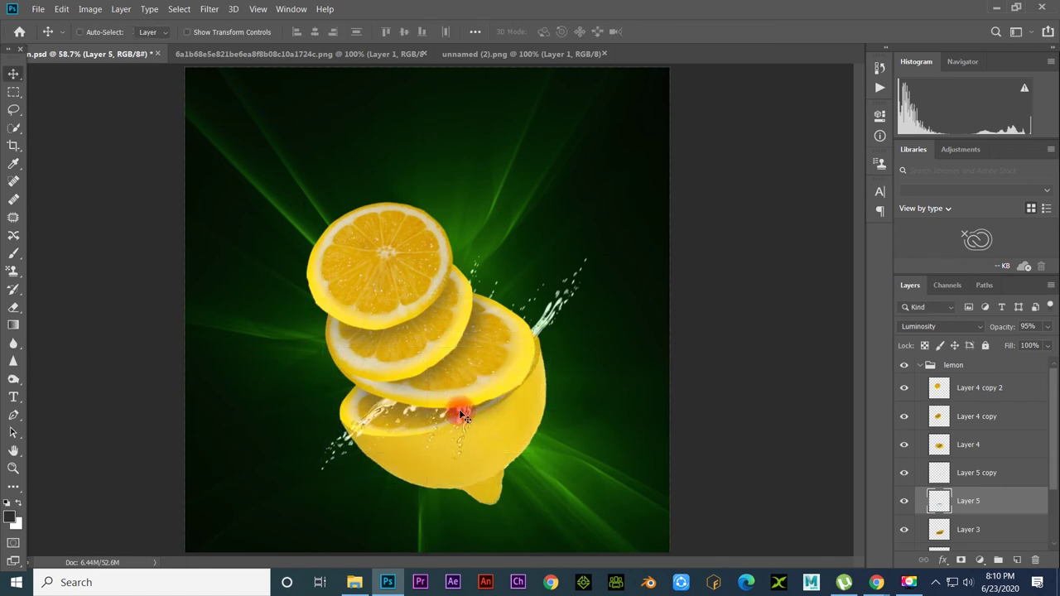
key("ctrl+z")
key("ctrl+z")
key("ctrl+z")
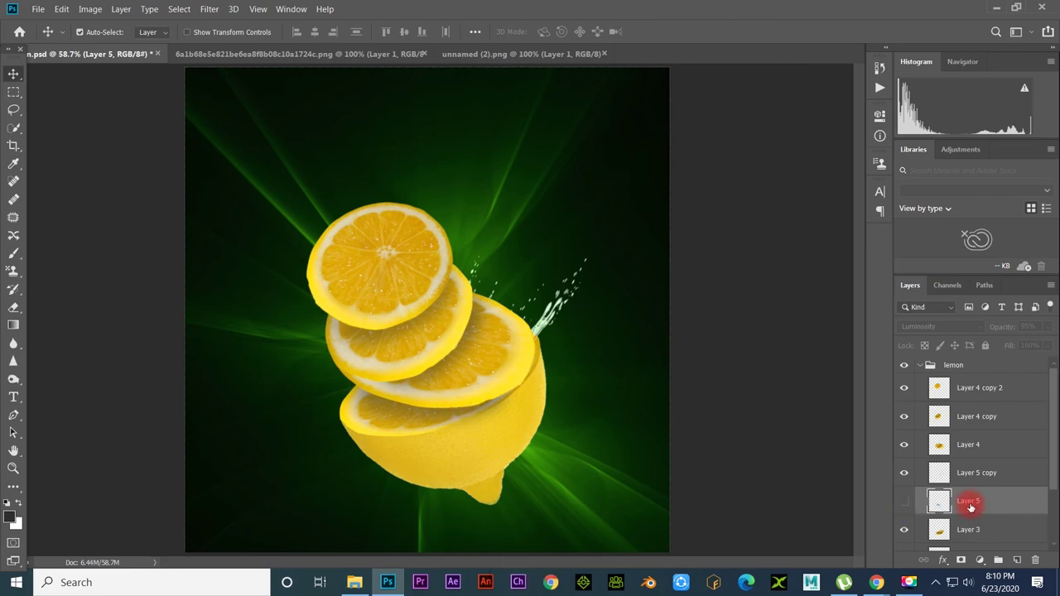
key("Delete")
Step: Paste the water splash image onto the lemon canvas, rename its layer and select it
left_click(298, 54)
left_click(123, 54)
key("ctrl+v")
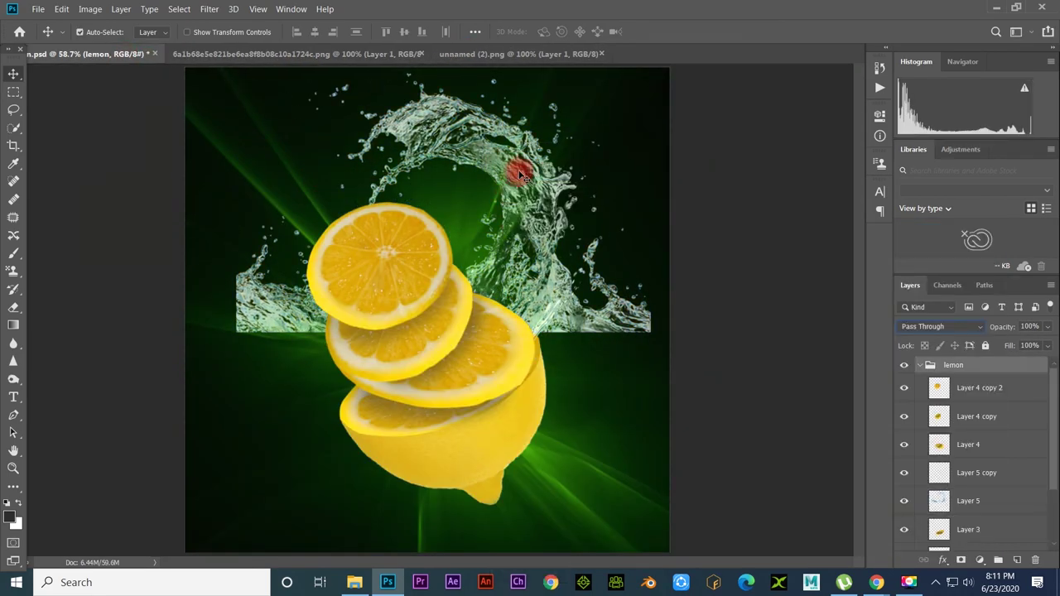
scroll(977, 456, "down", 2)
double_click(968, 432)
right_click(516, 190)
left_click(531, 195)
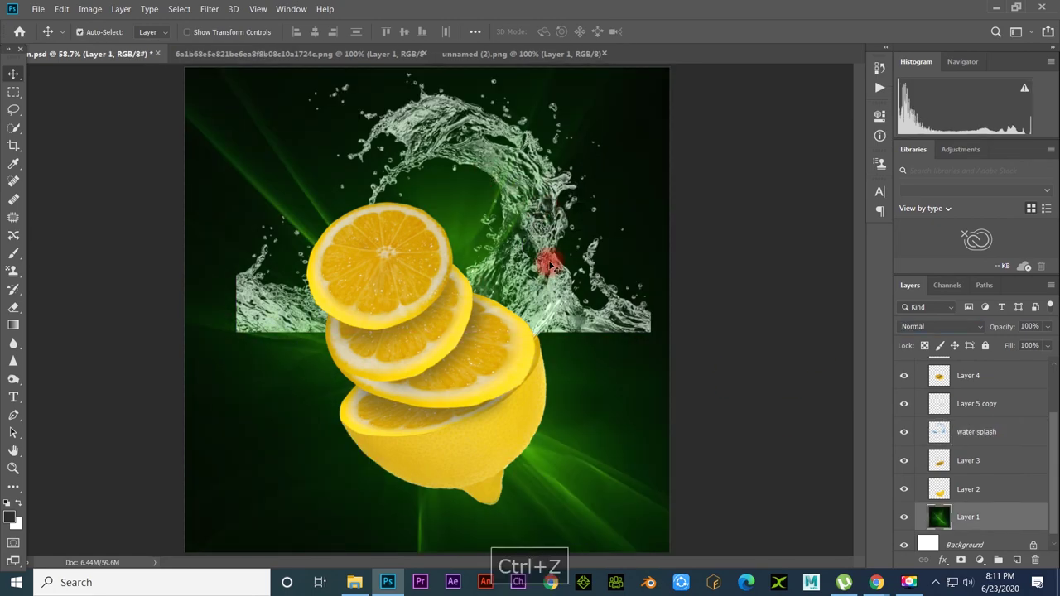
right_click(537, 195)
left_click(547, 207)
Step: Flip the large splash vertically, rotate it diagonally and move it beside the lemon
key("ctrl+t")
right_click(553, 203)
left_click(586, 382)
left_click(978, 431)
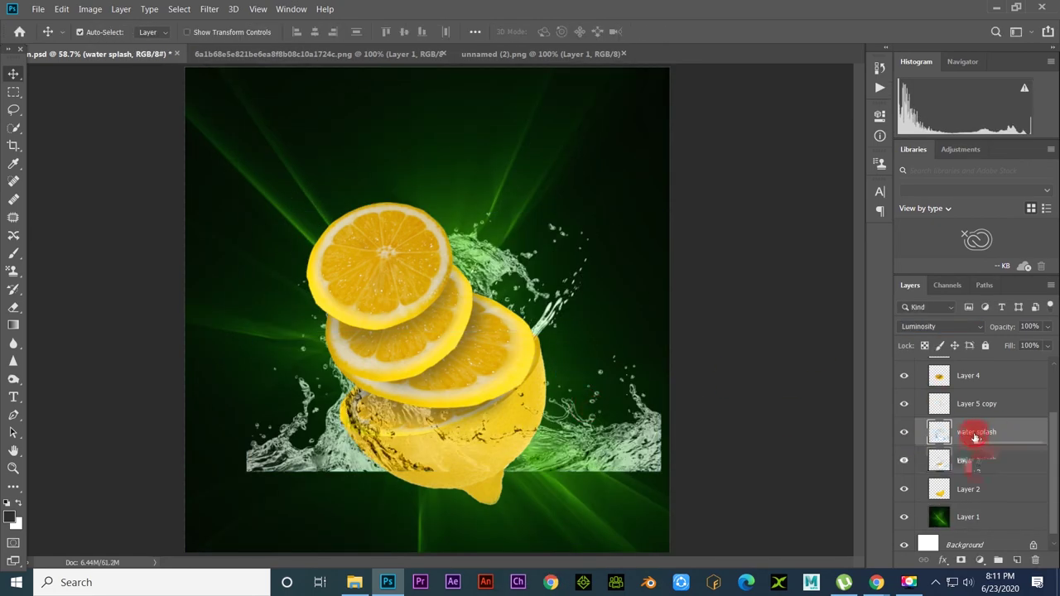
key("ctrl+t")
left_click_drag(191, 347, 450, 249)
key("Return")
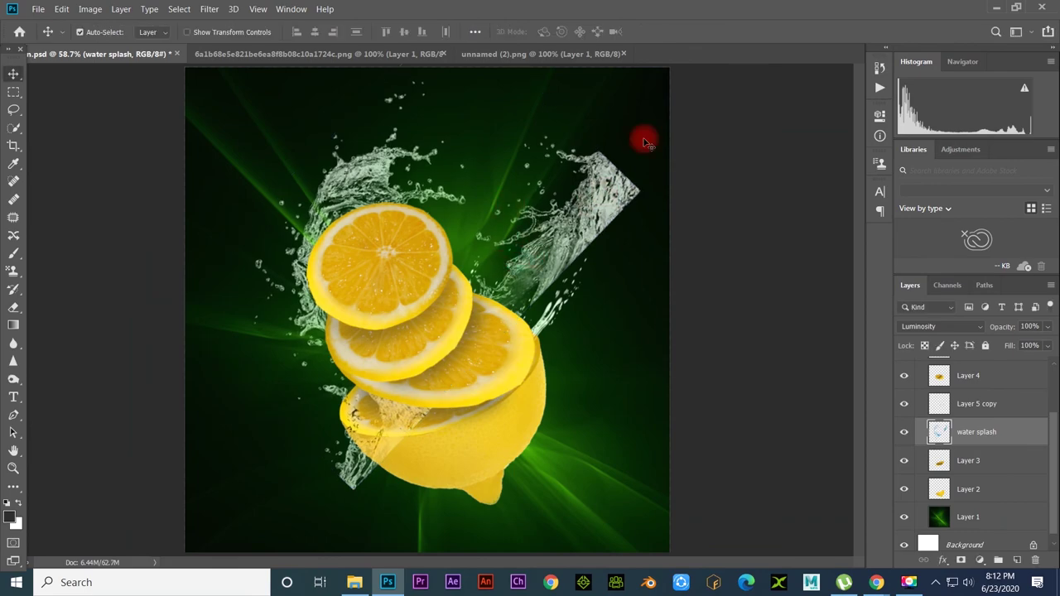
left_click_drag(639, 138, 547, 252)
Step: Erase the large splash's hard rectangular edges so it blends in
key("e")
right_click(547, 253)
left_click_drag(630, 149, 539, 274)
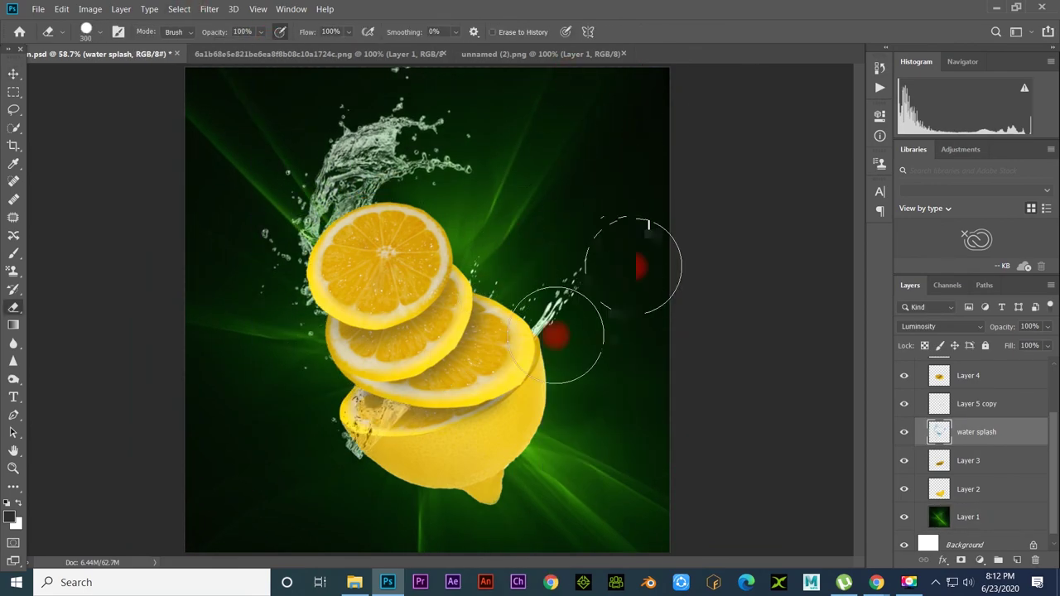
left_click_drag(348, 398, 381, 447)
key("ctrl+0")
key("v")
right_click(362, 158)
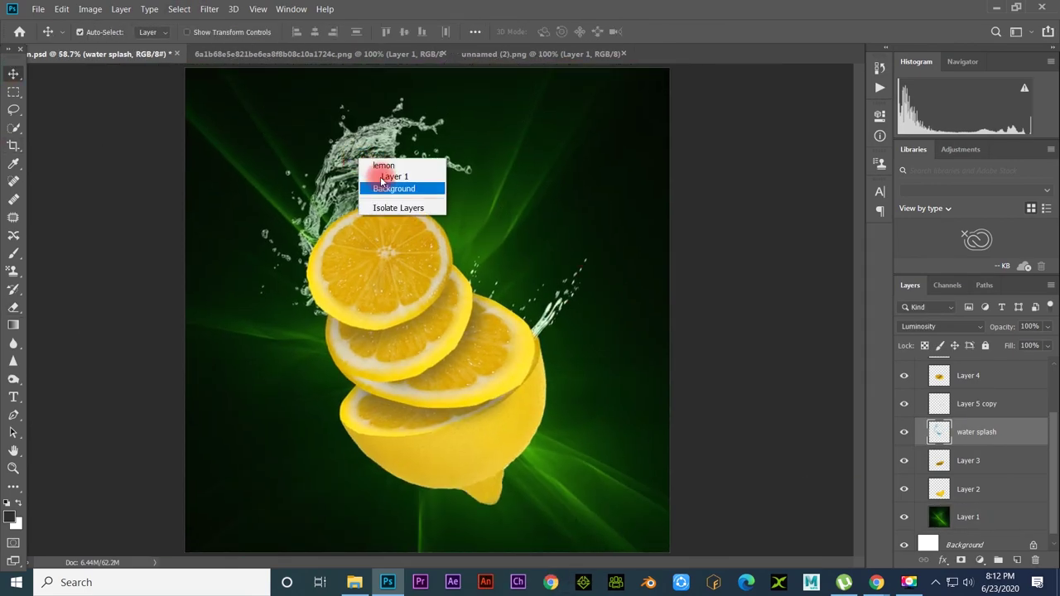
Step: Duplicate the splash with Ctrl+J and rotate the copy around the lemon
key("ctrl+j")
key("ctrl+t")
mouse_move(466, 160)
left_mouse_down()
mouse_move(660, 323)
mouse_move(604, 419)
mouse_move(450, 428)
mouse_move(582, 483)
mouse_move(630, 249)
mouse_move(568, 359)
mouse_move(549, 345)
mouse_move(490, 443)
mouse_move(632, 334)
mouse_move(575, 439)
mouse_move(604, 350)
left_mouse_up()
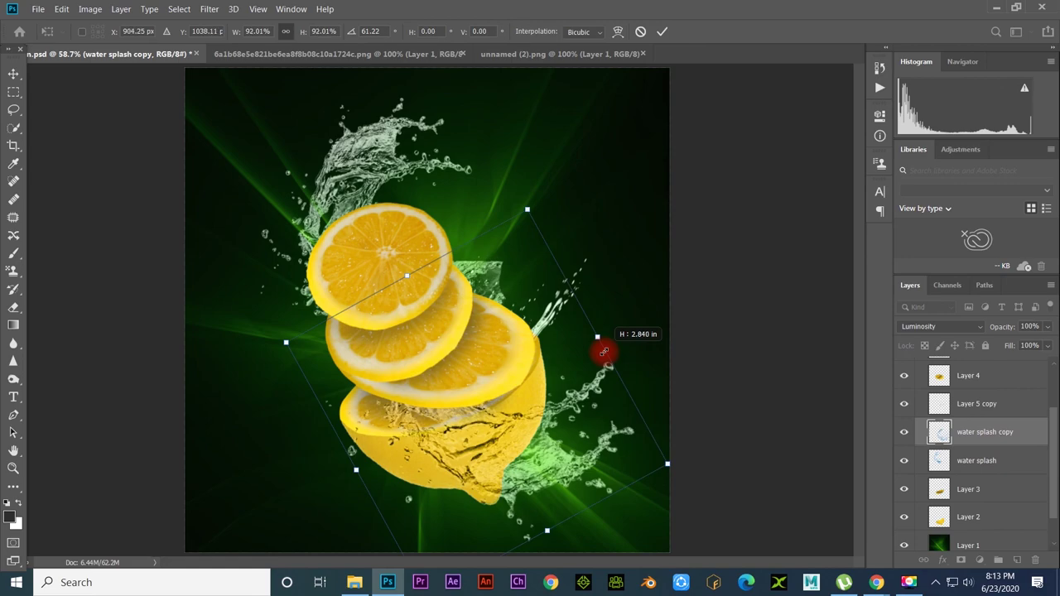
key("Return")
key("e")
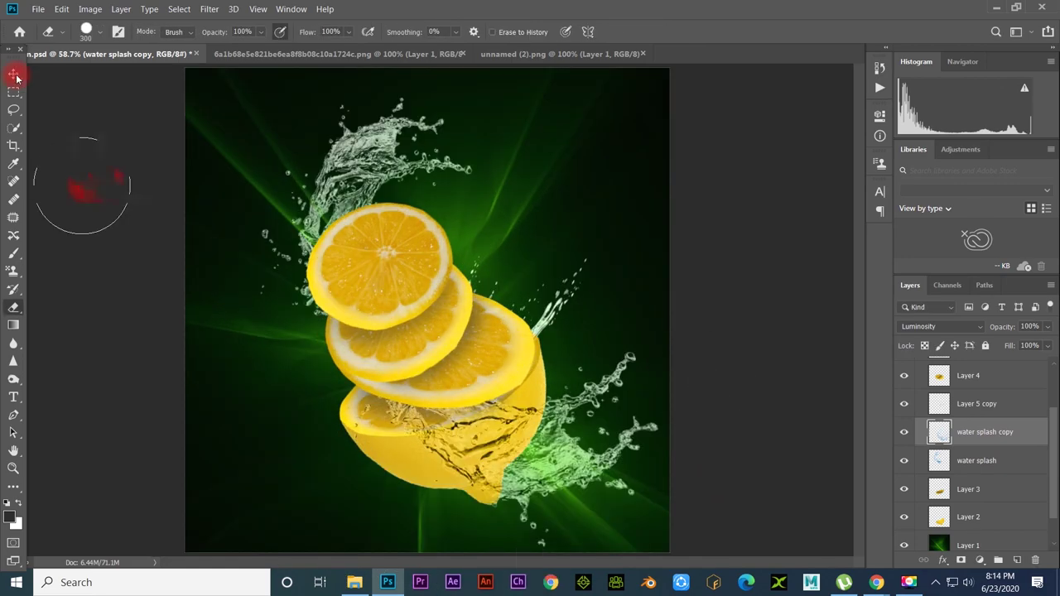
left_click(13, 73)
Step: Duplicate the splash again and move the Layer 5 copy 2 splash up over the slices
key("ctrl+j")
mouse_move(568, 440)
left_mouse_down()
mouse_move(627, 354)
mouse_move(569, 359)
left_mouse_up()
left_click(644, 319)
left_click(981, 400)
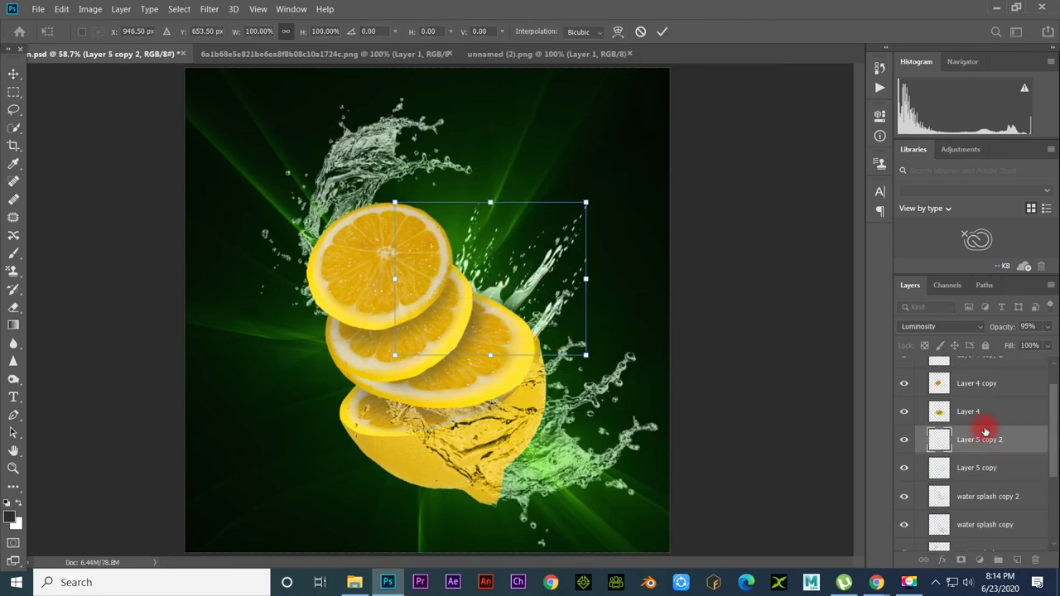
key("ctrl+t")
mouse_move(503, 421)
left_mouse_down()
mouse_move(474, 278)
mouse_move(421, 326)
left_mouse_up()
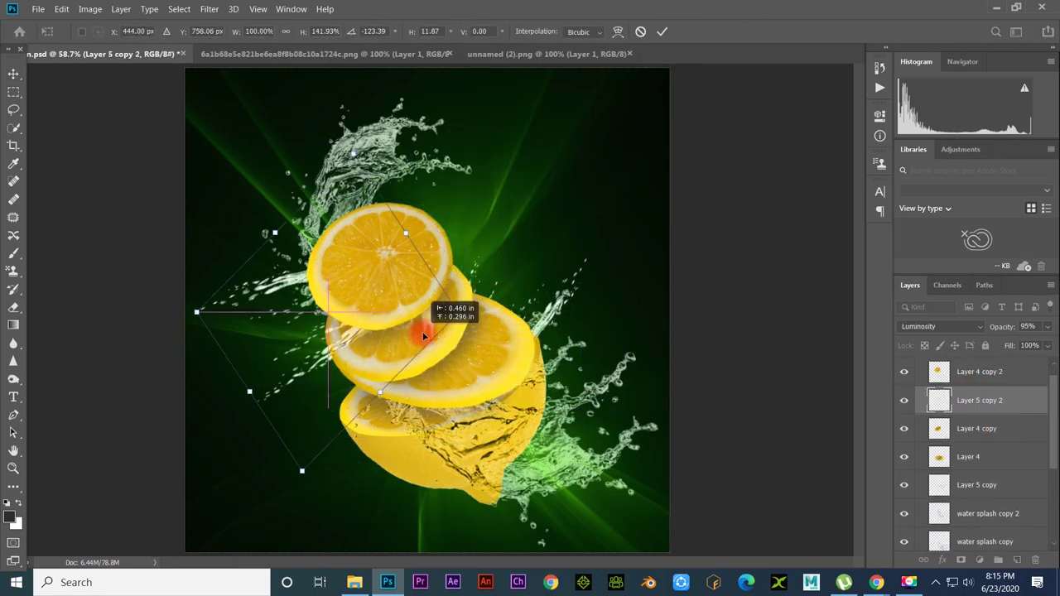
key("Return")
Step: Move the splash layer above the lemon slices in the layer stack
left_click_drag(379, 171, 514, 166)
left_click_drag(986, 537, 983, 418)
right_click(525, 287)
Step: Flip the new splash copy vertically, rotate it toward the upper right and set opacity to 76%
left_click(580, 327)
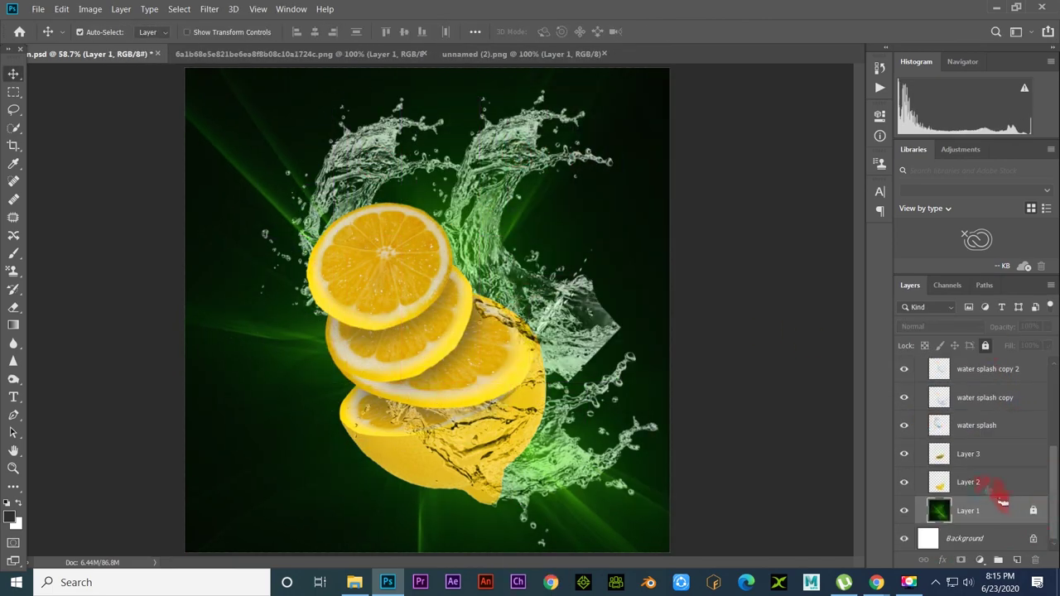
left_click(539, 171)
key("ctrl+t")
right_click(523, 165)
left_click(583, 456)
left_click_drag(582, 456, 591, 314)
left_click_drag(1005, 326, 994, 338)
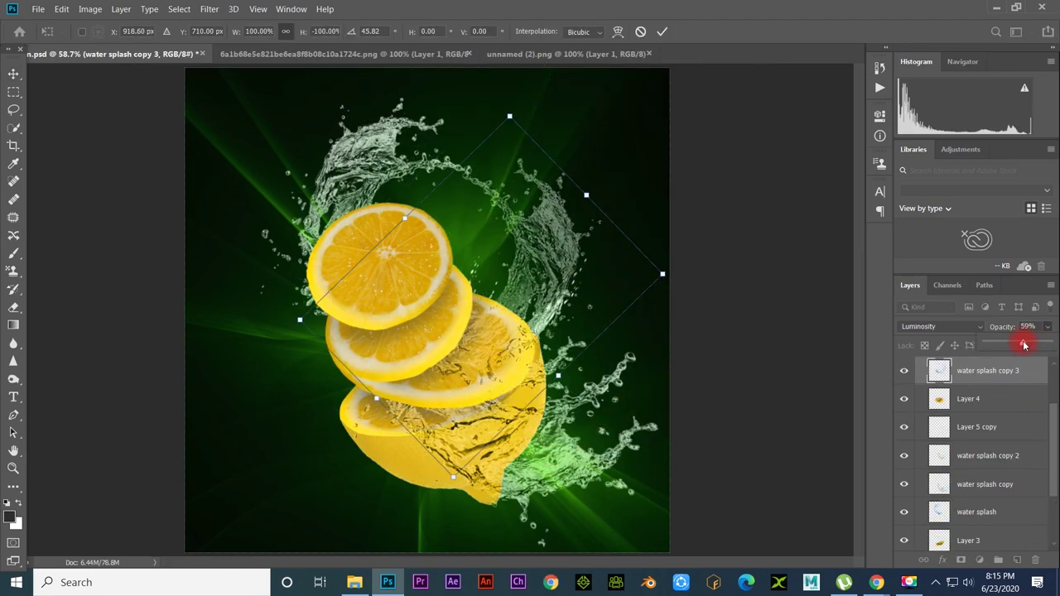
mouse_move(497, 274)
left_mouse_down()
mouse_move(525, 230)
mouse_move(598, 232)
mouse_move(604, 291)
left_mouse_up()
key("Return")
Step: Duplicate the splash, shrink it, raise it in the stack and rotate it on the left
key("e")
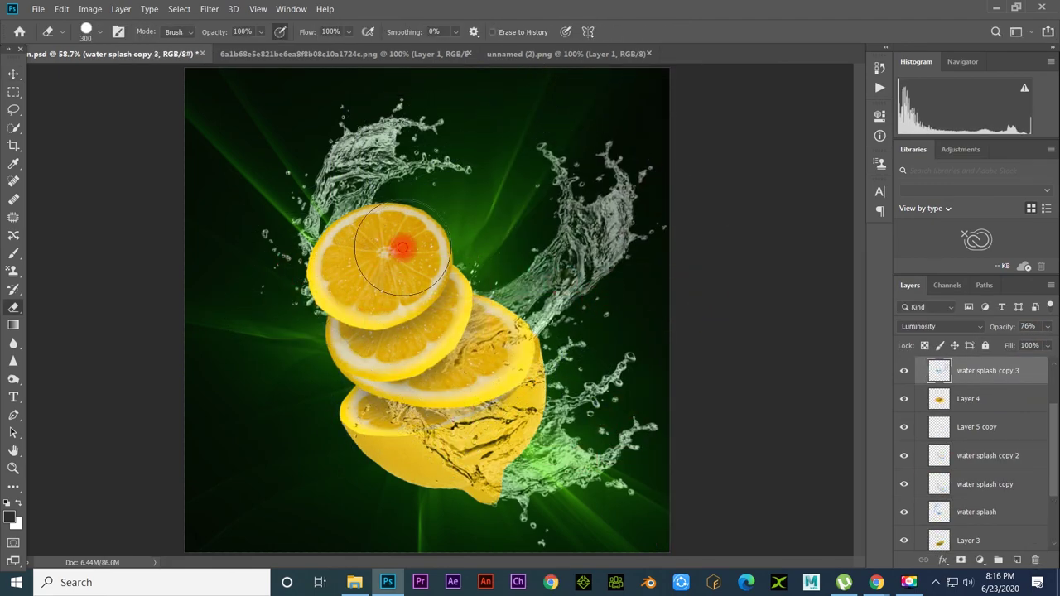
key("ctrl+j")
key("ctrl+t")
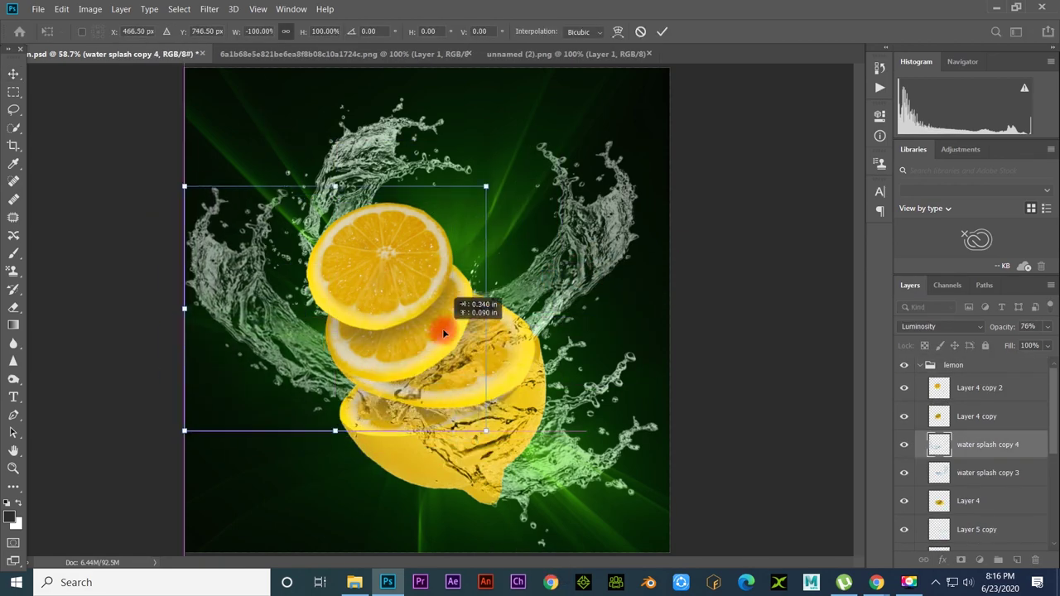
mouse_move(442, 328)
left_mouse_down()
mouse_move(460, 347)
mouse_move(343, 351)
left_mouse_up()
key("ctrl+bracketright")
mouse_move(203, 151)
left_mouse_down()
mouse_move(412, 204)
mouse_move(398, 354)
left_mouse_up()
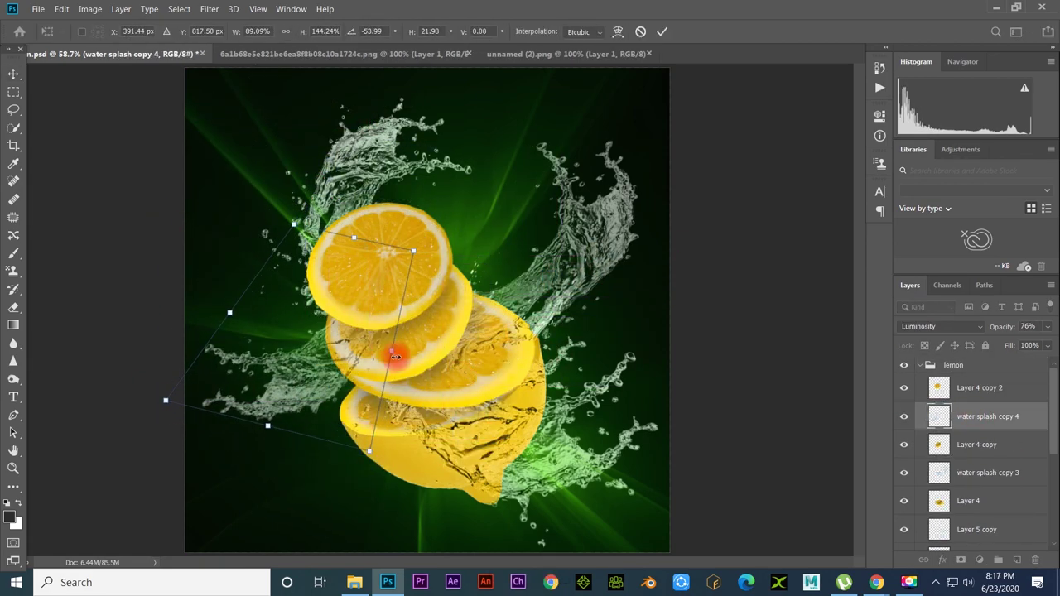
key("Return")
Step: Add a lower-left splash copy, widened and tilted beneath the lemon
left_click_drag(356, 399, 940, 469)
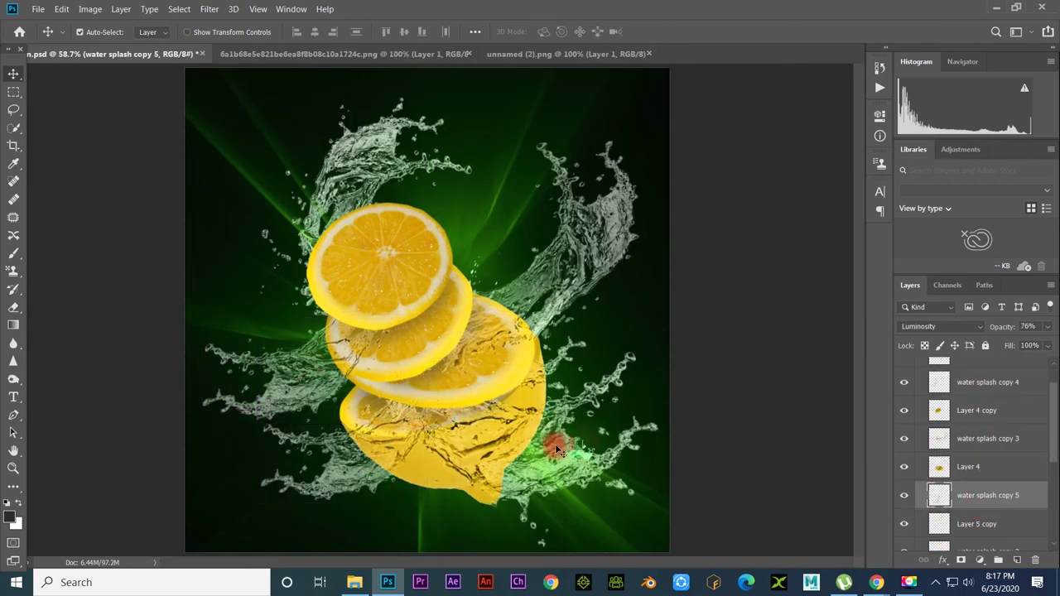
key("ctrl+t")
left_click_drag(552, 442, 472, 410)
key("ctrl+z")
mouse_move(425, 309)
left_mouse_down()
mouse_move(492, 291)
mouse_move(376, 457)
left_mouse_up()
key("Return")
Step: Try another blend mode and an upright rotation on the splash copy, then delete the extra copy
left_click(940, 326)
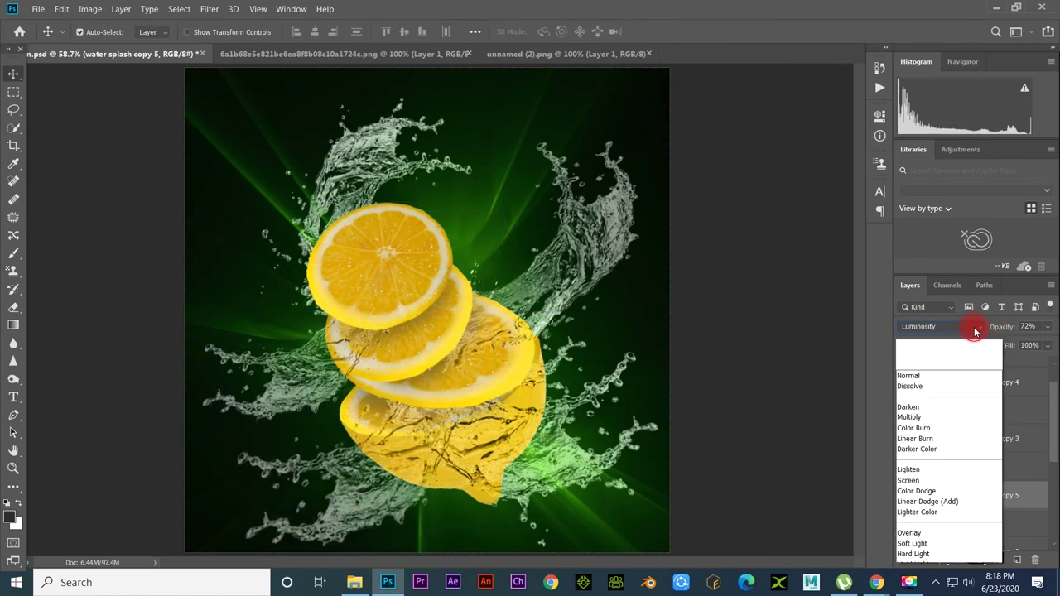
left_click(920, 374)
key("ctrl+t")
key("Return")
key("shift+alt+y")
key("ctrl+t")
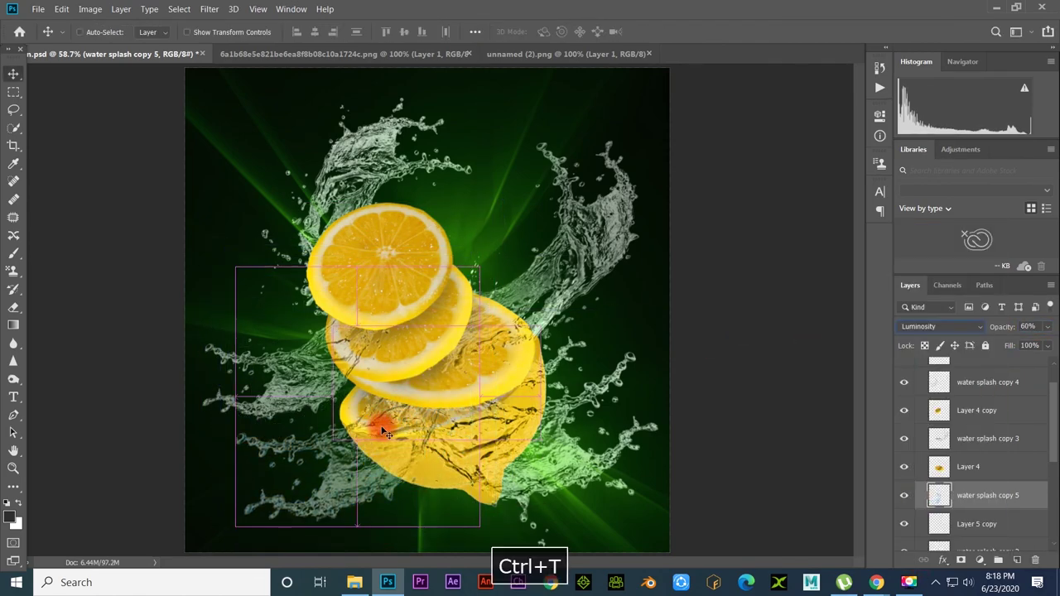
mouse_move(373, 431)
left_mouse_down()
mouse_move(509, 379)
mouse_move(509, 479)
mouse_move(486, 386)
mouse_move(95, 367)
mouse_move(402, 532)
left_mouse_up()
key("ctrl+space")
key("ctrl+0")
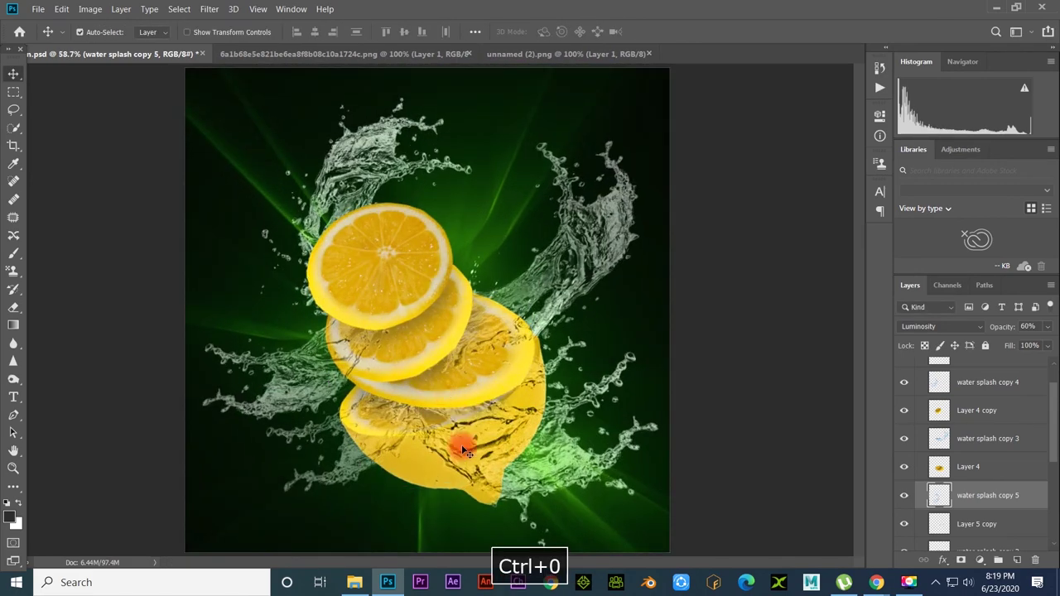
Step: Rotate and flip the first splash copy into its final position
key("ctrl+t")
mouse_move(560, 435)
left_mouse_down()
mouse_move(620, 436)
mouse_move(511, 440)
mouse_move(485, 462)
mouse_move(274, 427)
mouse_move(438, 403)
left_mouse_up()
key("Return")
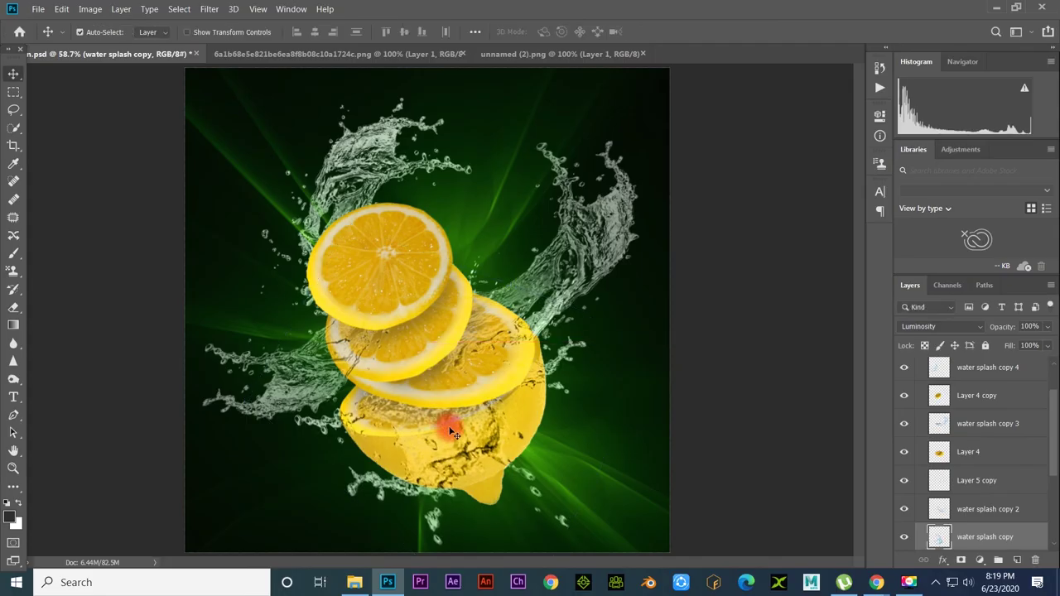
key("b")
key("ctrl+space")
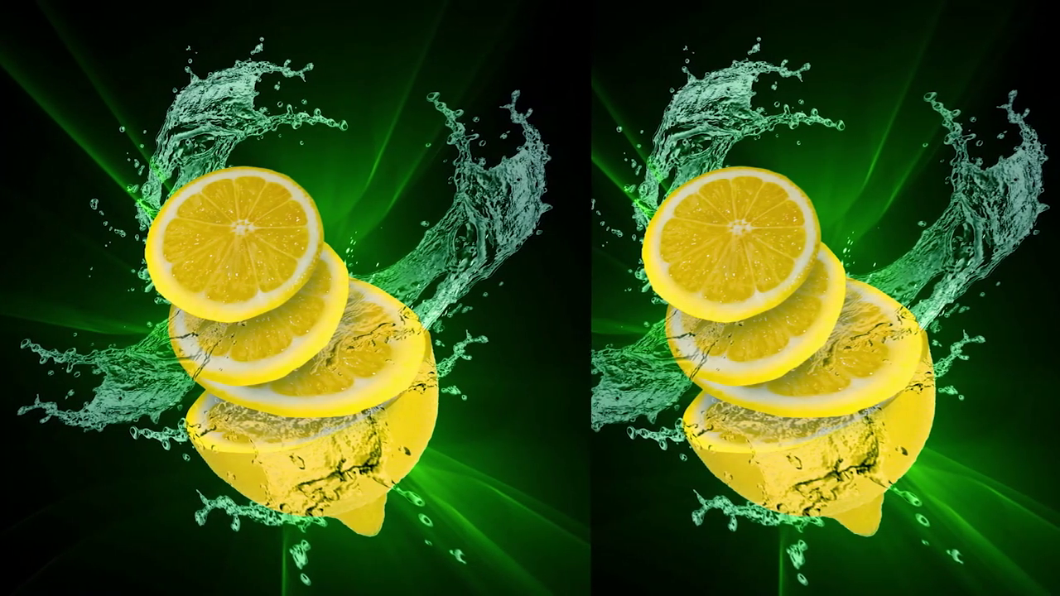